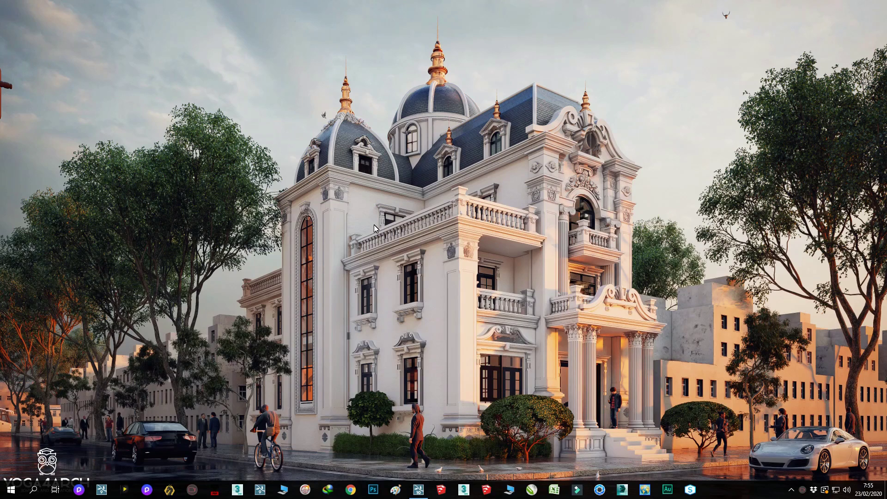
Step: Start a new Lumion project from the first grass template
right_click(373, 225)
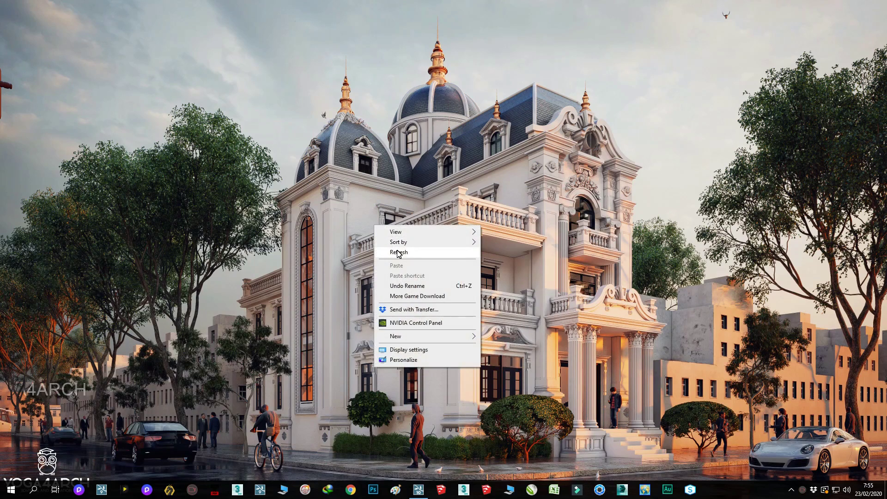
left_click(386, 251)
left_click(424, 491)
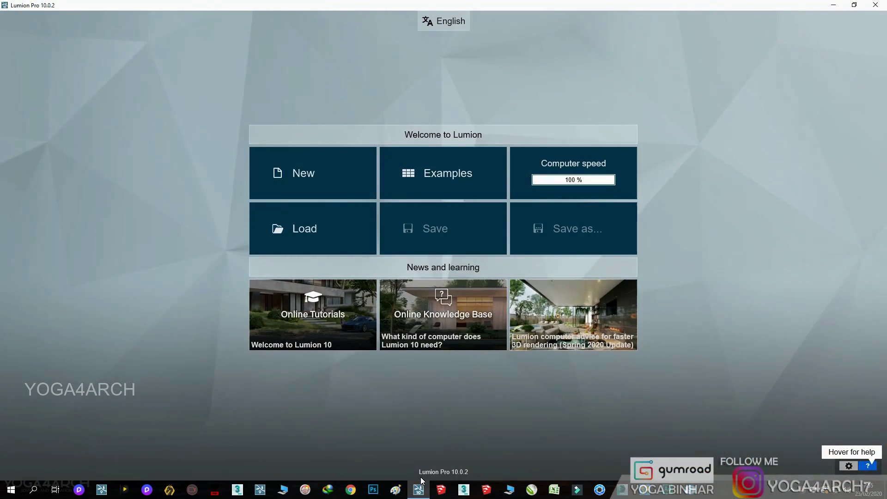
left_click(342, 178)
left_click(362, 252)
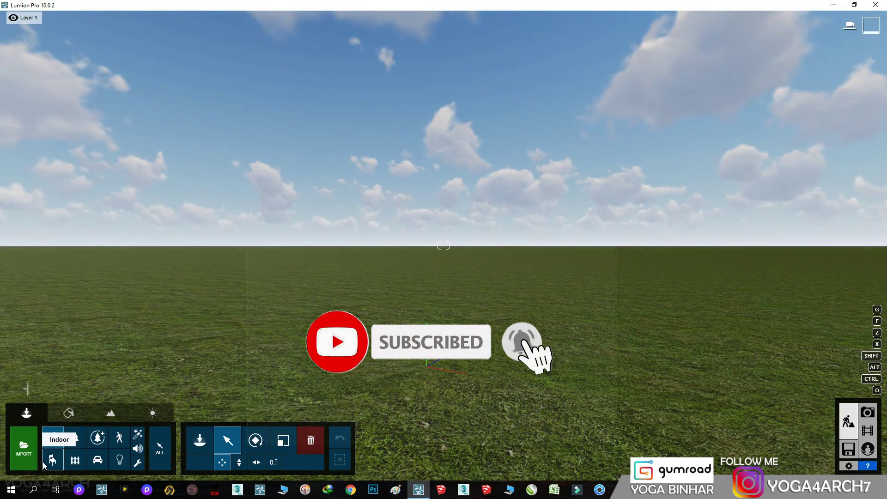
Step: Import the s.FBX manor model, place it in the scene, and frame the building
left_click(24, 445)
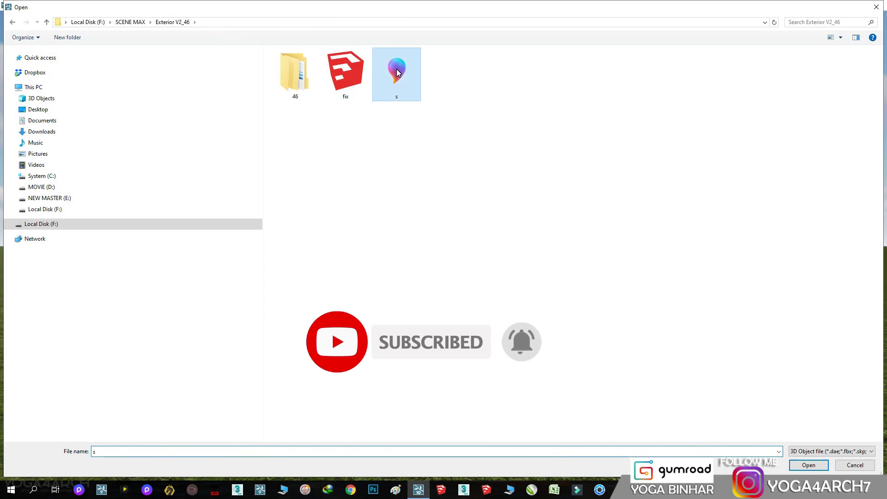
double_click(398, 73)
left_click(583, 326)
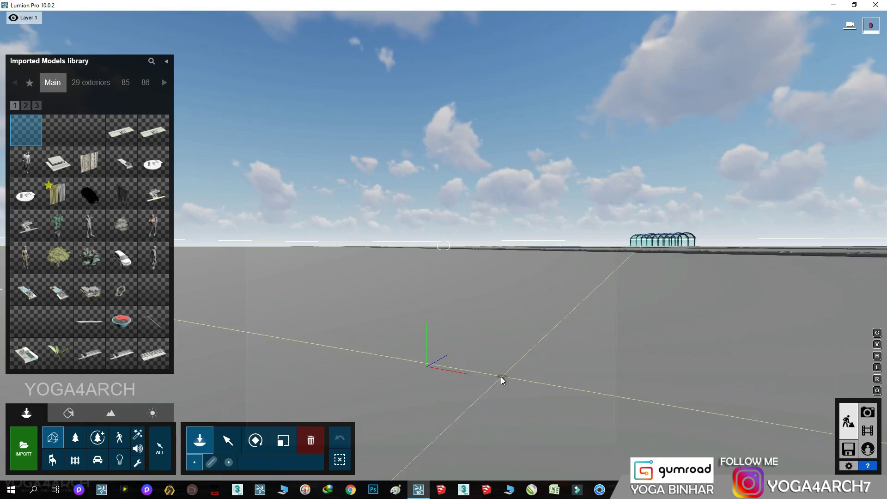
left_click(502, 378)
left_click(228, 441)
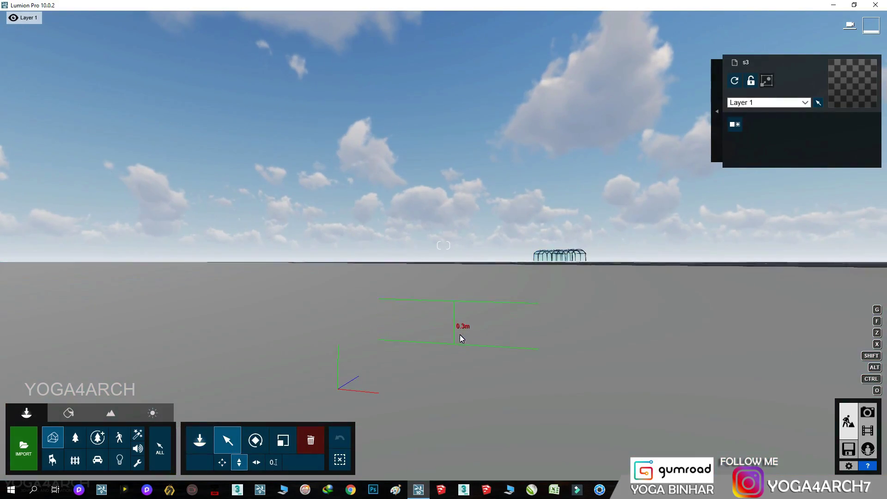
right_click_drag(447, 344, 538, 361)
scroll(538, 362, "up", 5)
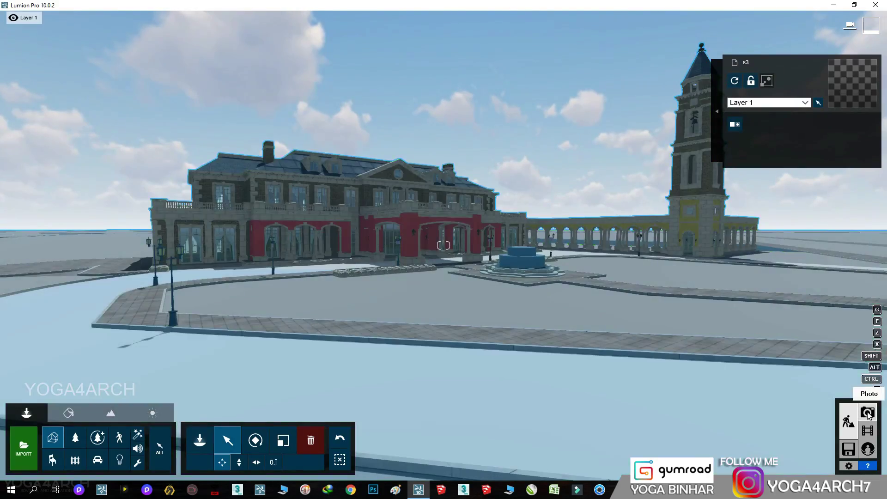
Step: Frame a closer photo view of the manor with an adjusted focal length
left_click(868, 413)
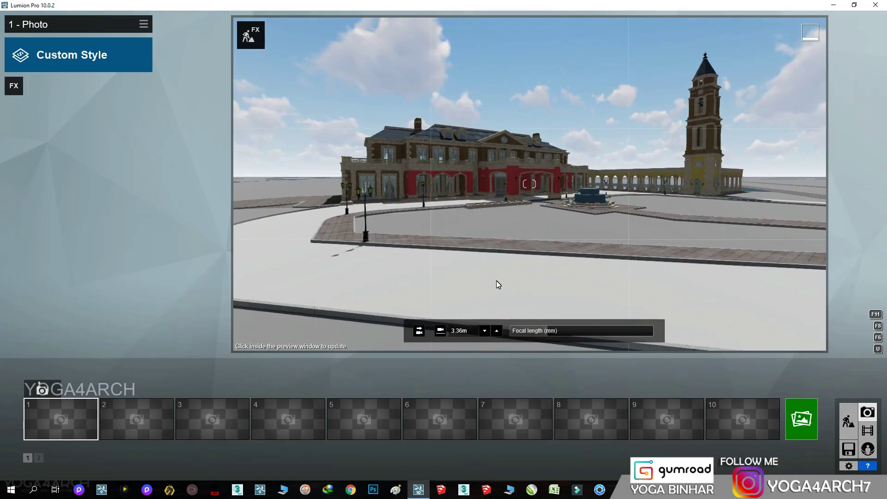
left_click_drag(548, 334, 563, 331)
scroll(591, 238, "up", 3)
scroll(591, 237, "up", 4)
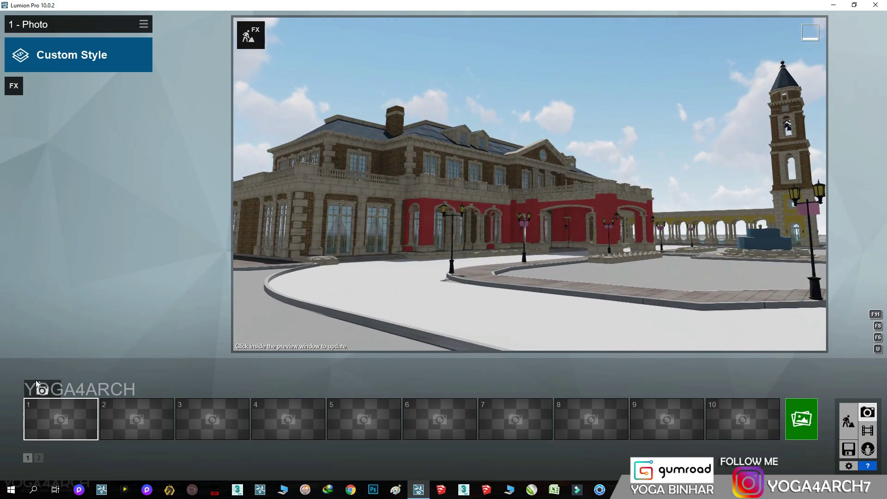
Step: Store the view as Photo 1 in the Dawn style, then return to Build mode
left_click(42, 390)
left_click(97, 65)
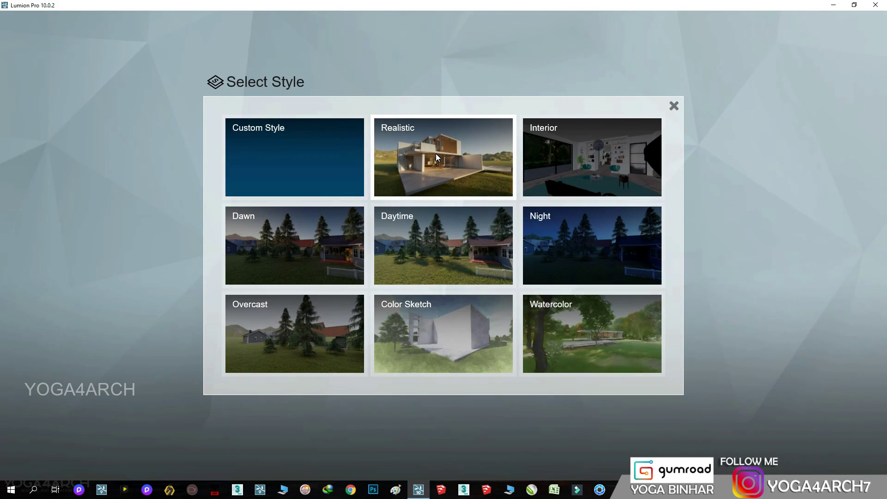
left_click(296, 245)
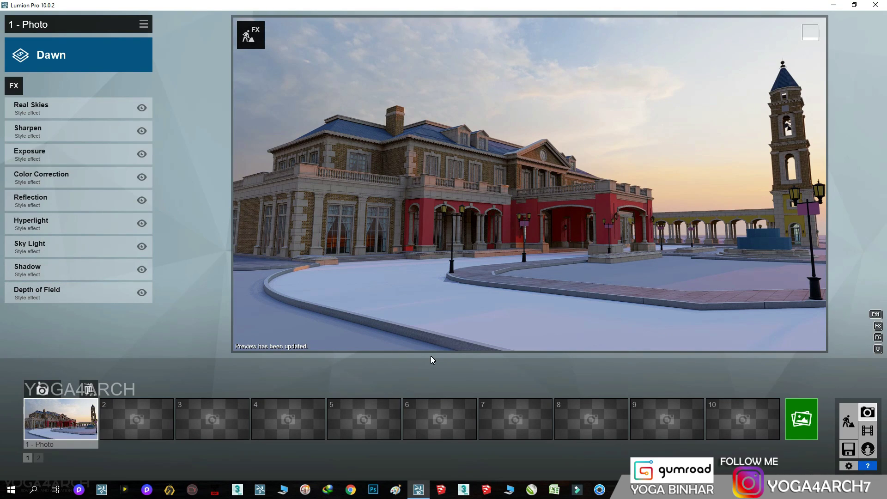
left_click(847, 421)
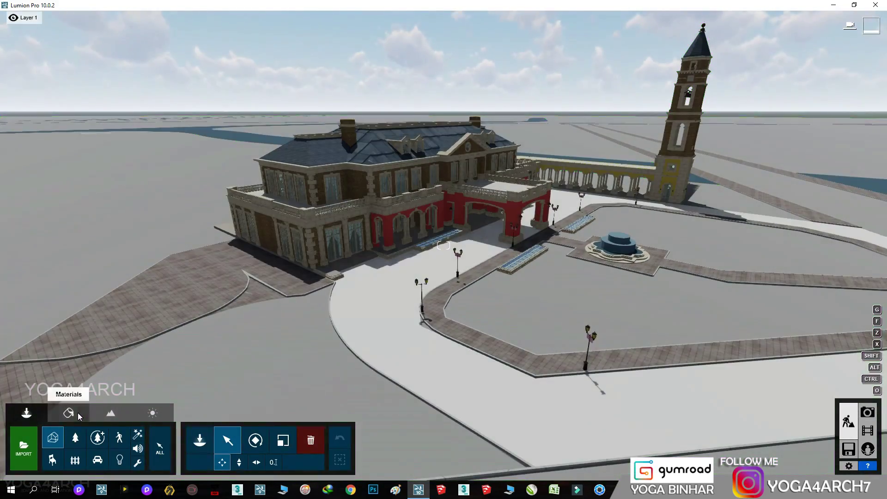
Step: Assign Landscape grass to the lawn and Poliigon CityStreet Asphalt to the road
left_click(68, 413)
left_click(397, 347)
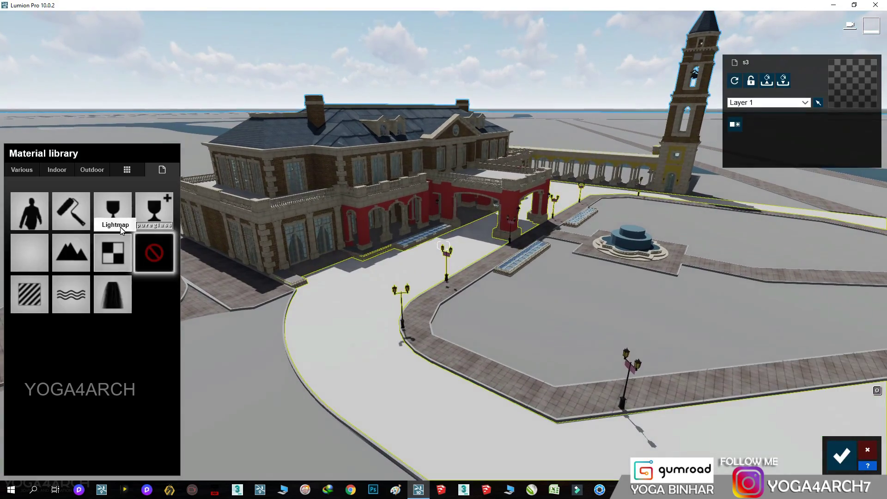
left_click(33, 250)
scroll(310, 289, "up", 5)
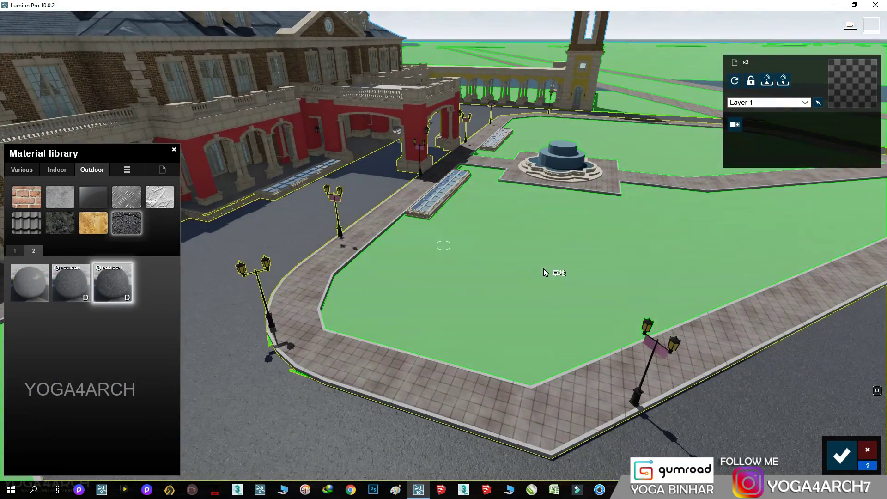
left_click(453, 268)
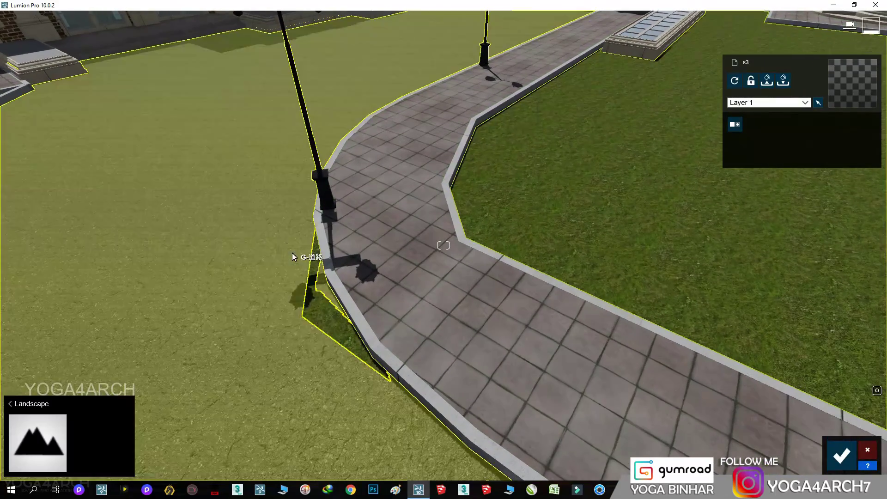
left_click(292, 254)
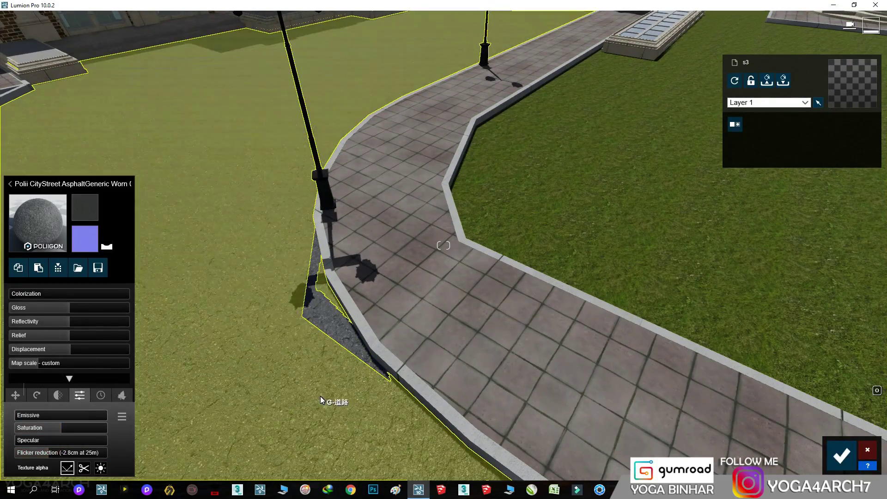
key("shift+1")
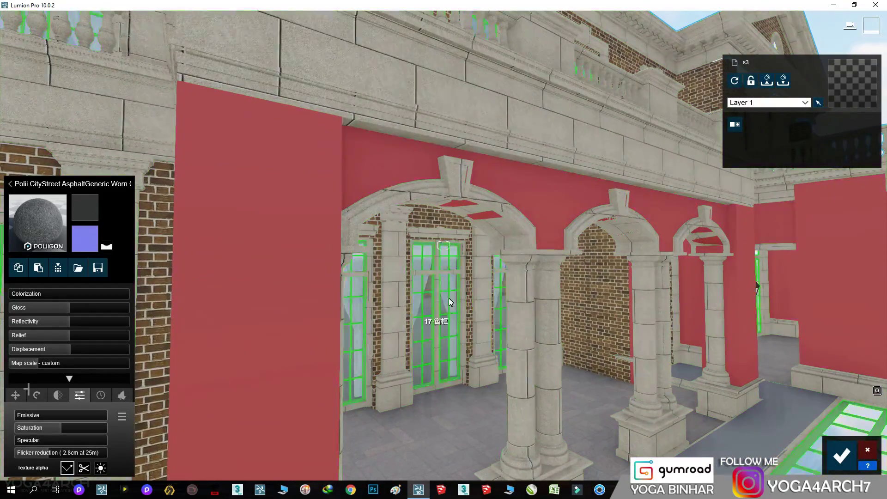
left_click(464, 236)
left_click(93, 173)
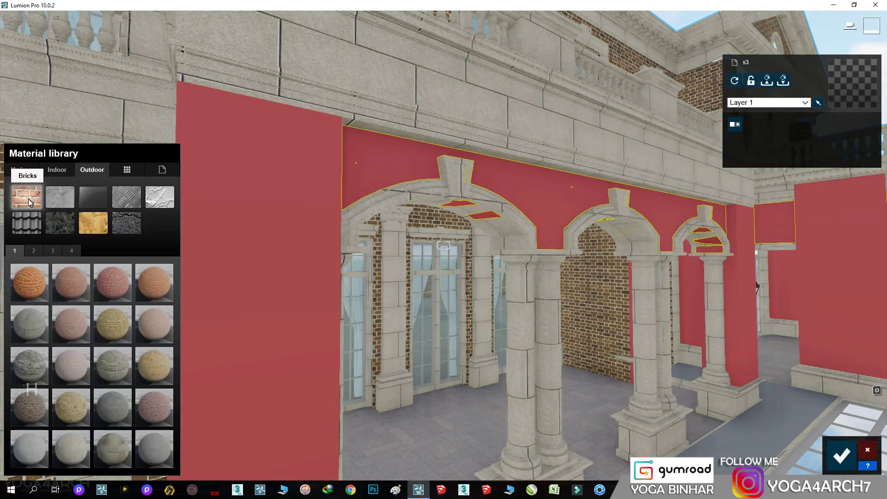
left_click(33, 337)
key("shift+2")
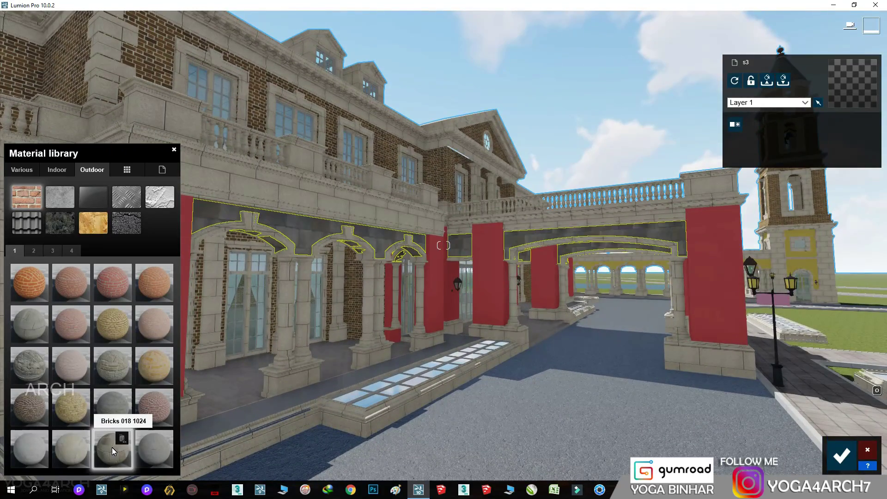
left_click(33, 250)
left_click(71, 407)
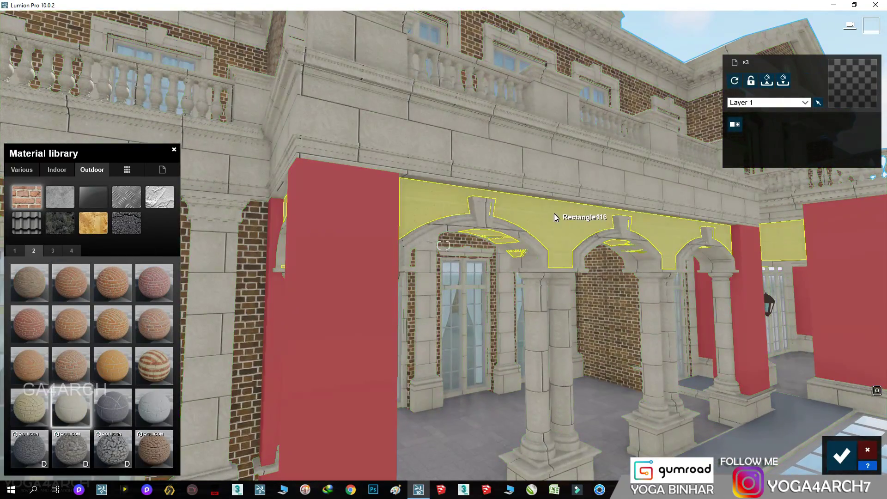
left_click(554, 212)
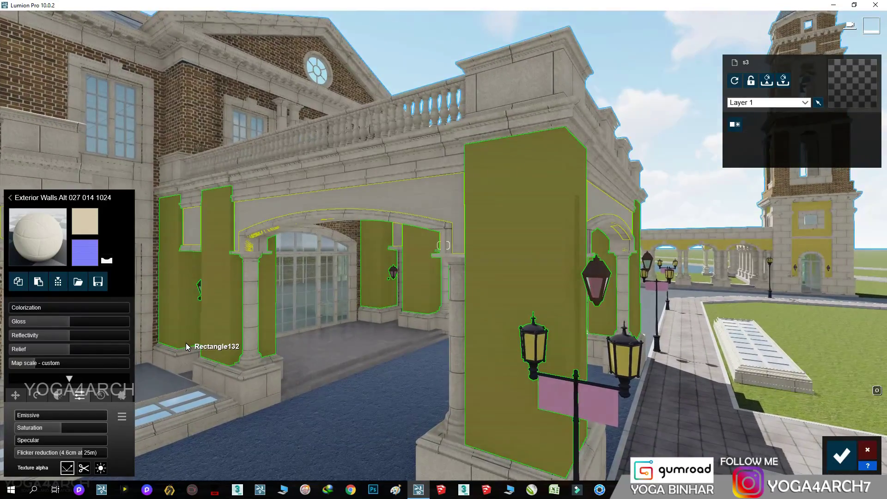
left_click(186, 347)
Step: Give the wall panels a Standard material using the concrete texture from the '2 edit' textures folder
left_click(10, 197)
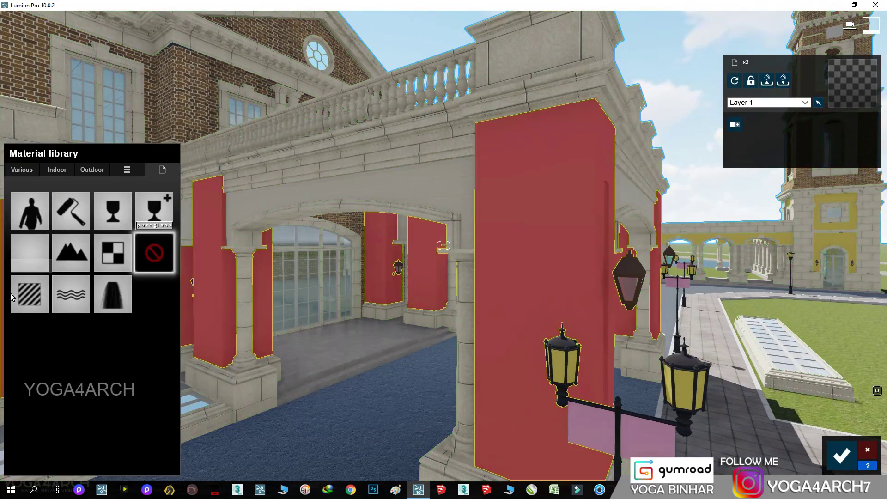
left_click(29, 297)
left_click(66, 252)
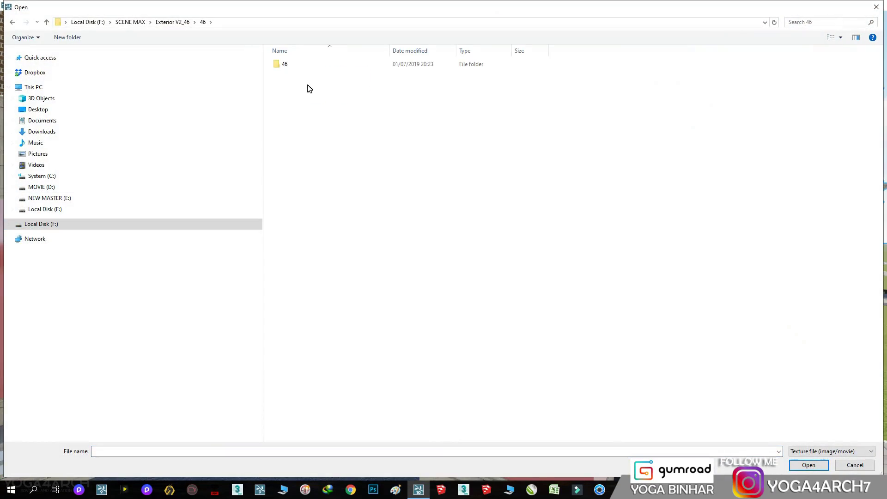
double_click(322, 73)
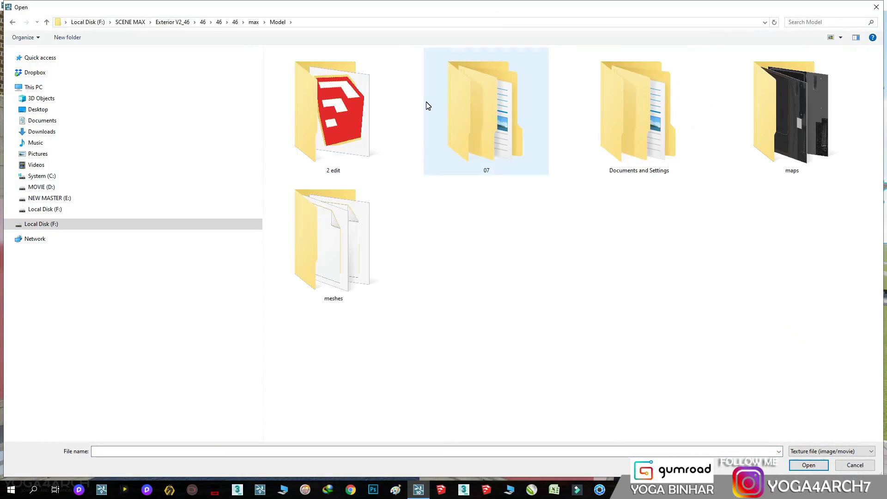
double_click(606, 125)
left_click(277, 22)
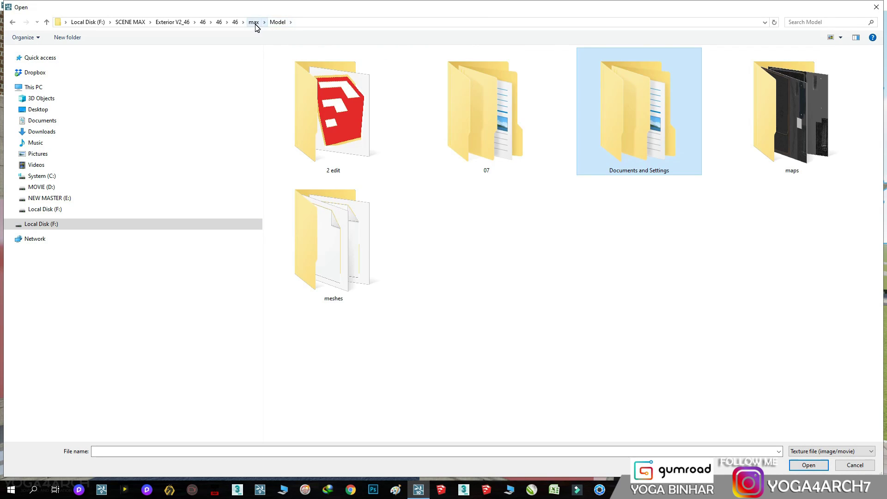
double_click(340, 116)
double_click(290, 62)
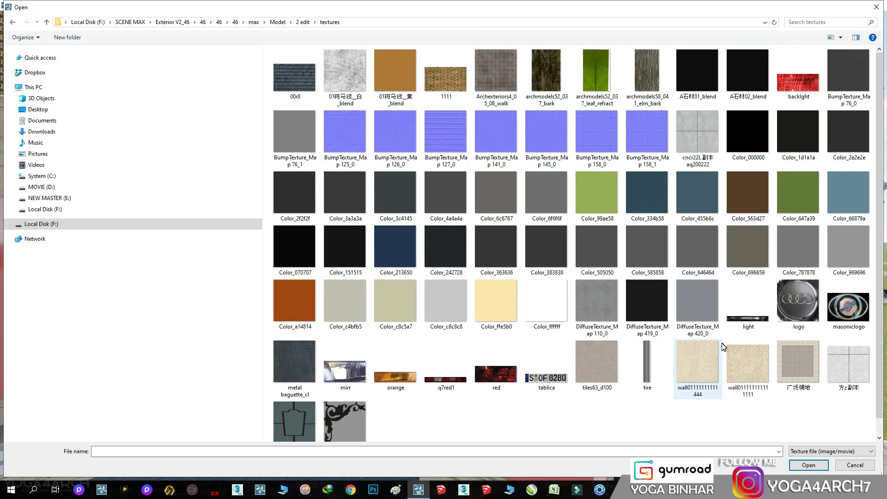
double_click(695, 138)
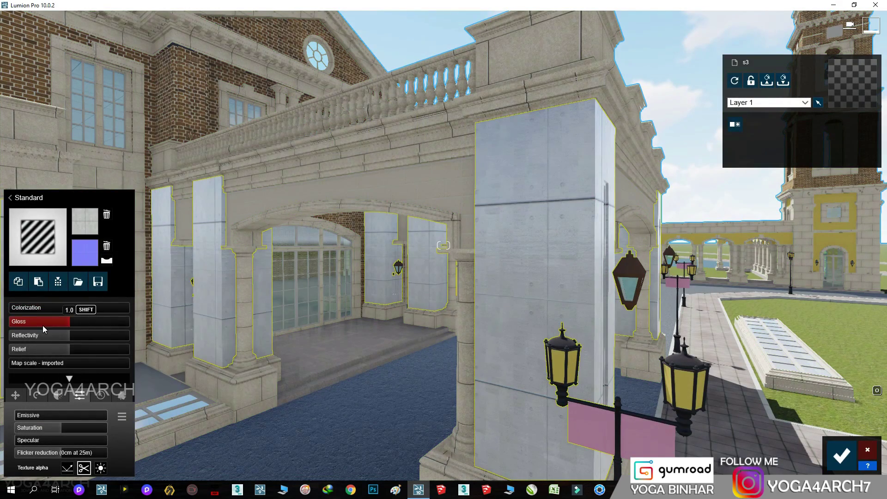
Step: Halve the panels' gloss, add the 广场铺地 normal map, and set map scale to custom
left_click_drag(44, 328, 39, 328)
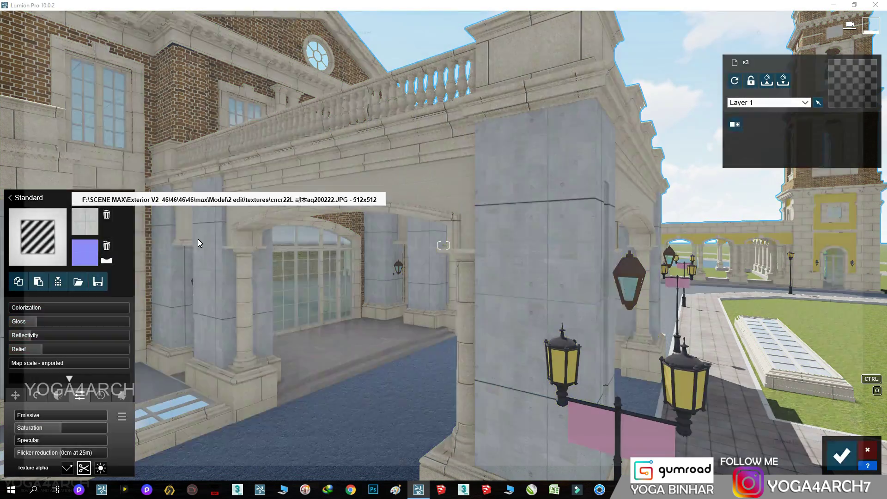
left_click(85, 252)
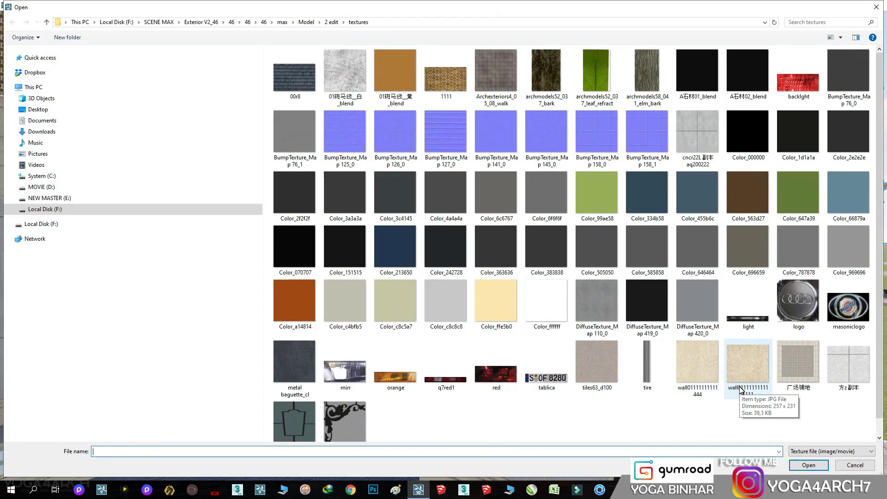
double_click(781, 376)
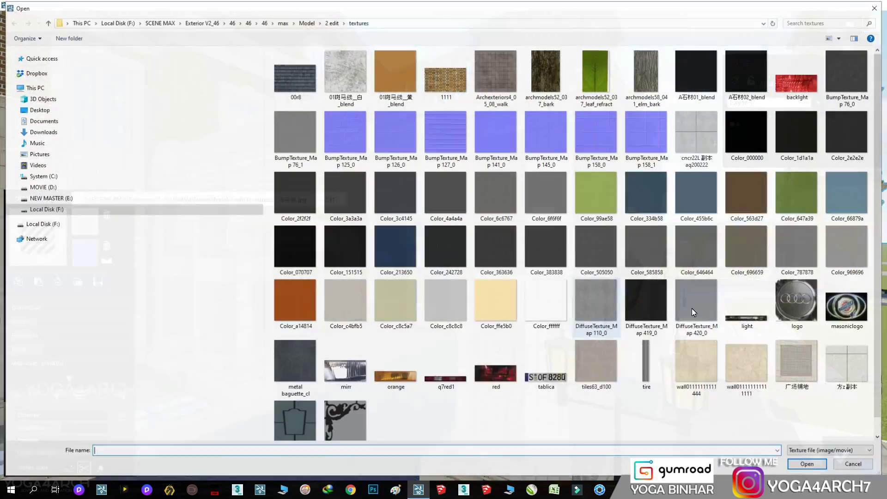
scroll(407, 367, "down", 3)
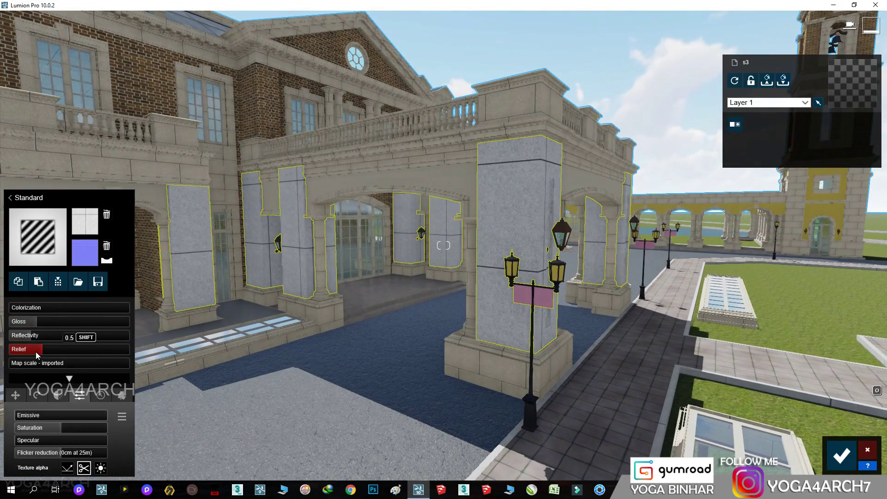
left_click(37, 363)
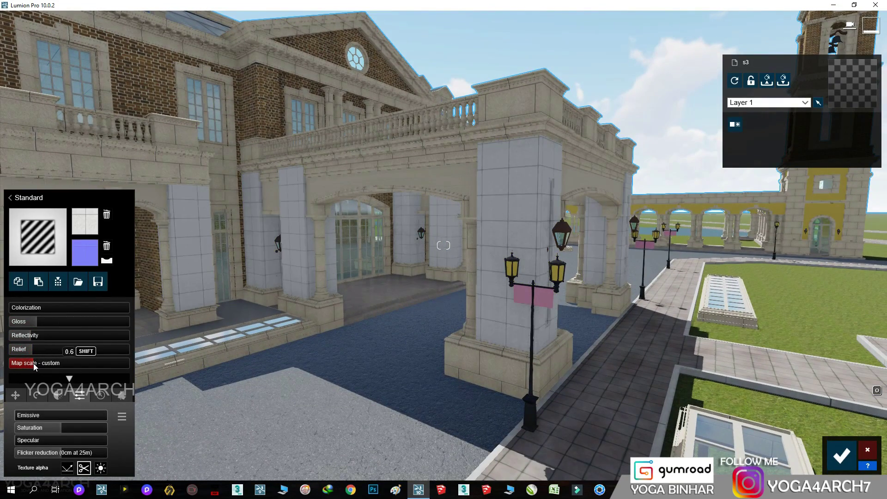
right_click_drag(277, 342, 289, 337)
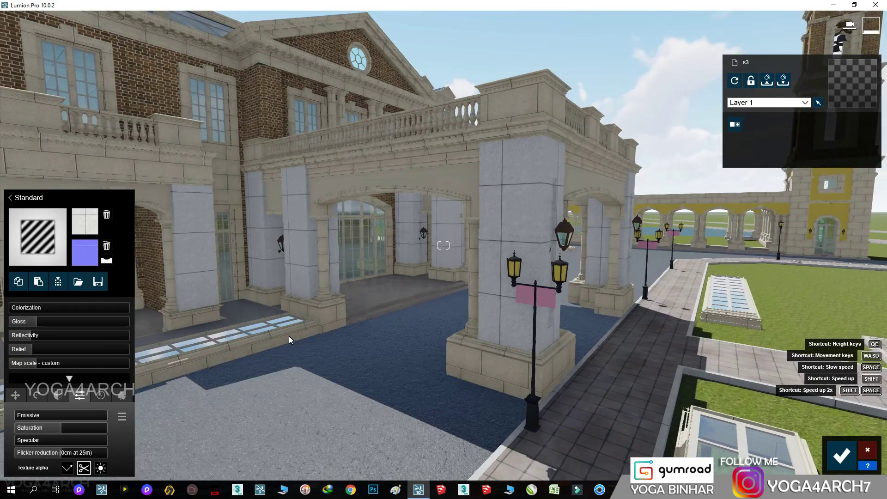
left_click(18, 396)
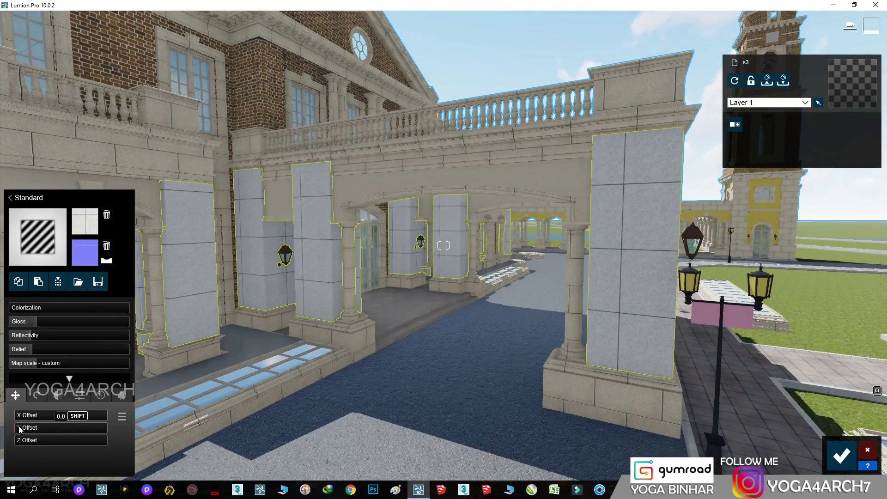
Step: Shift the panel texture's Z offset, adjust its map scale, and colorize it warm orange
left_click_drag(25, 439, 66, 443)
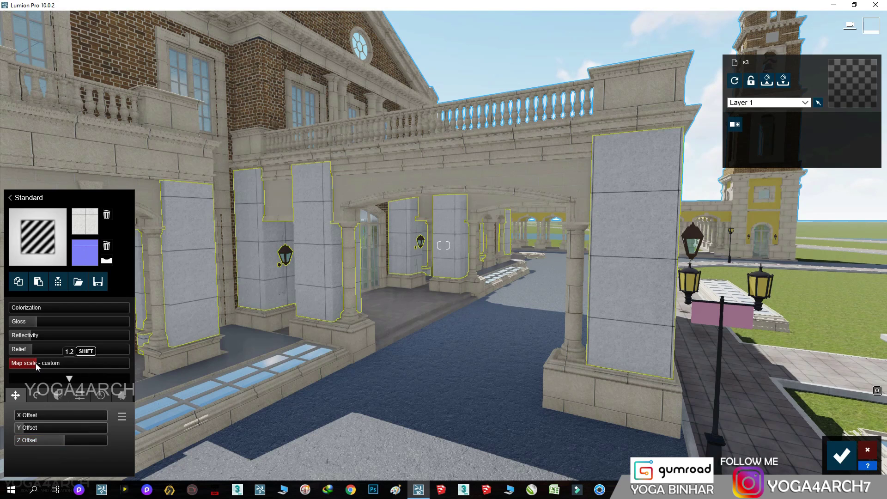
left_click_drag(35, 363, 35, 363)
left_click_drag(65, 440, 96, 445)
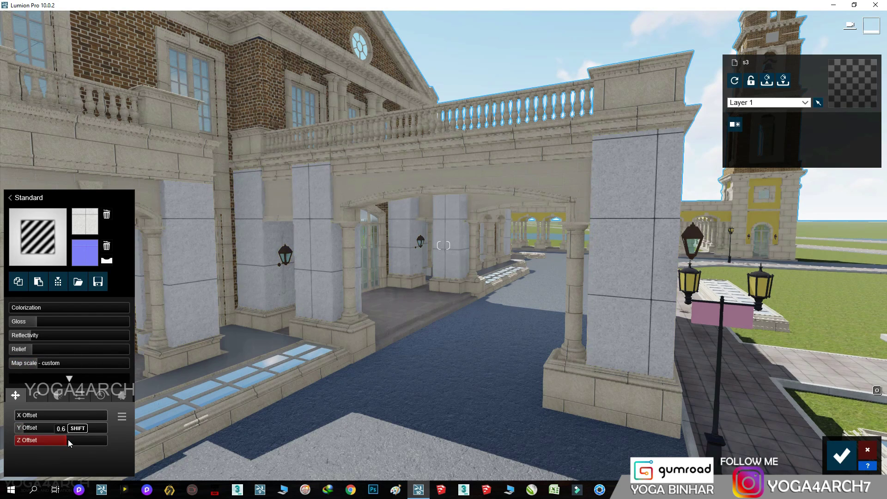
left_click(45, 306)
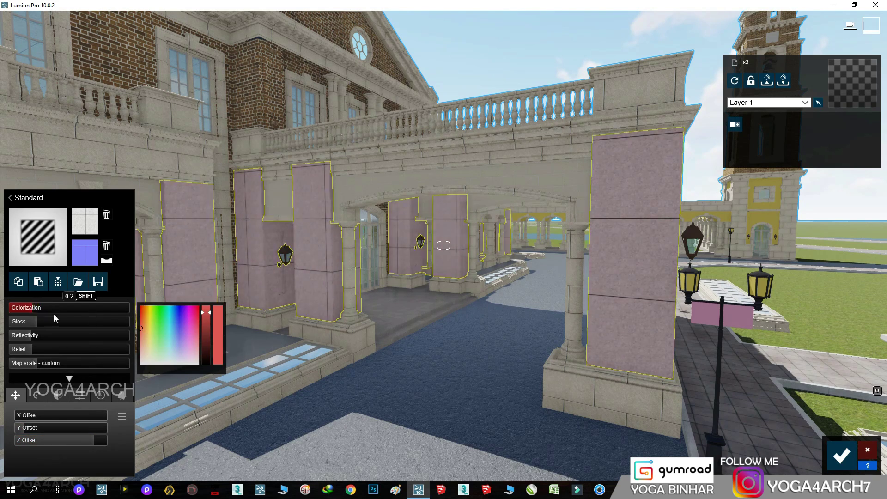
left_click_drag(144, 335, 146, 324)
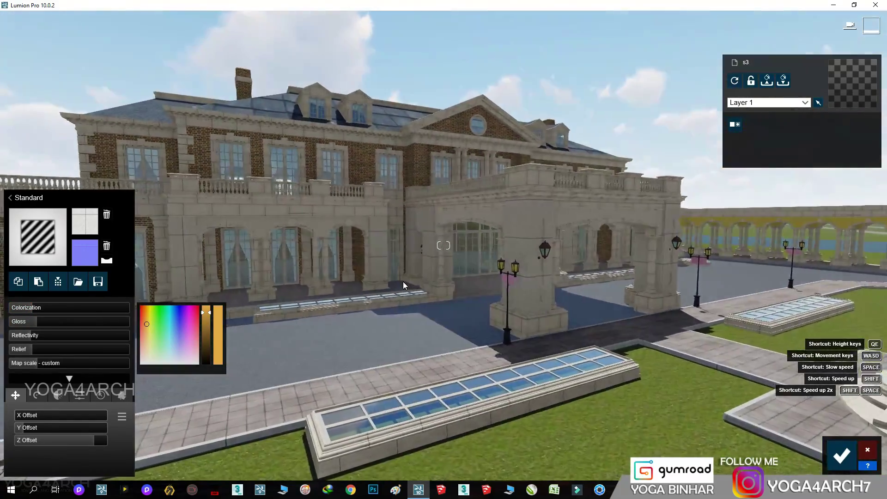
scroll(403, 281, "up", 5)
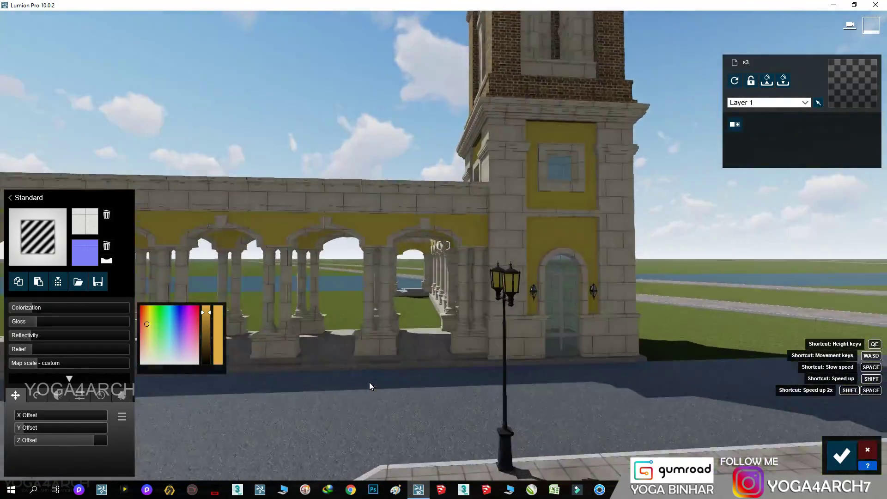
Step: Apply Bricks 020 from Outdoor materials page 2 to the arcade arches
left_click(500, 245)
left_click(92, 170)
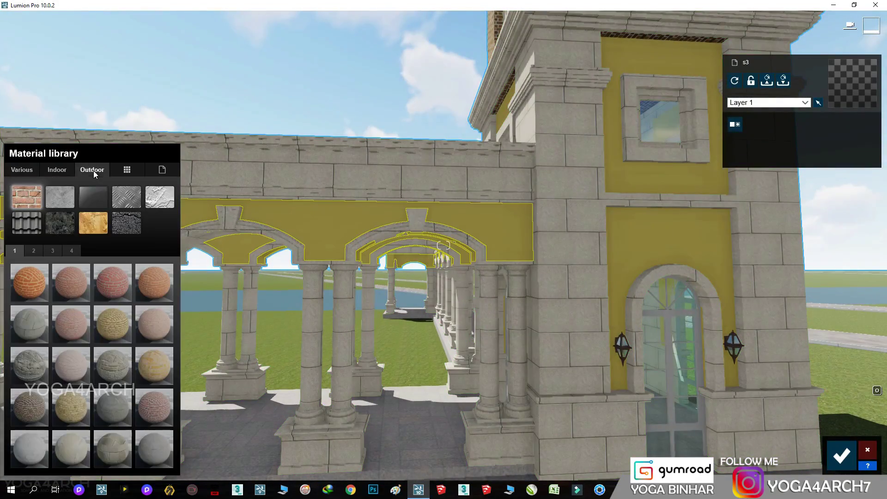
left_click(34, 250)
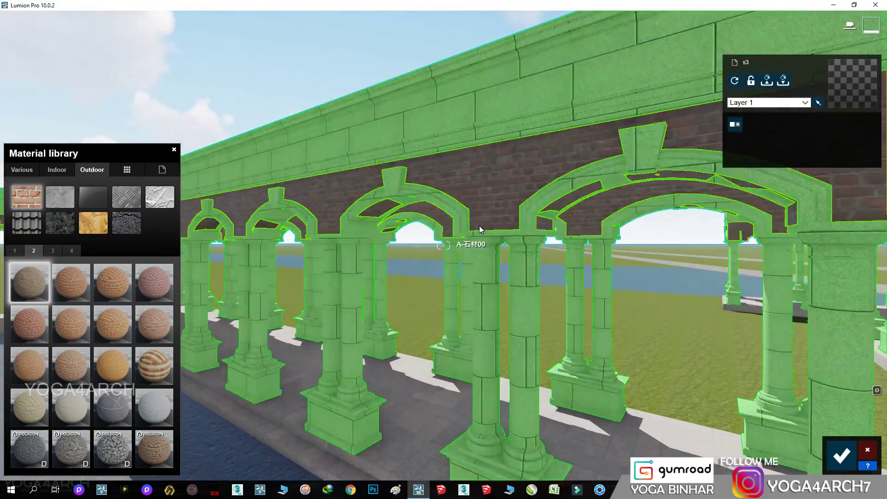
left_click(30, 287)
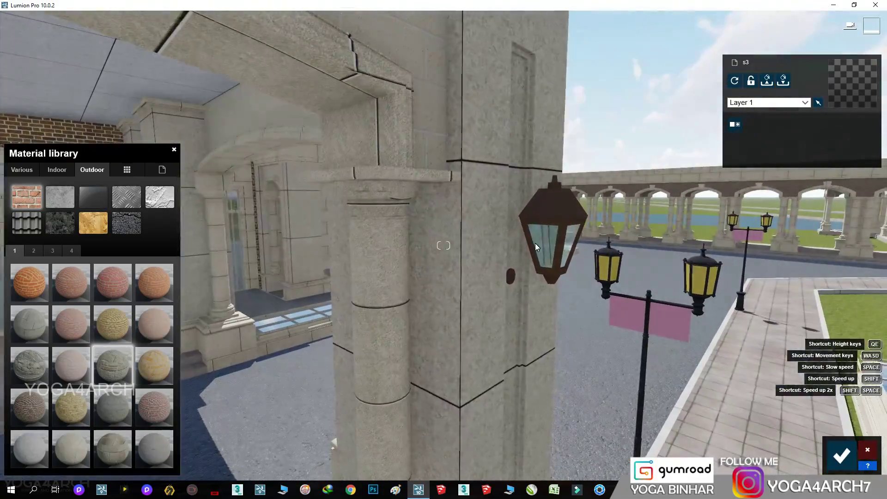
Step: Give the lamp posts the dark Poliigon Metal Teflon 001 2K indoor material
left_click(57, 169)
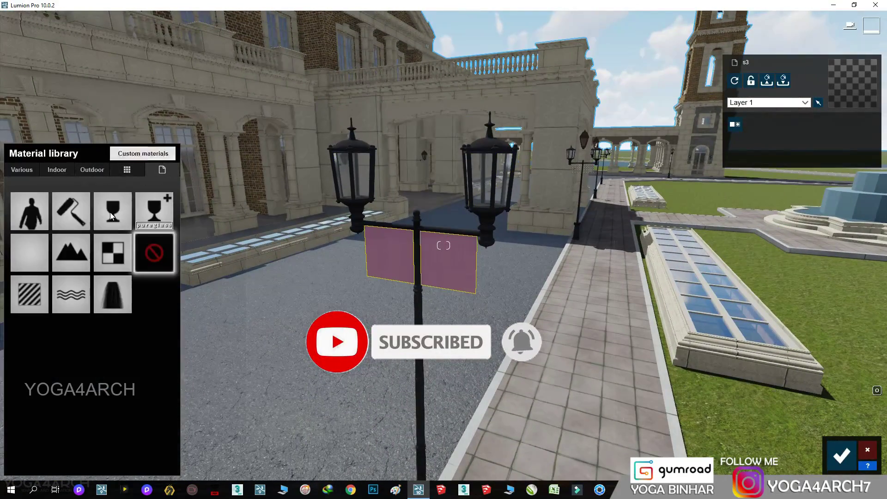
left_click(57, 170)
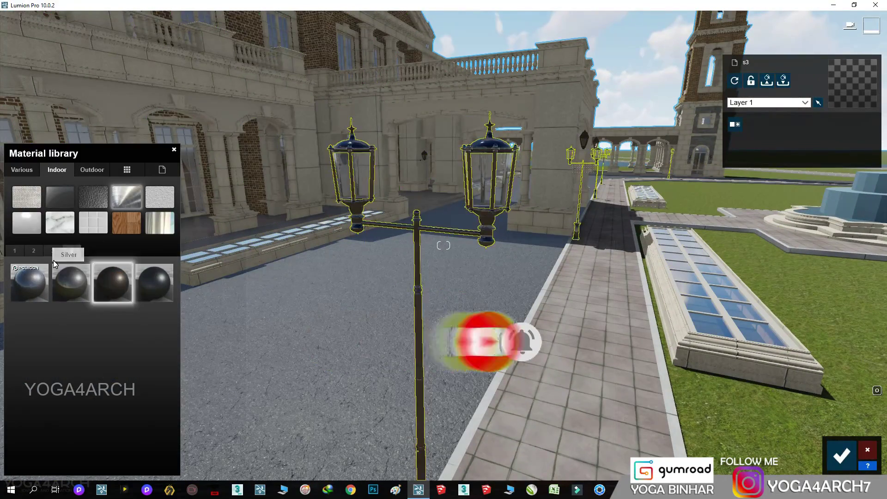
left_click(150, 450)
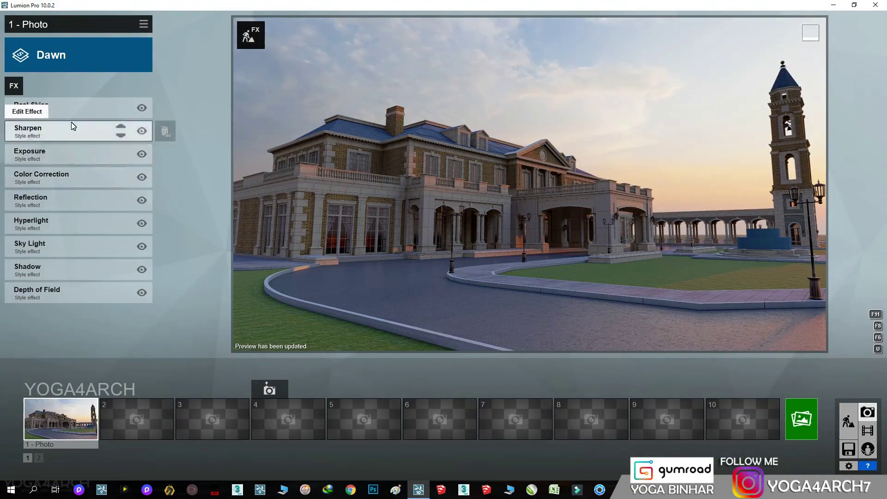
Step: Adjust the Real Skies heading and add a 2-Point Perspective effect to Photo 1
left_click(74, 109)
left_click(111, 161)
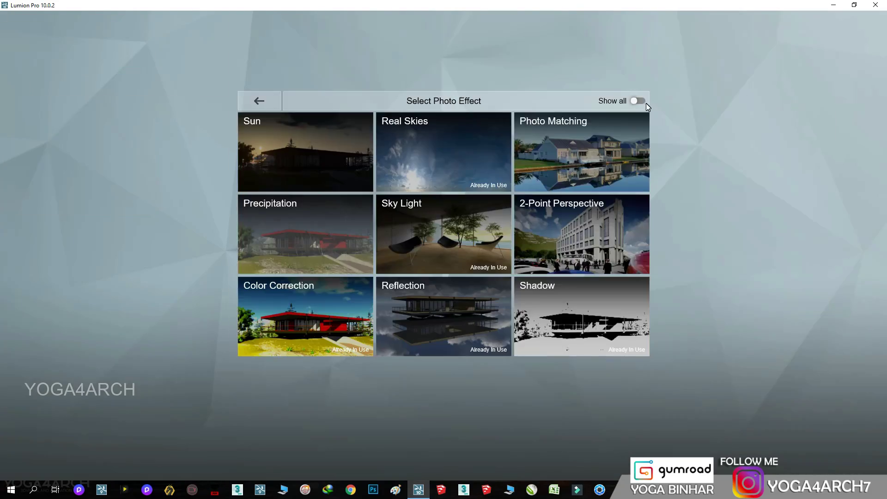
left_click(647, 217)
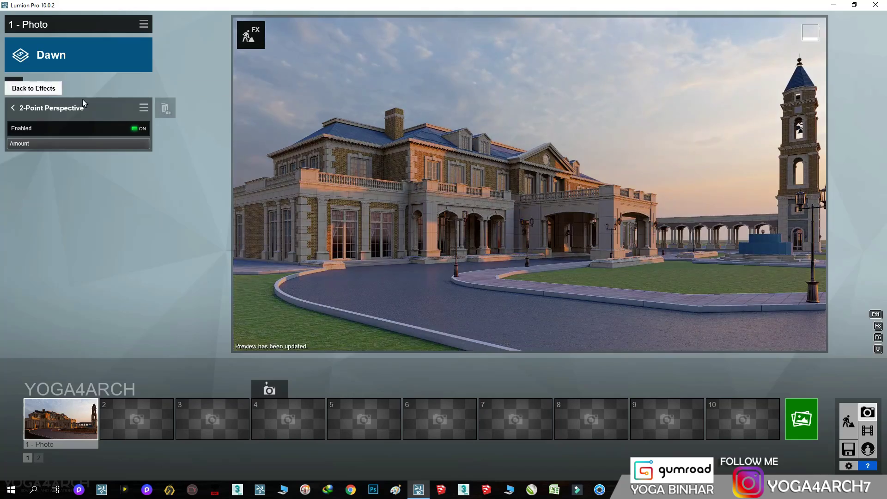
Step: Add a Weather > Precipitation effect with phase about 0.2 and zero particle quantity
left_click(13, 107)
left_click(14, 86)
left_click(259, 143)
left_click(603, 139)
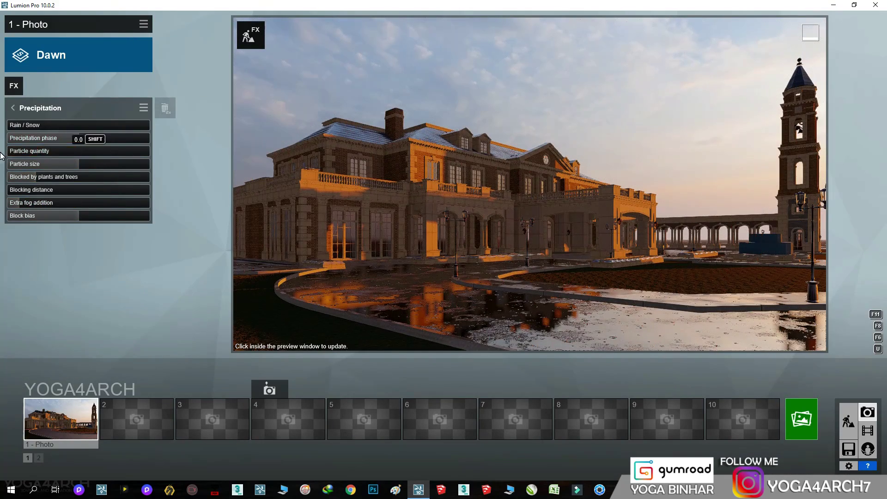
left_click_drag(98, 140, 140, 139)
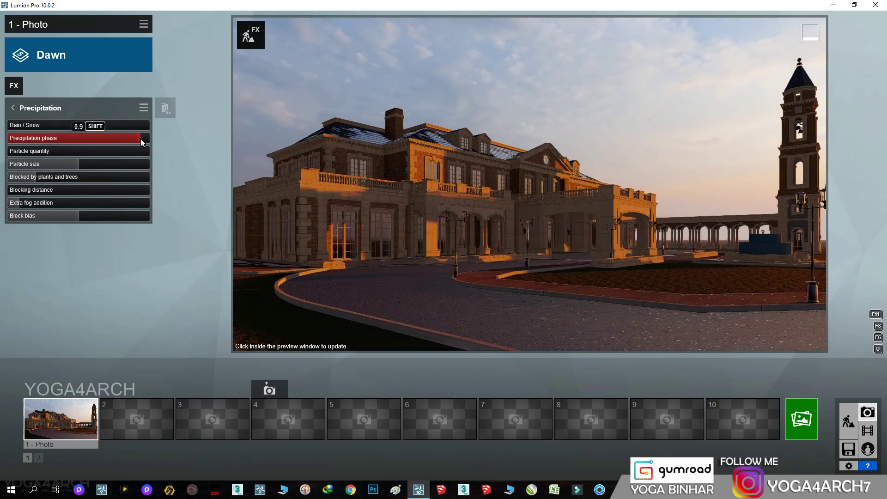
left_click(606, 246)
left_click_drag(53, 165, 0, 172)
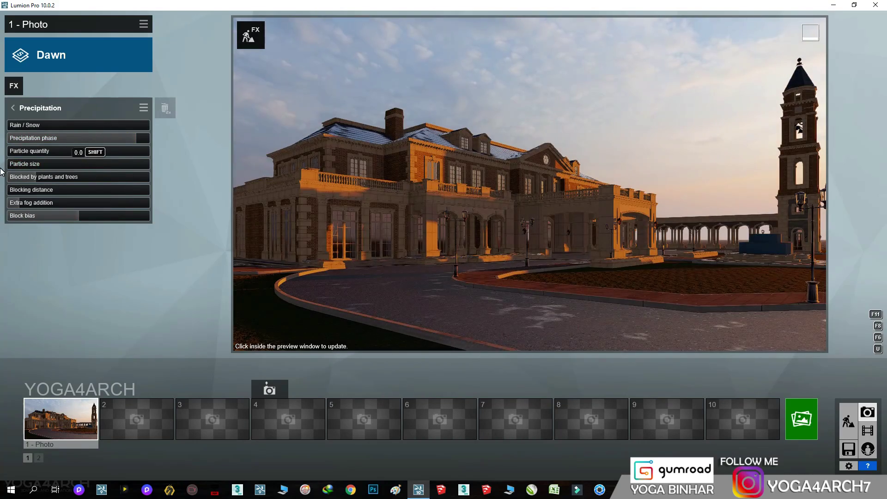
left_click(33, 139)
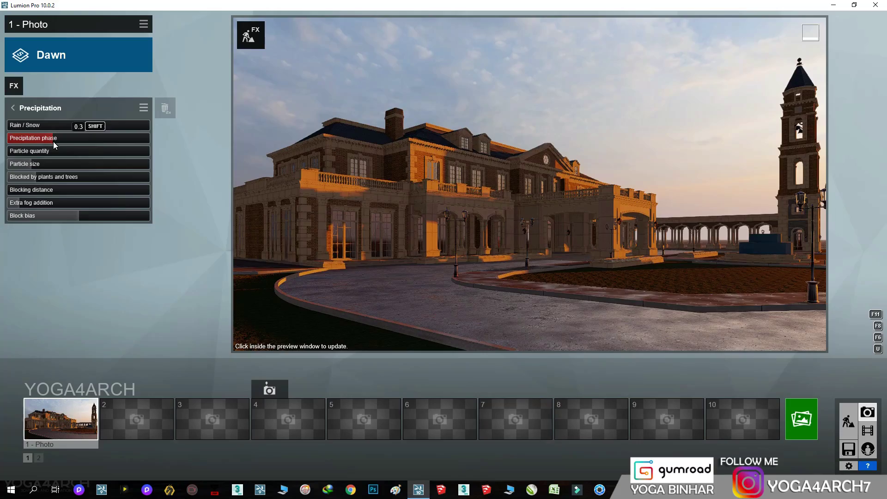
left_click(623, 215)
Step: Apply a slate tile material to the roof and reduce its map scale
left_click(850, 422)
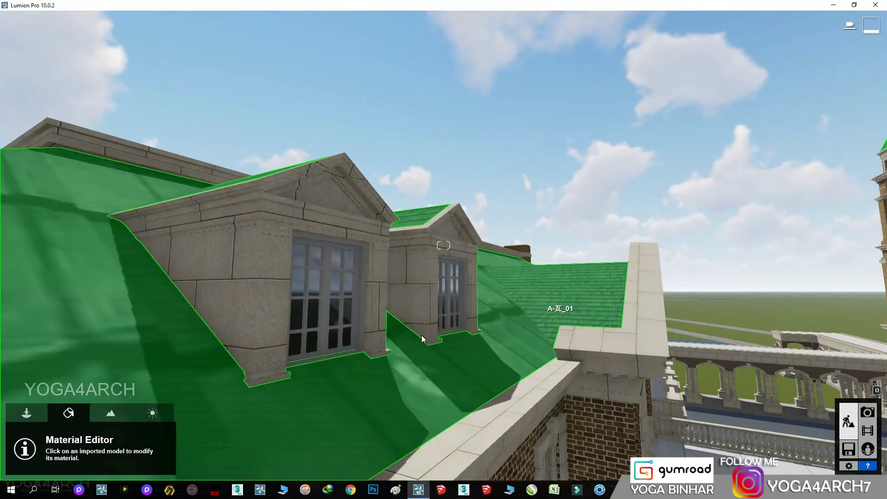
left_click(421, 336)
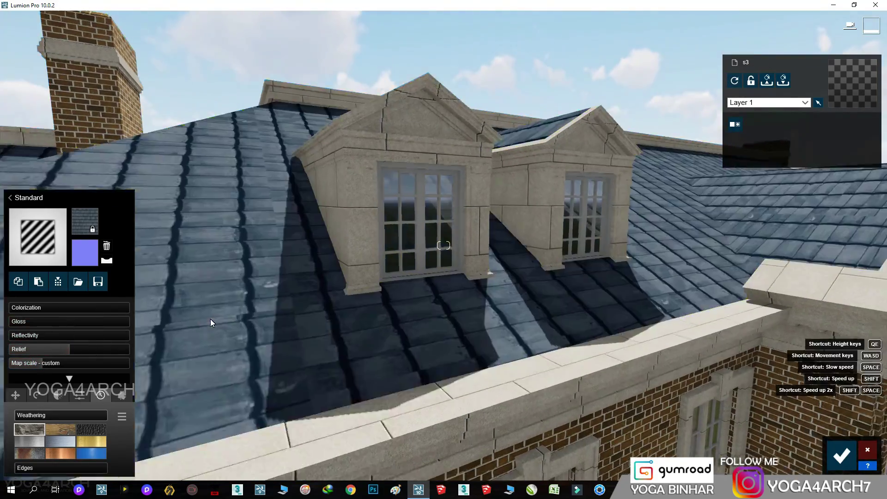
left_click(36, 395)
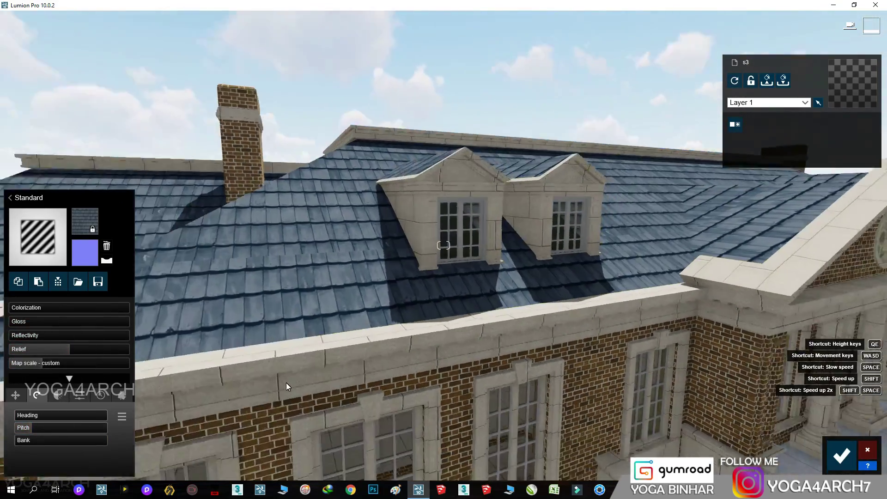
left_click(37, 363)
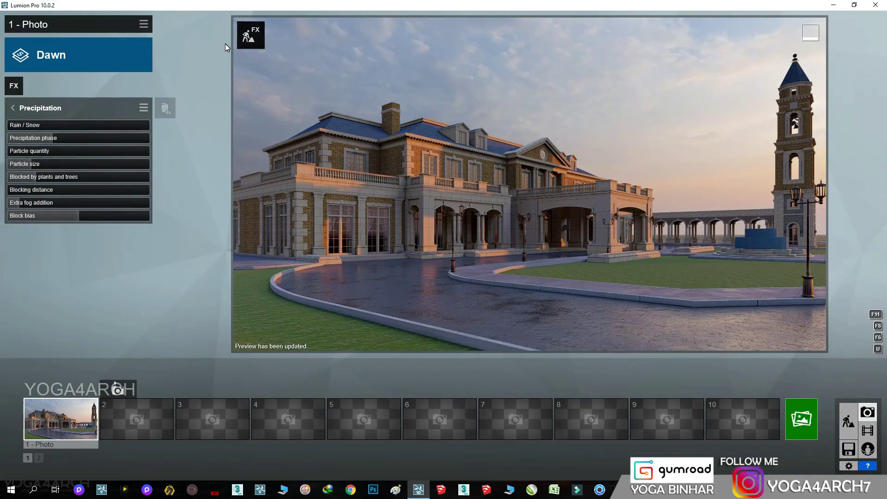
mouse_move(591, 419)
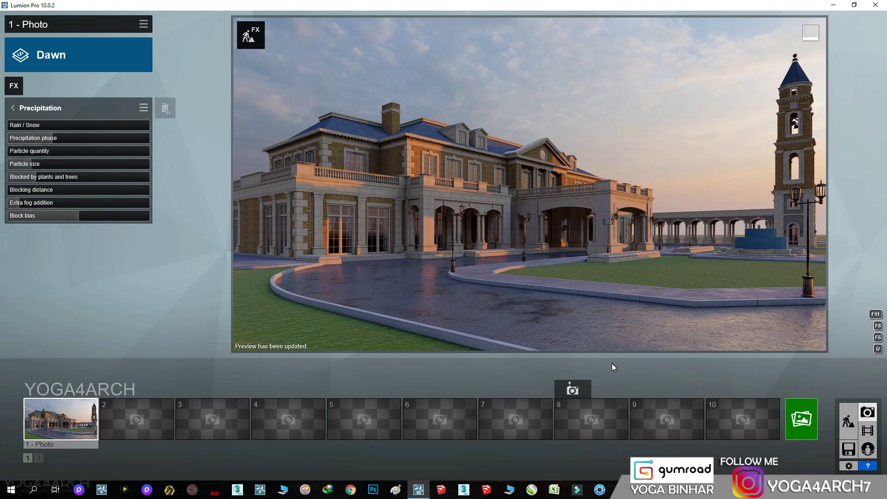
Step: Choose a round shrub from the Nature plants pages and place a row along the curved lawn edge
left_click(848, 421)
left_click(27, 413)
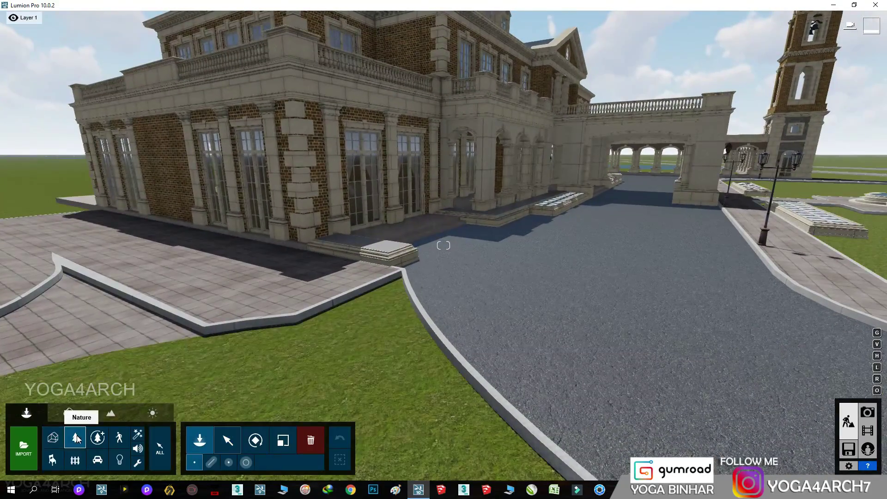
left_click(75, 438)
left_click(138, 83)
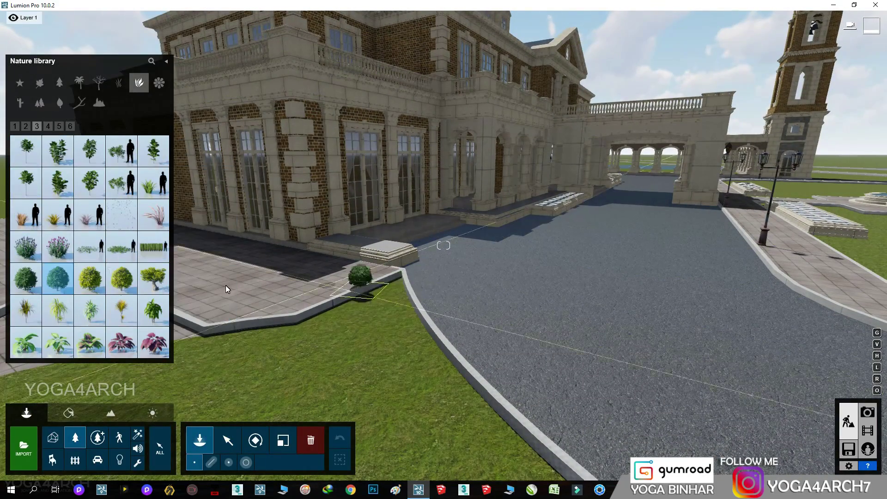
key("w")
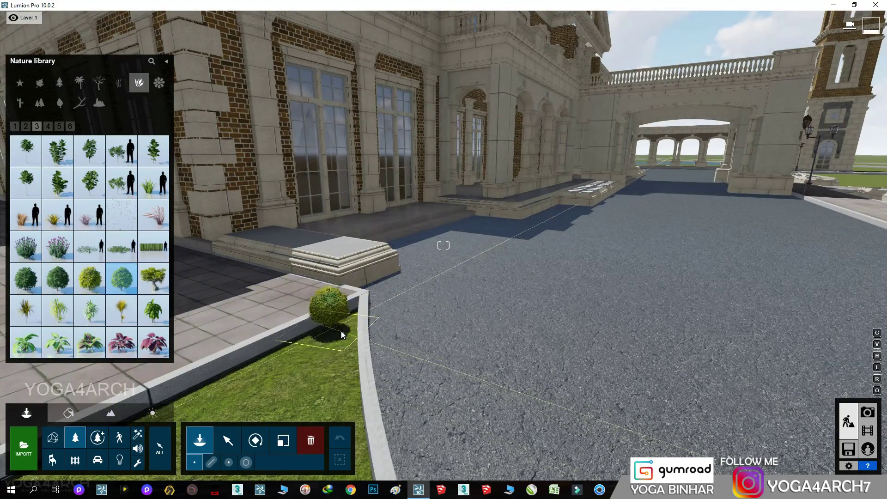
left_click(59, 126)
left_click(152, 246)
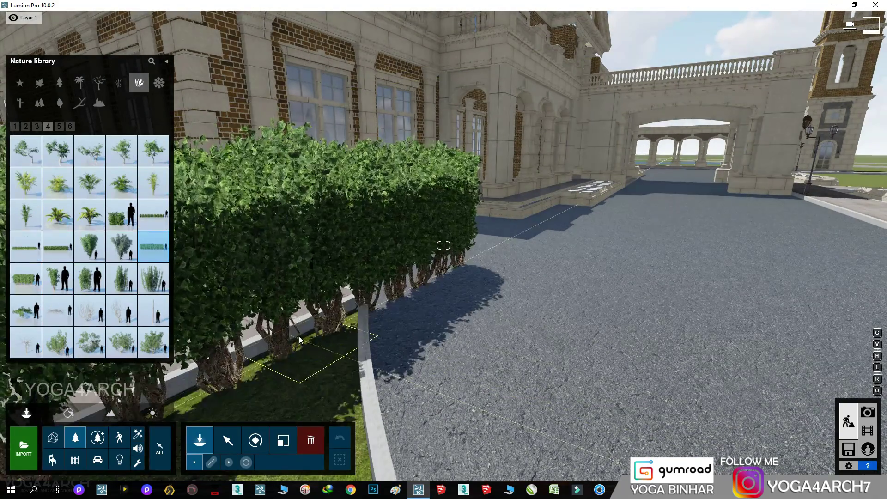
left_click(69, 126)
left_click(71, 126)
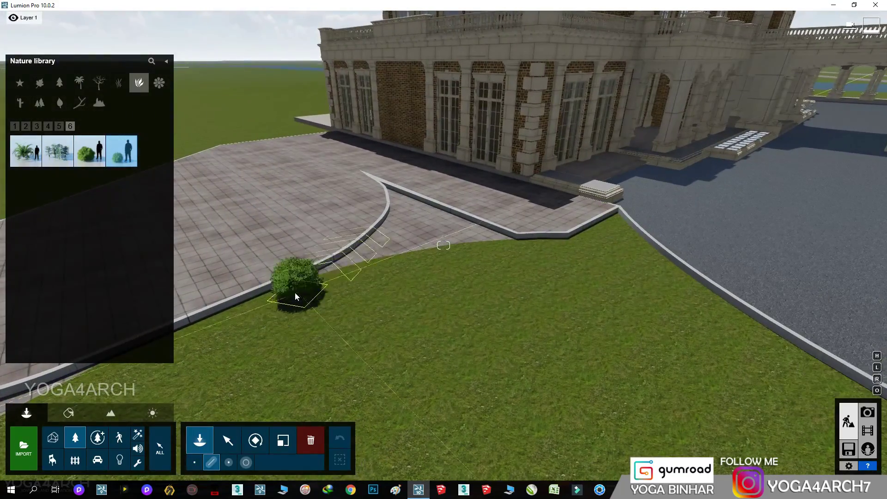
left_click(278, 293)
left_click(383, 263)
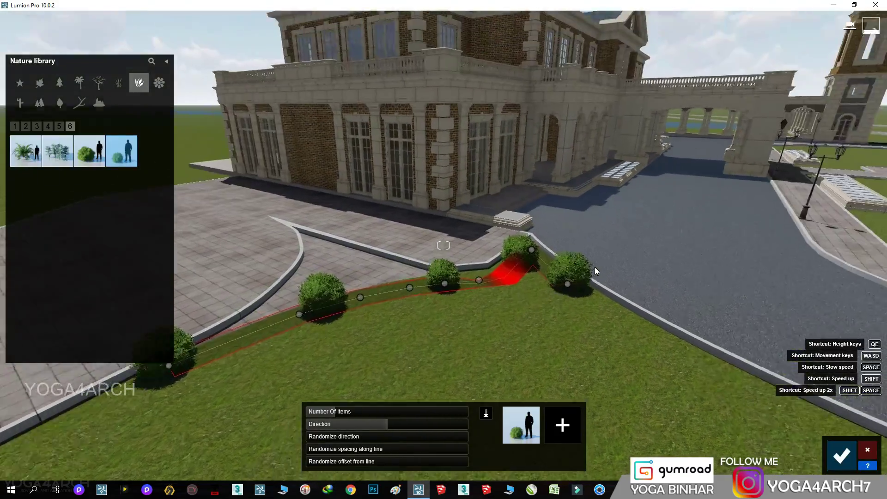
Step: Draw a hedge line at the fountain lawn corner and set its bush count
right_click_drag(595, 267, 456, 226)
mouse_move(544, 206)
right_mouse_down()
mouse_move(418, 59)
mouse_move(532, 131)
mouse_move(445, 204)
mouse_move(475, 222)
right_mouse_up()
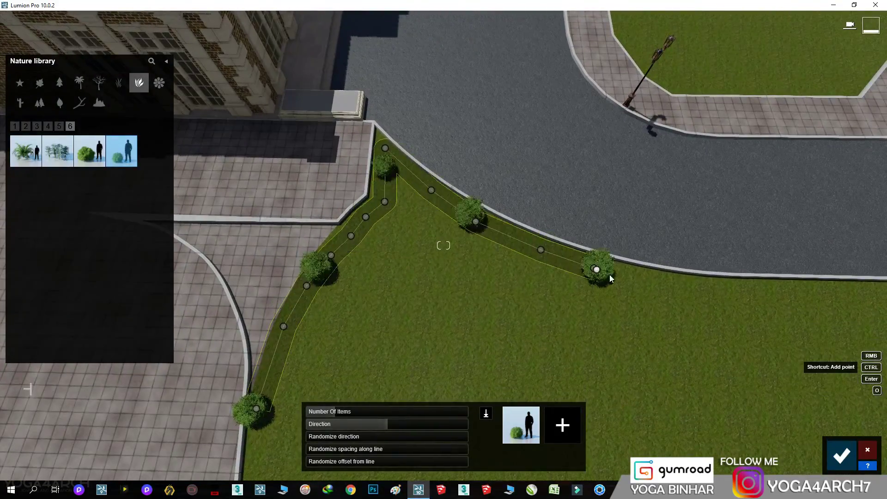
mouse_move(609, 273)
right_mouse_down()
mouse_move(554, 248)
mouse_move(737, 170)
right_mouse_up()
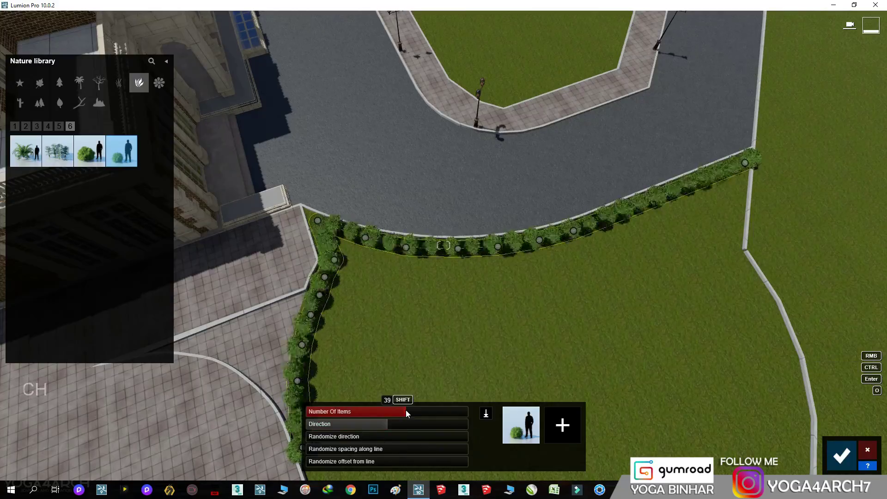
mouse_move(428, 313)
right_mouse_down()
mouse_move(467, 412)
mouse_move(336, 442)
right_mouse_up()
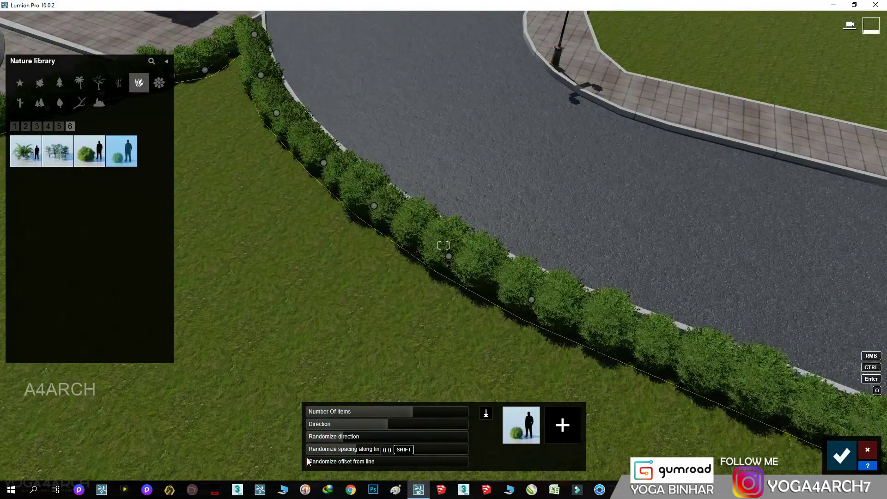
right_click_drag(308, 461, 516, 353)
key("Return")
mouse_move(414, 411)
right_mouse_down()
mouse_move(666, 334)
mouse_move(841, 176)
right_mouse_up()
left_click(841, 176)
left_click(309, 285)
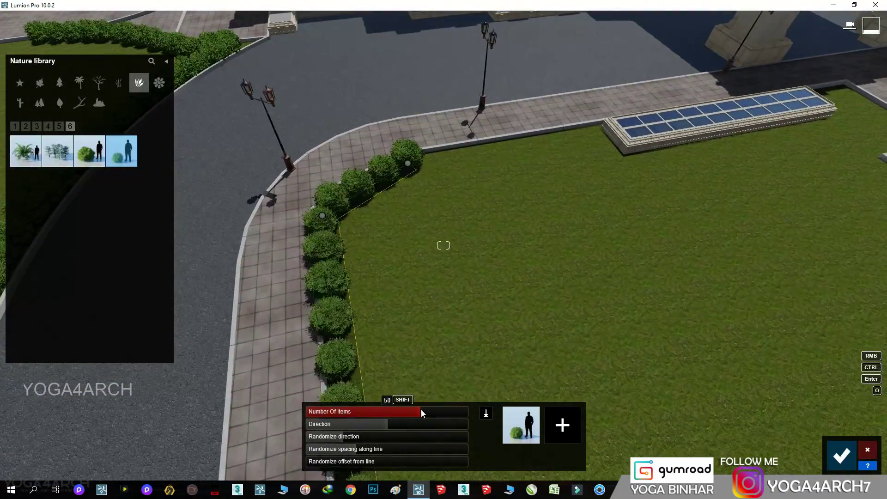
left_click_drag(421, 413, 425, 410)
key("Return")
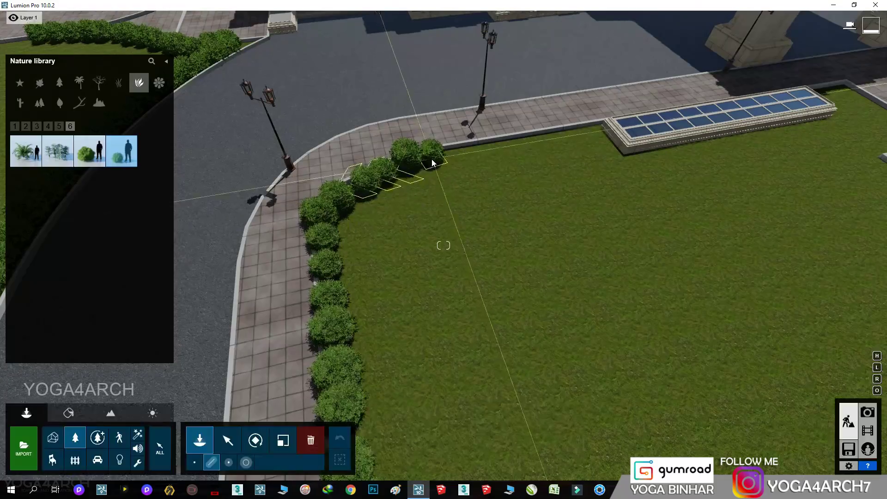
Step: Draw a second hedge line along the lawn edge around the skylights
left_click(409, 162)
left_click(618, 160)
mouse_move(617, 160)
right_mouse_down()
mouse_move(515, 241)
mouse_move(513, 228)
right_mouse_up()
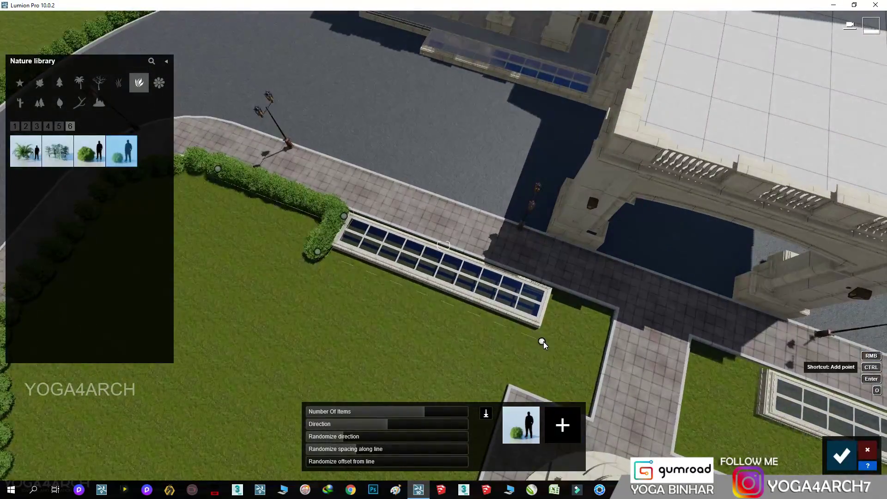
middle_click_drag(602, 317, 599, 236)
right_click_drag(499, 283, 458, 267)
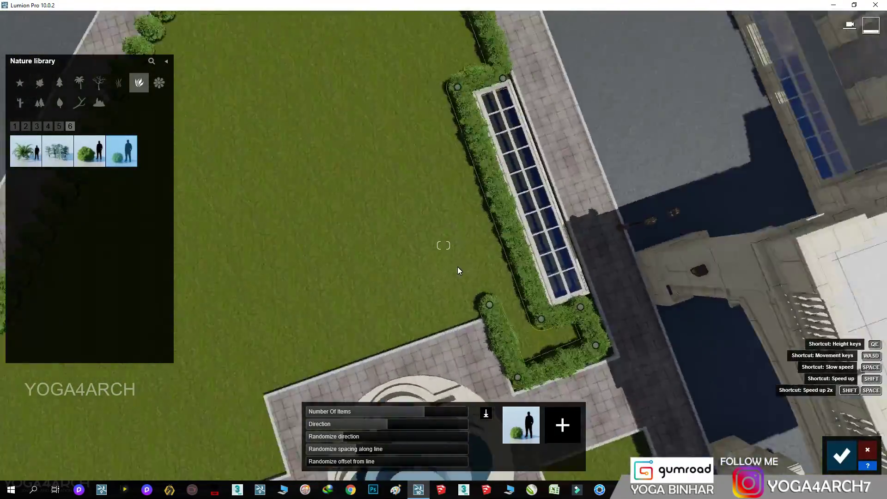
right_click_drag(230, 311, 589, 380)
key("Return")
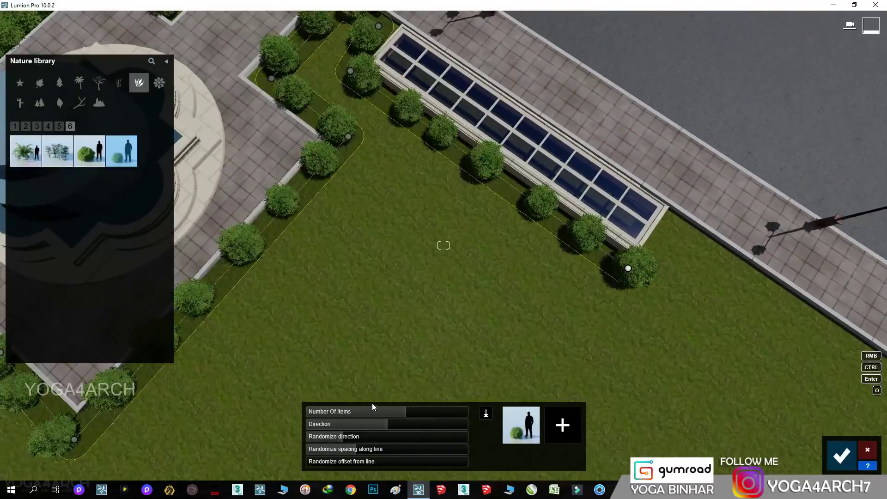
Step: Raise the fountain hedges' Number Of Items and check them in the Dawn preview
left_click_drag(373, 410, 443, 411)
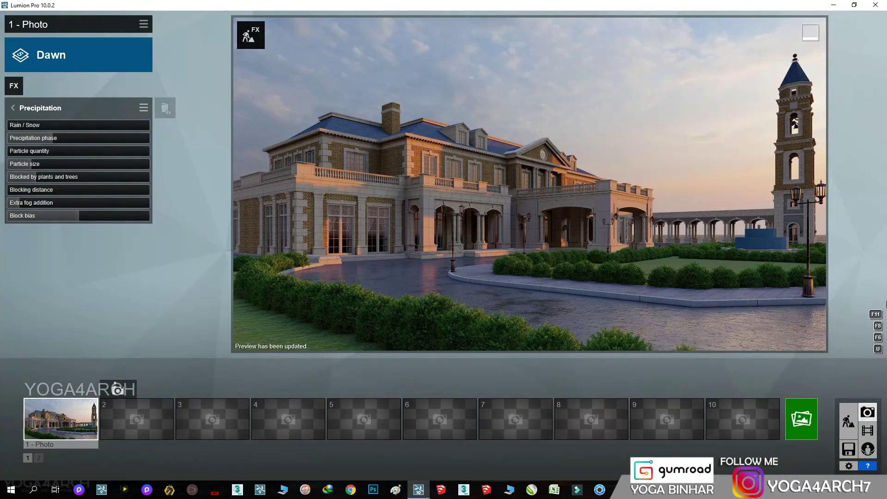
key("e")
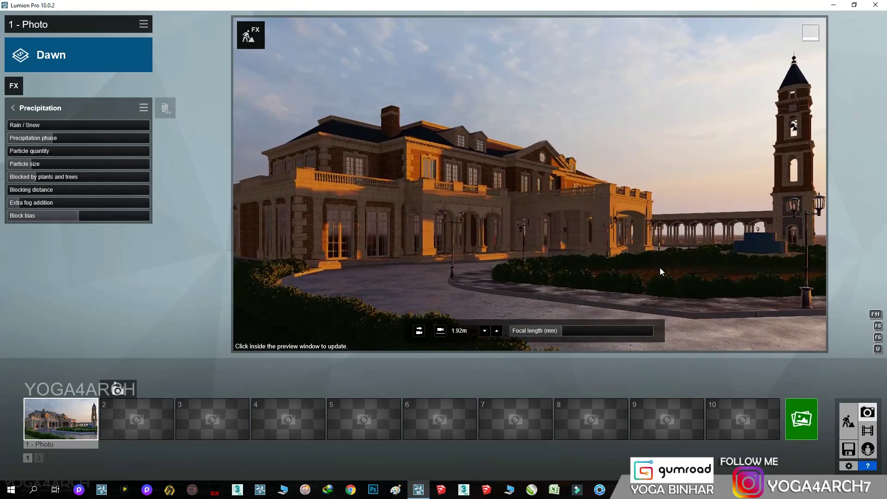
left_click(77, 414)
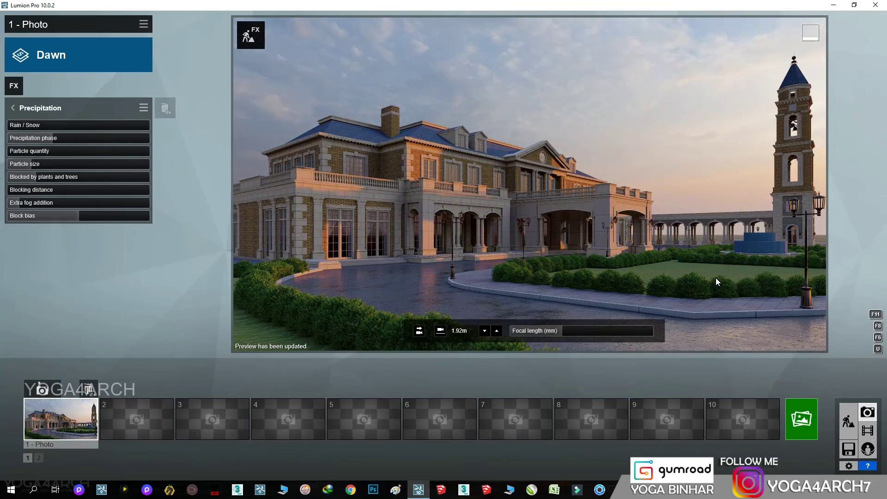
left_click(848, 420)
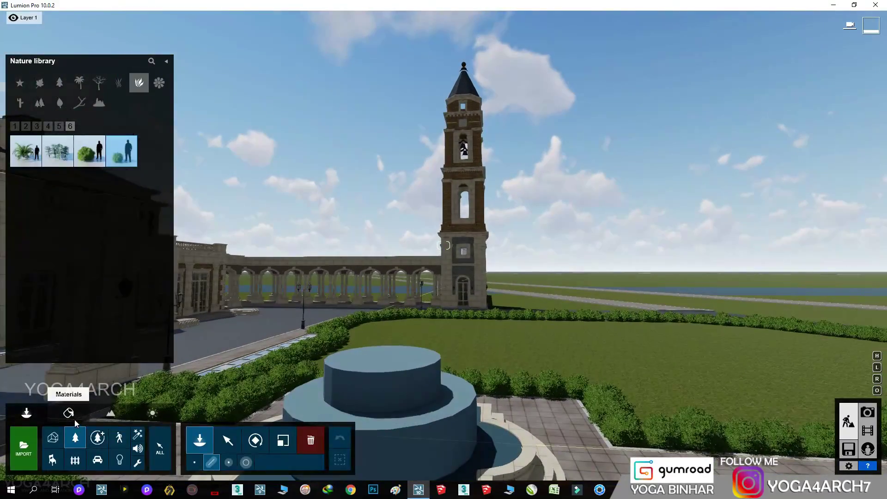
Step: Give the fountain the Nice Pool water material from Various > Water
left_click(69, 413)
left_click(365, 416)
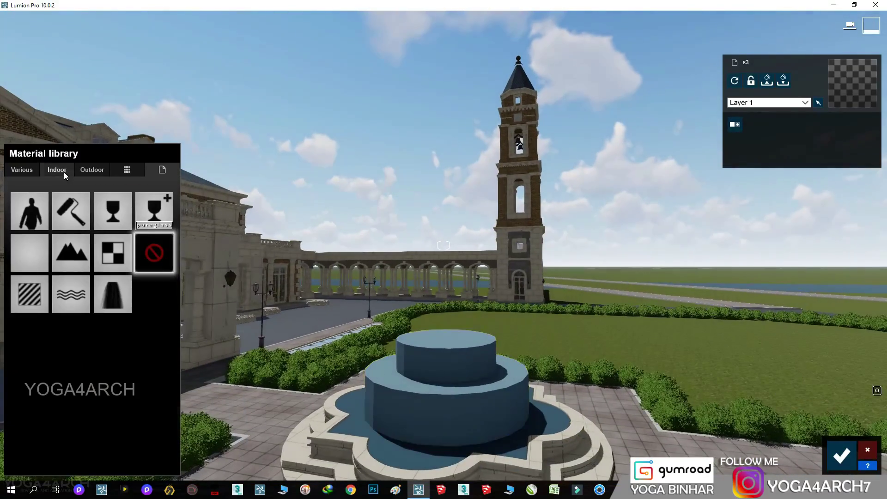
left_click(57, 169)
left_click(22, 170)
left_click(160, 197)
left_click(29, 365)
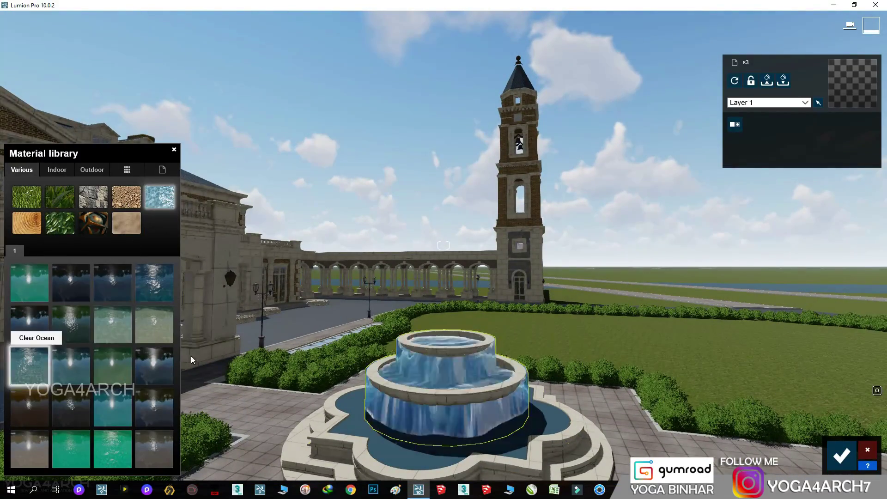
scroll(260, 352, "up", 3)
scroll(277, 337, "up", 3)
left_click(70, 323)
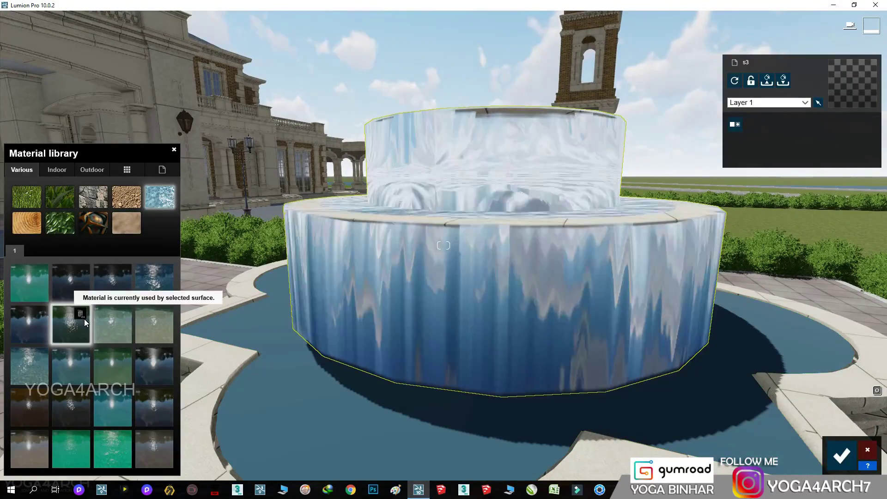
left_click(153, 282)
scroll(369, 288, "down", 5)
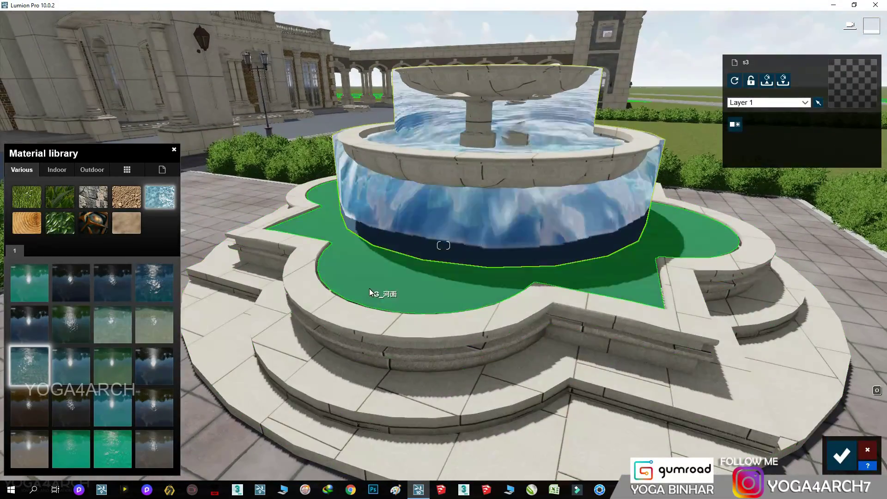
Step: Apply a water material to the fountain's pool basin and confirm
left_click(369, 289)
left_click(160, 196)
left_click(29, 365)
scroll(392, 331, "down", 5)
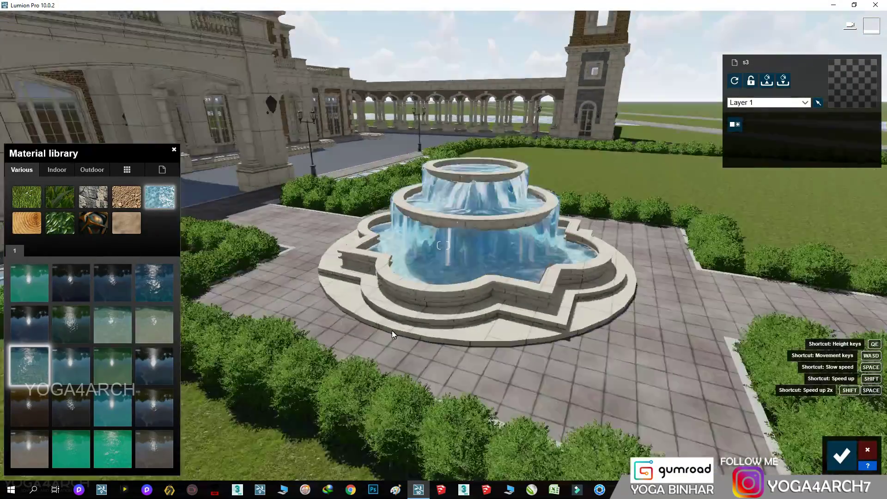
right_click_drag(392, 331, 278, 331)
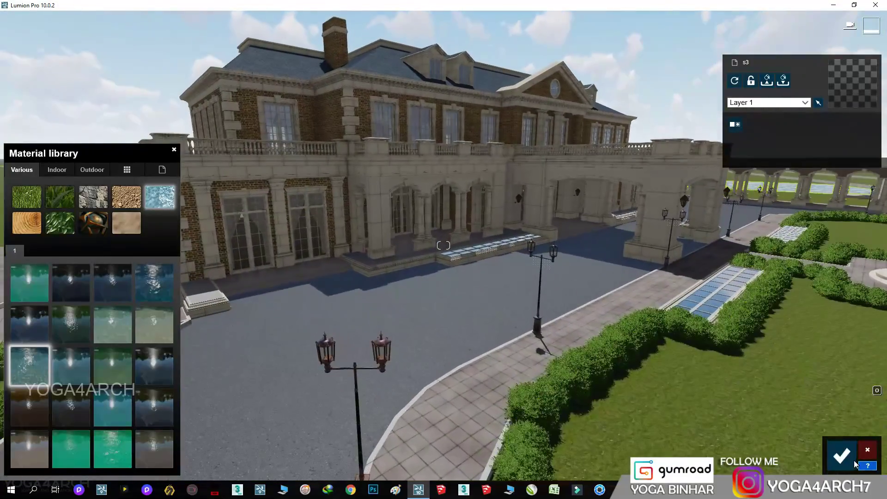
left_click(855, 464)
Step: Apply a Various grass material to the planters beside the manor and confirm
scroll(321, 289, "up", 5)
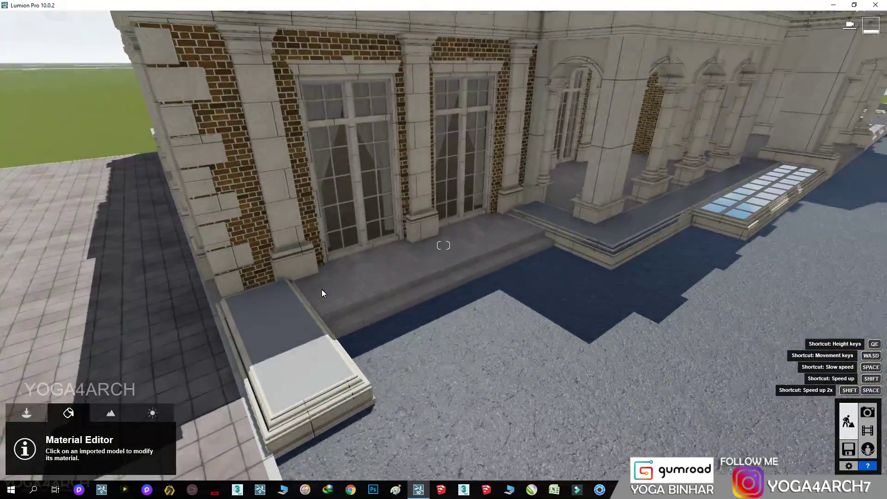
left_click(133, 336)
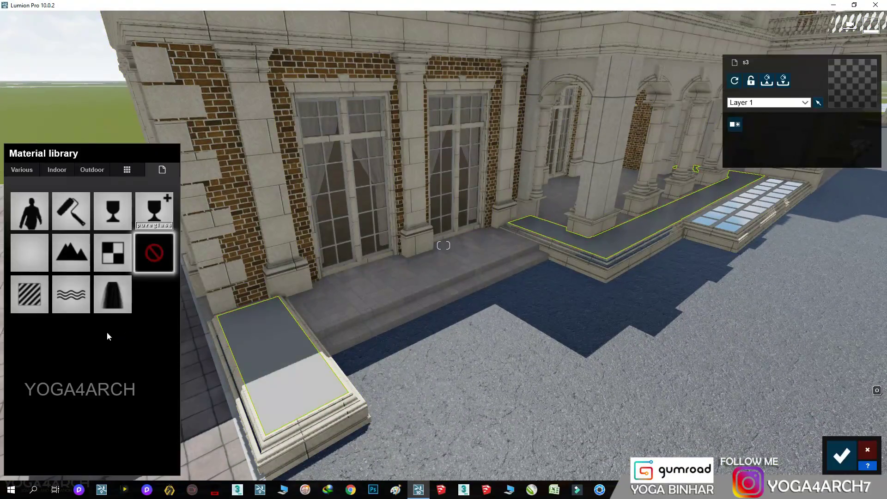
left_click(31, 173)
left_click(85, 398)
right_click_drag(248, 361, 289, 360)
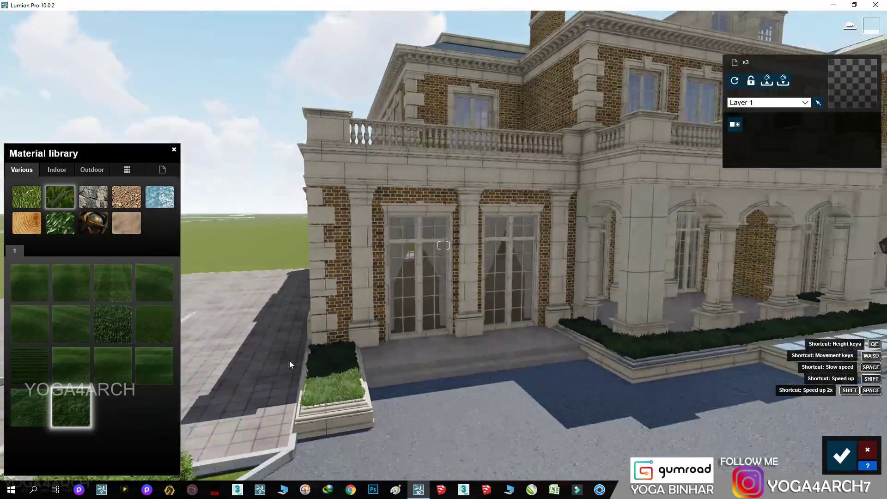
scroll(289, 359, "down", 5)
left_click(842, 456)
Step: Place Car HD 007 on the driveway and rotate it along the drive
left_click(26, 413)
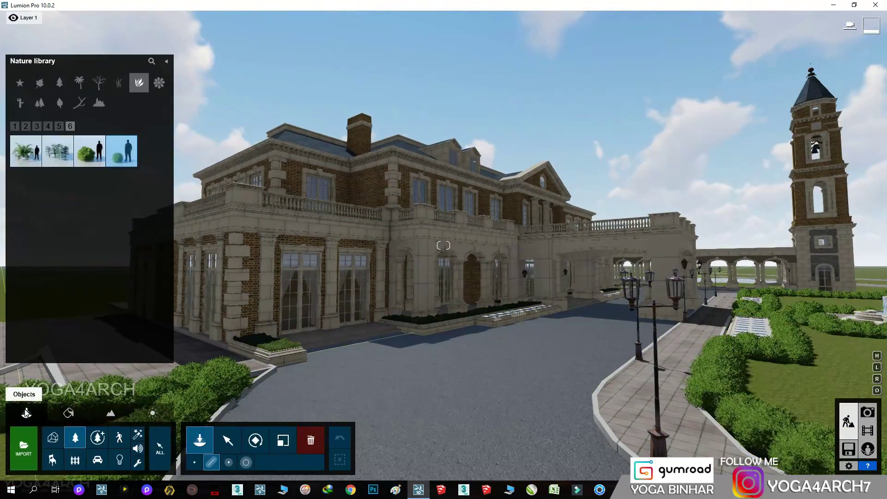
left_click(97, 459)
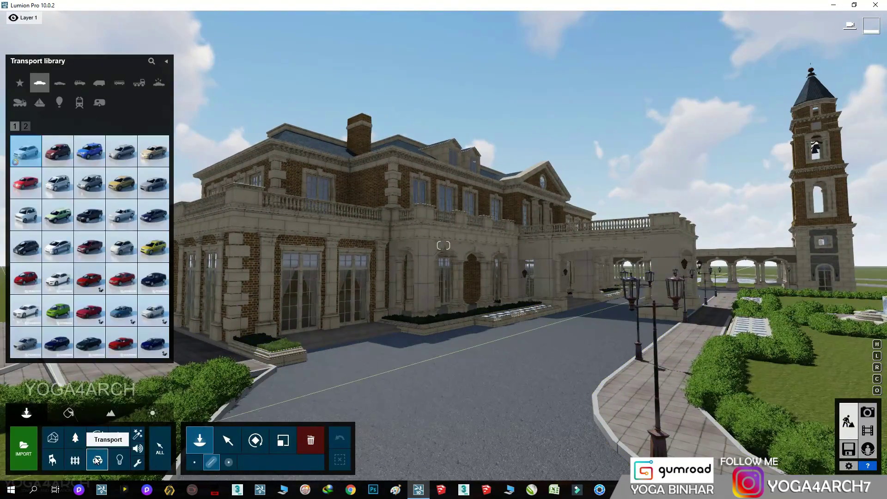
left_click(433, 368)
scroll(522, 350, "up", 3)
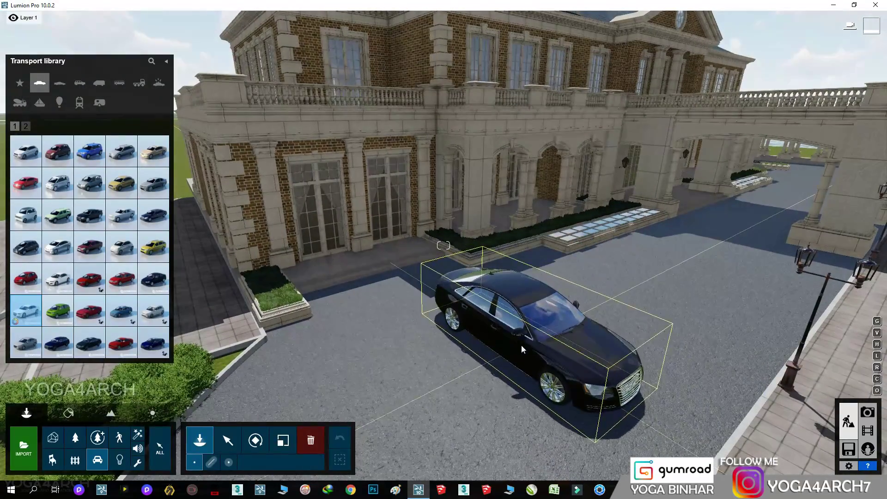
left_click(266, 446)
left_click_drag(521, 345, 670, 313)
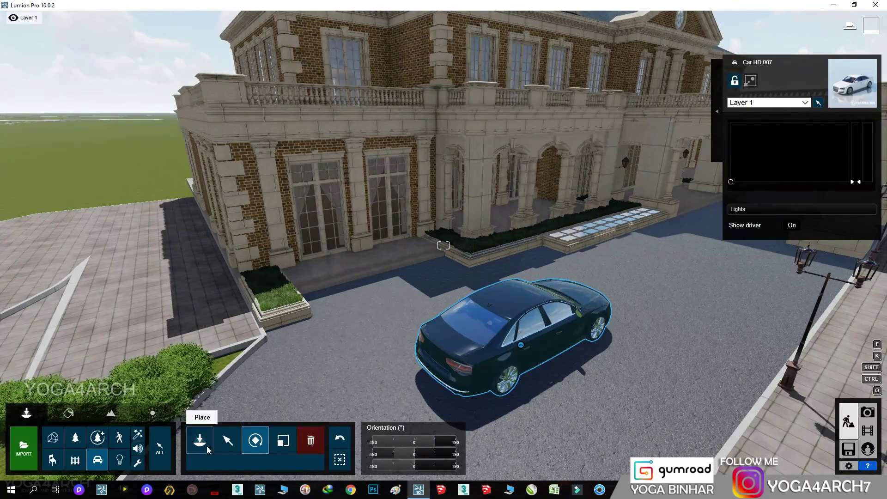
Step: Refresh Photo 1's preview to check the car, then return to Build mode
left_click(868, 411)
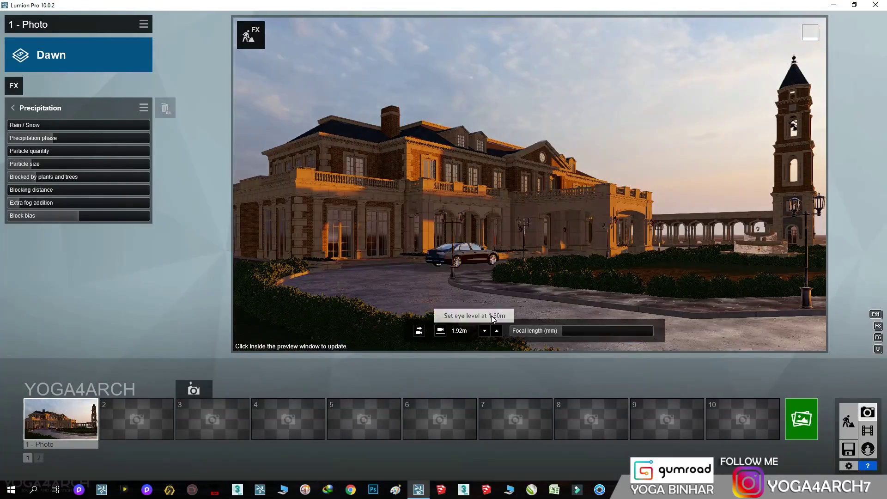
left_click(569, 301)
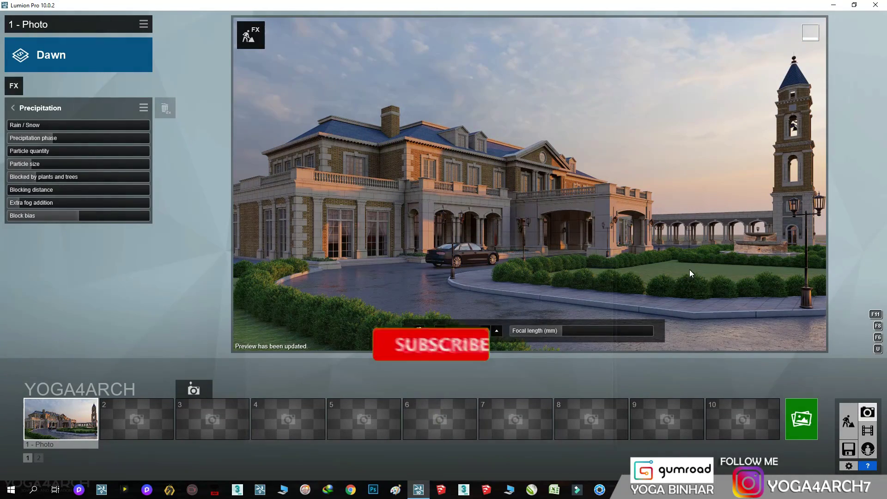
left_click(848, 421)
Step: Change the lawn near the driveway to Landscape 05 A grass and check it in Photo mode
left_click(81, 415)
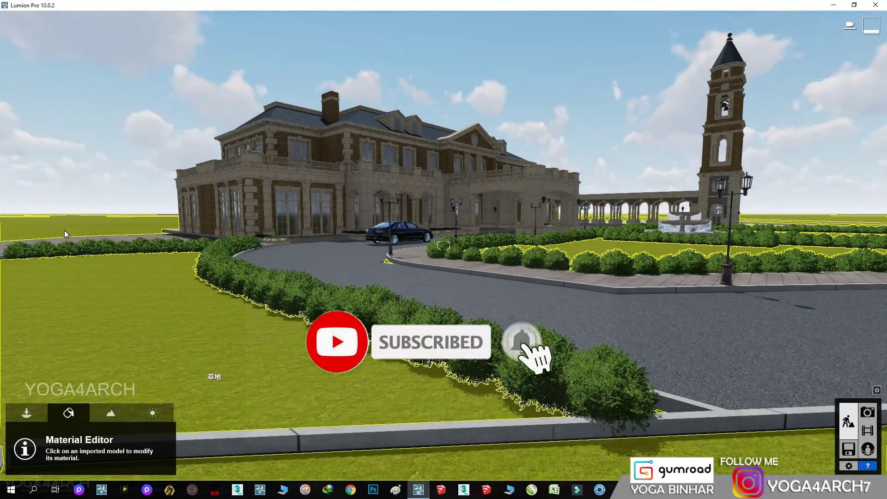
left_click(130, 158)
left_click(90, 172)
left_click(21, 170)
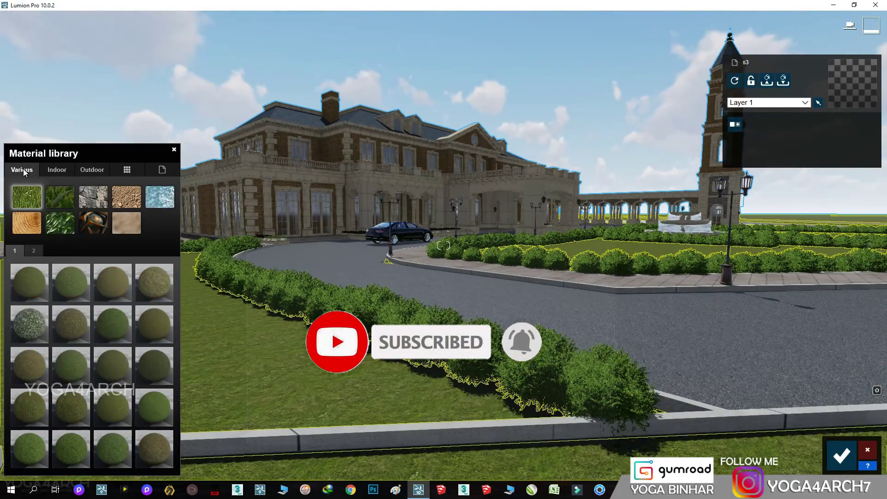
left_click(34, 250)
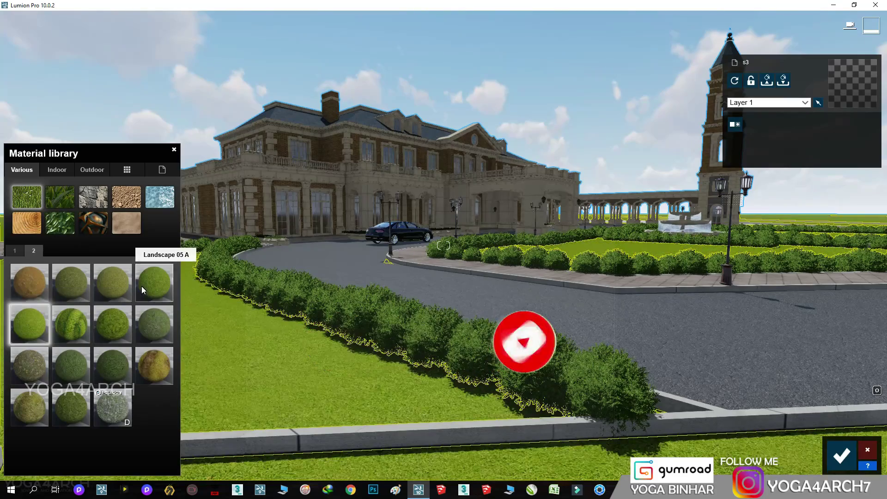
left_click(151, 284)
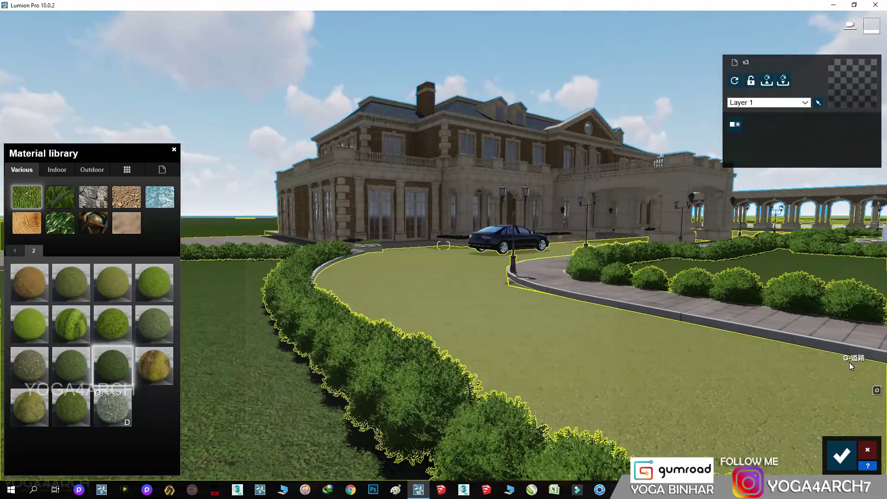
left_click(842, 456)
left_click(867, 413)
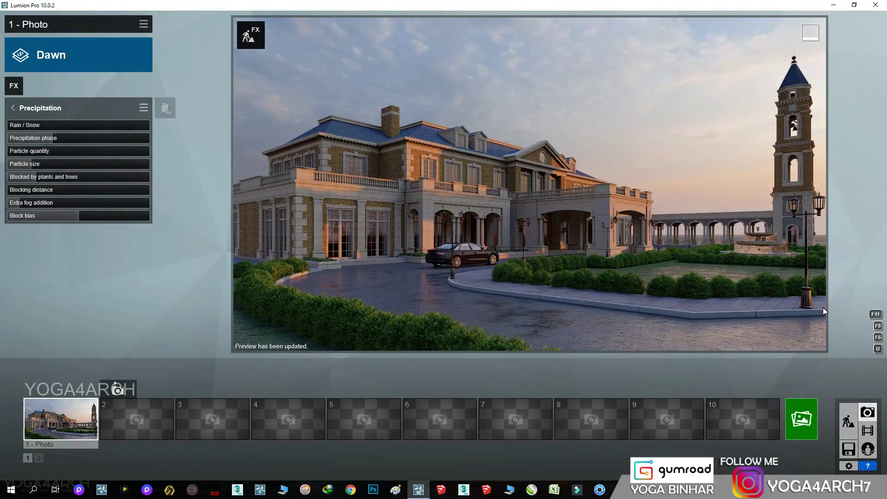
left_click(848, 422)
Step: Place a spruce 001 beside the right-hand planter and enlarge it
left_click(97, 437)
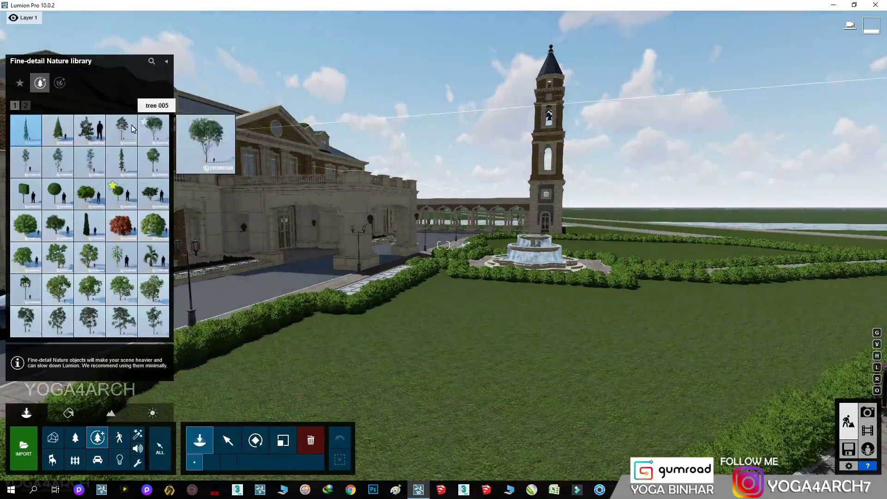
right_click_drag(464, 404, 403, 277)
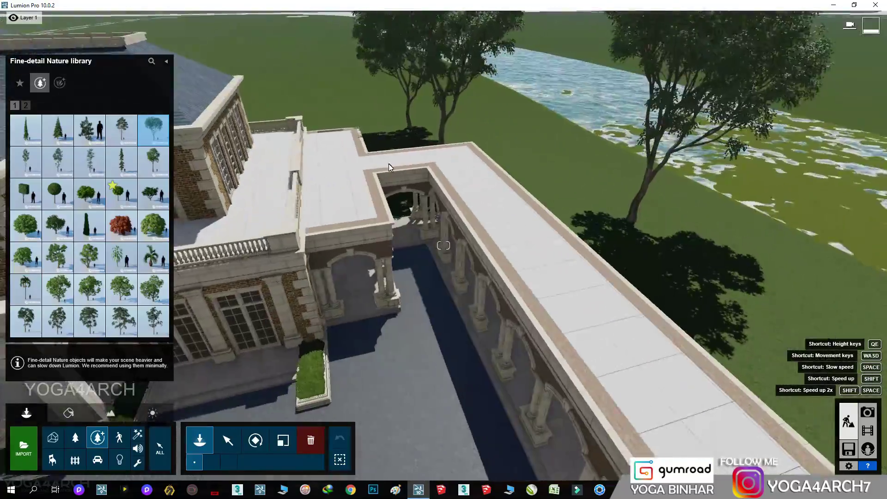
scroll(523, 181, "down", 5)
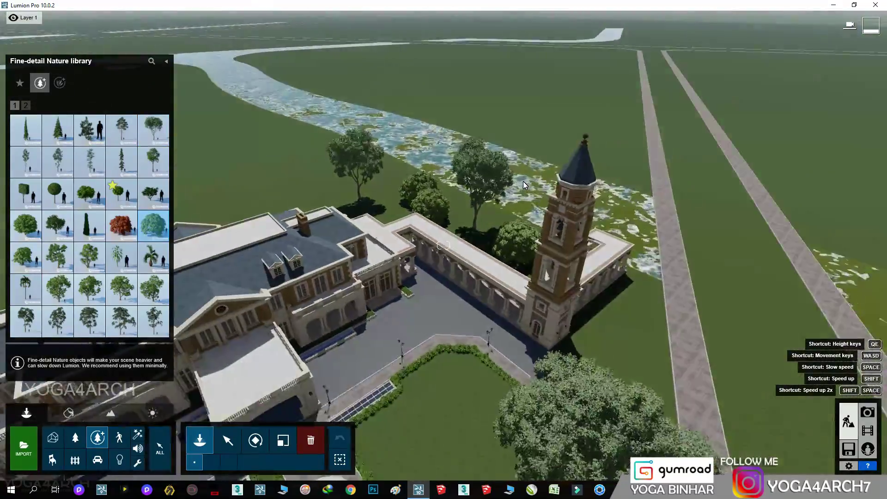
left_click(122, 130)
left_click(37, 137)
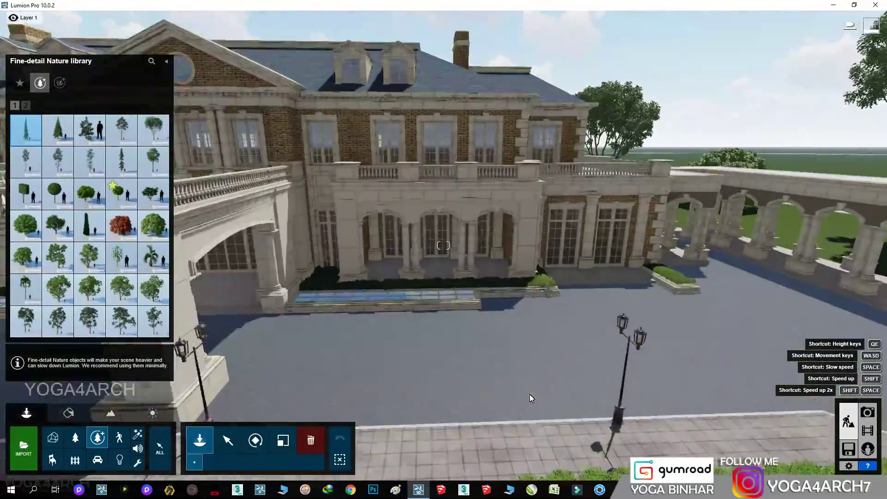
left_click(707, 282)
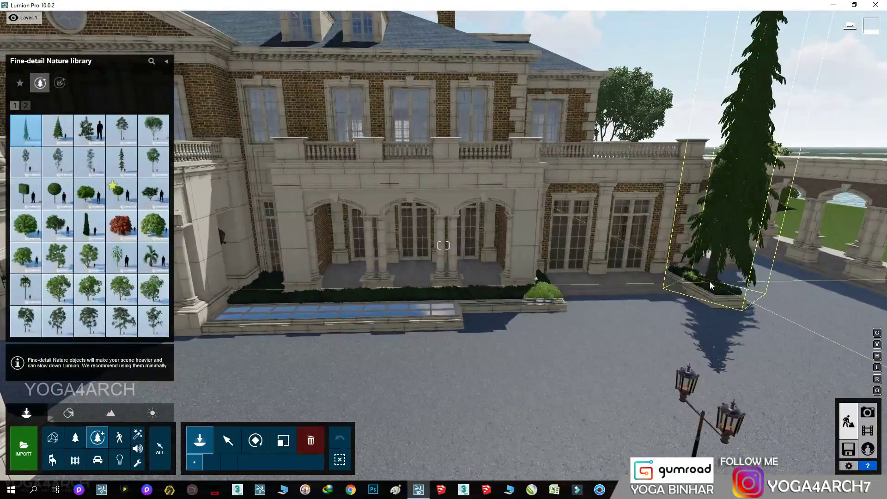
key("l")
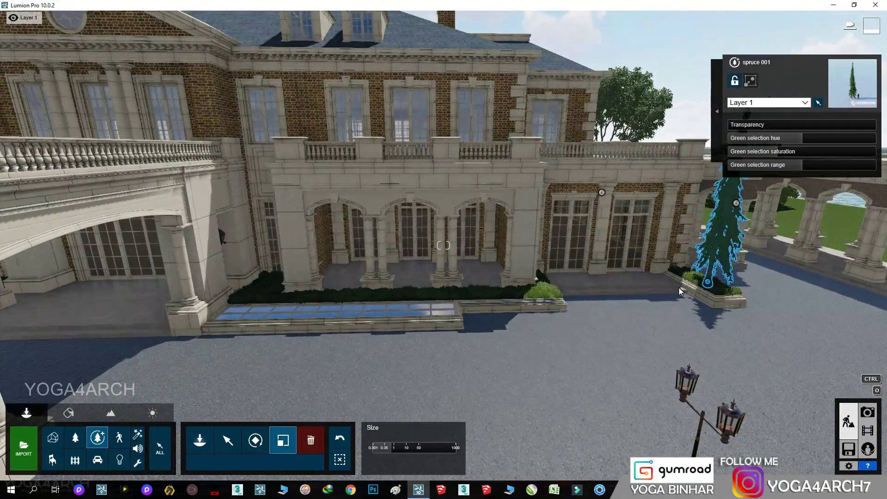
left_click_drag(700, 292, 302, 303)
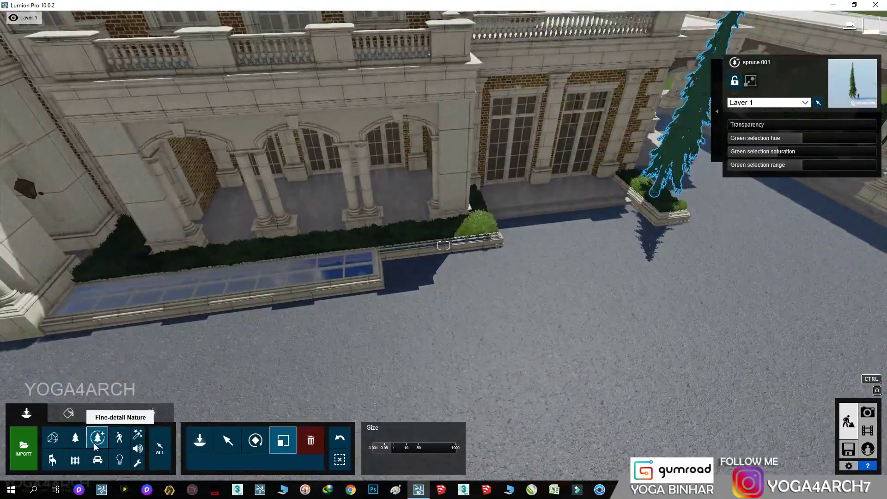
Step: Add two more spruces in front of the arcade and along the facade
left_click(95, 445)
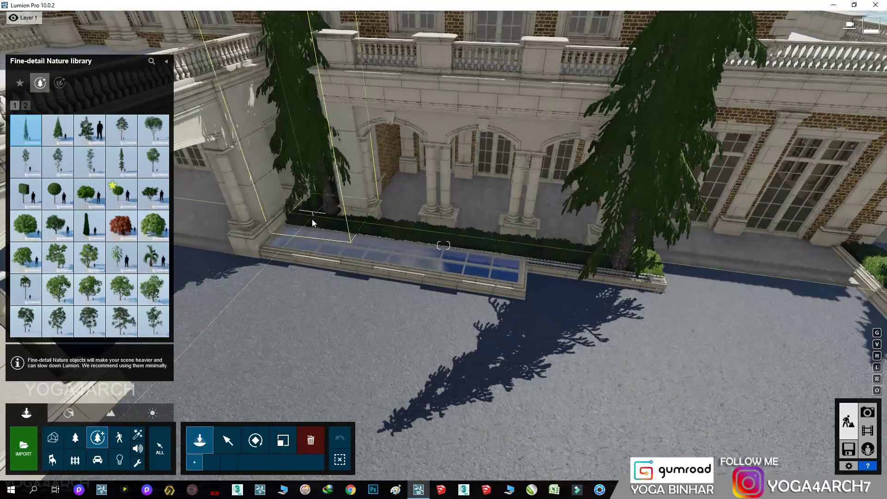
left_click(311, 219)
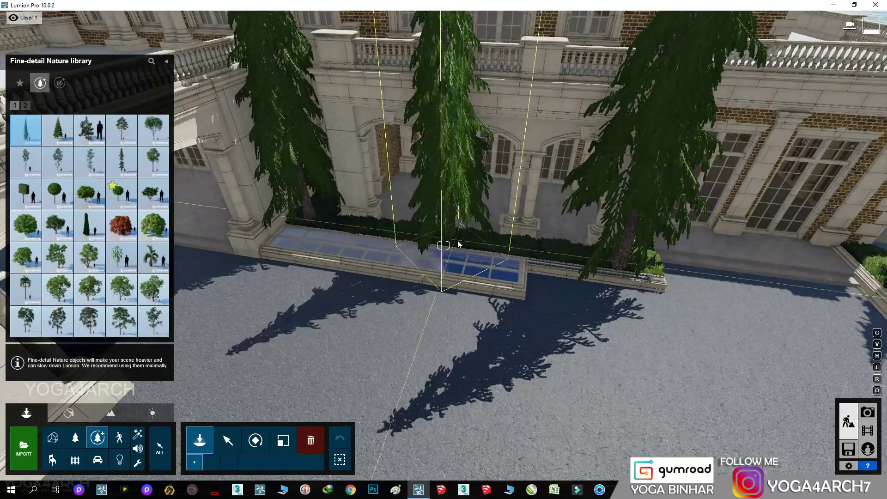
left_click(448, 240)
left_click(283, 439)
scroll(606, 277, "down", 3)
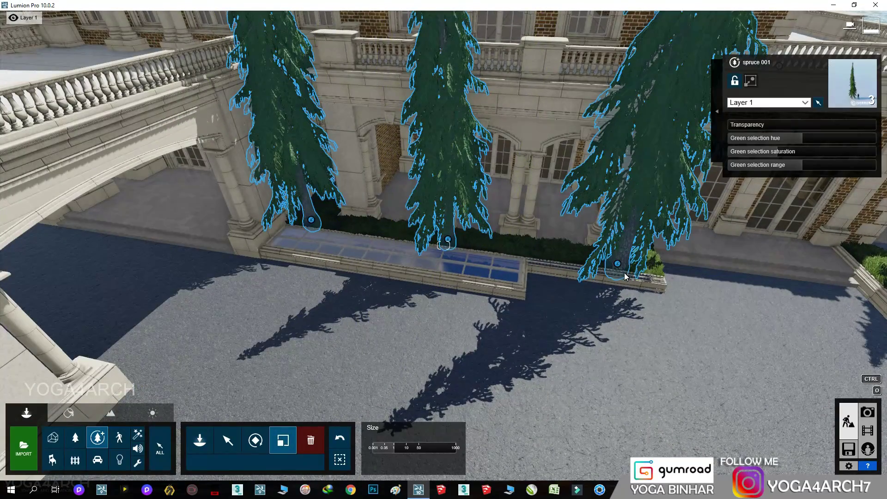
right_click_drag(606, 279, 335, 484)
scroll(487, 301, "down", 3)
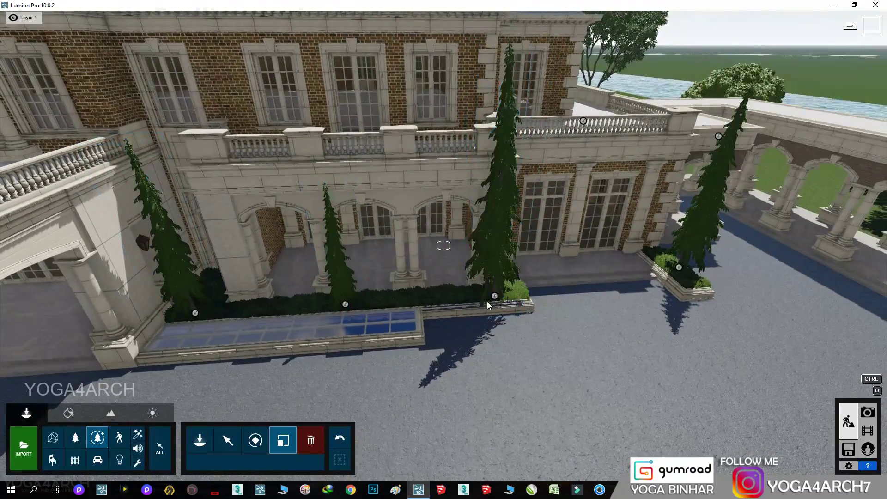
key("q")
scroll(386, 351, "up", 3)
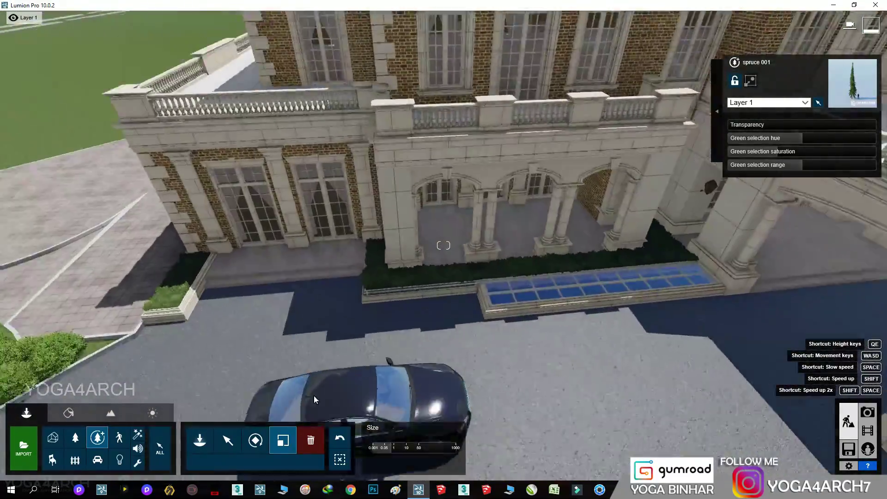
Step: Place a spruce in the left planter and shrink it to a slim tree
left_click(199, 440)
scroll(314, 268, "up", 3)
left_click(240, 265)
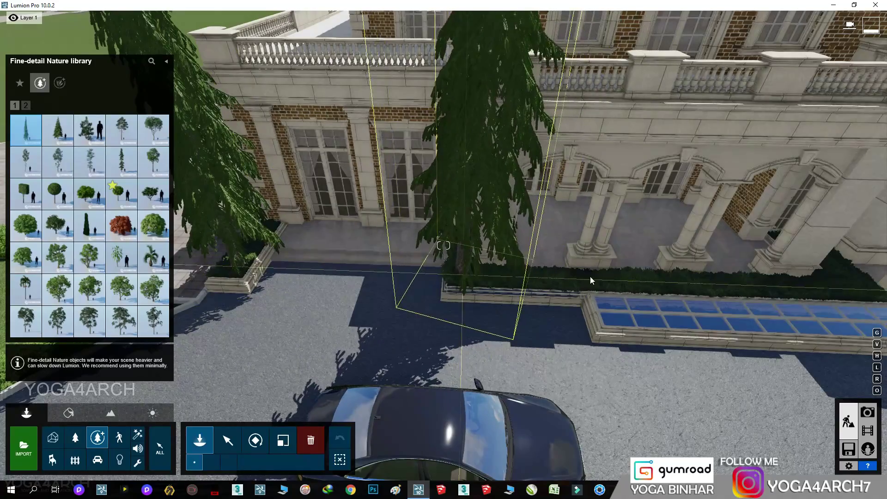
left_click(589, 276)
scroll(578, 299, "down", 3)
left_click_drag(616, 276, 610, 290)
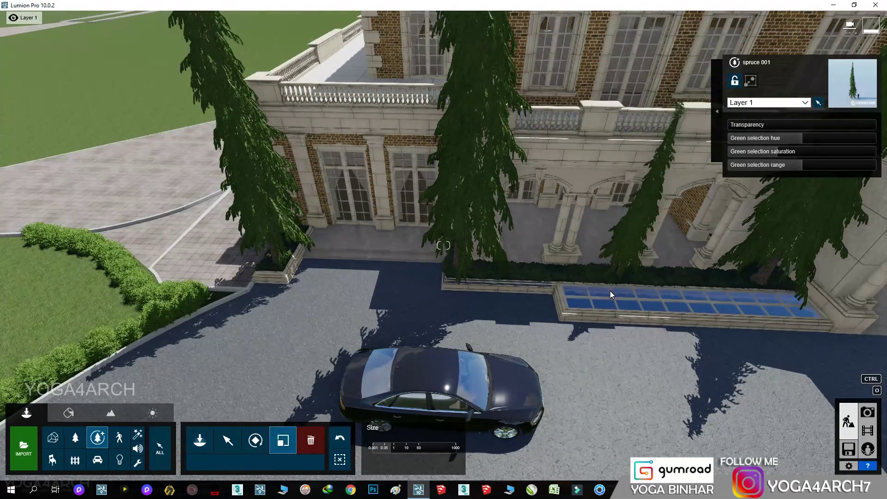
left_click_drag(462, 284, 463, 301)
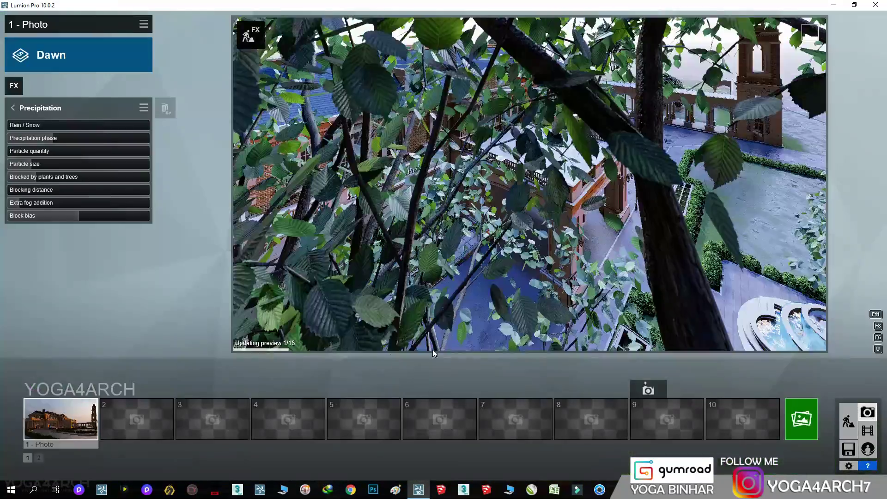
Step: Restore Photo 1's saved camera, then orbit around the estate in Build mode
left_click(66, 412)
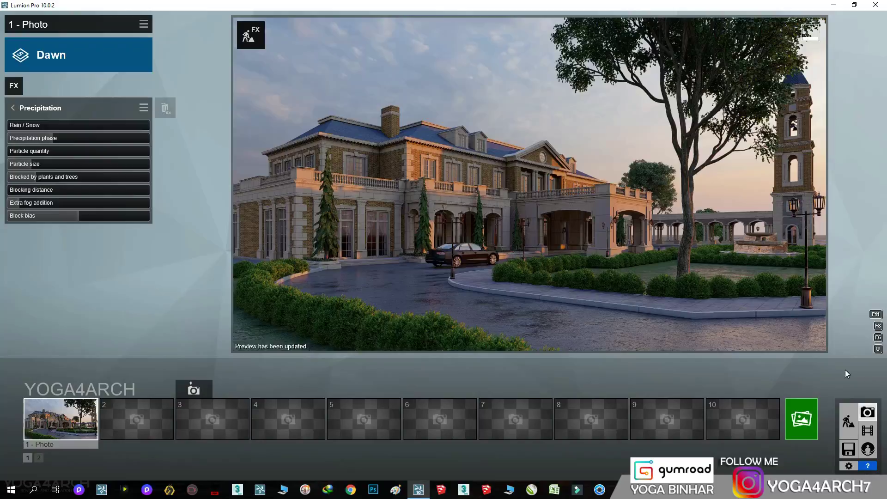
left_click(848, 421)
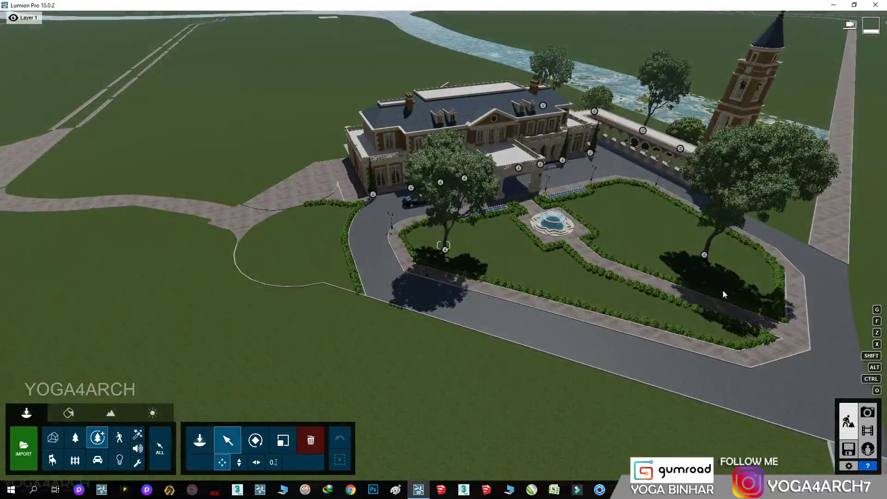
left_click(704, 254)
right_click_drag(704, 255, 416, 226)
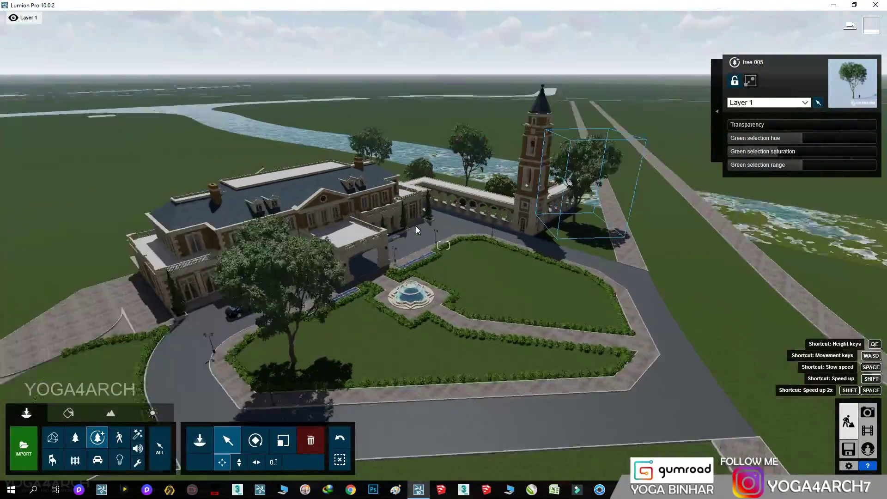
Step: Plant a large fine-detail broadleaf tree left of the house and check it in Photo mode
left_click(97, 437)
left_click(89, 289)
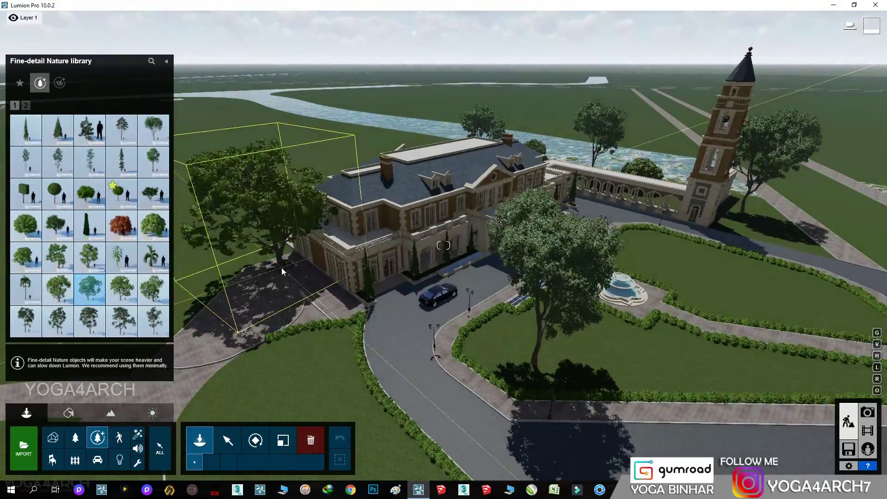
left_click(270, 238)
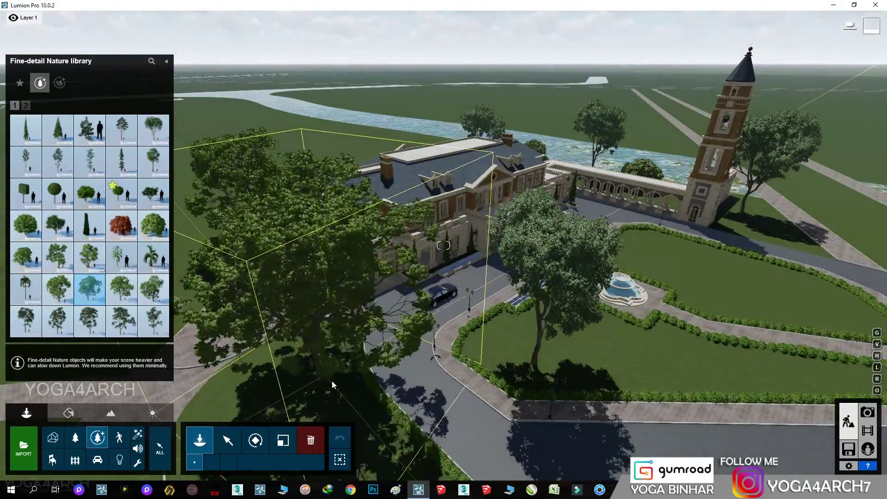
right_click_drag(404, 303, 587, 321)
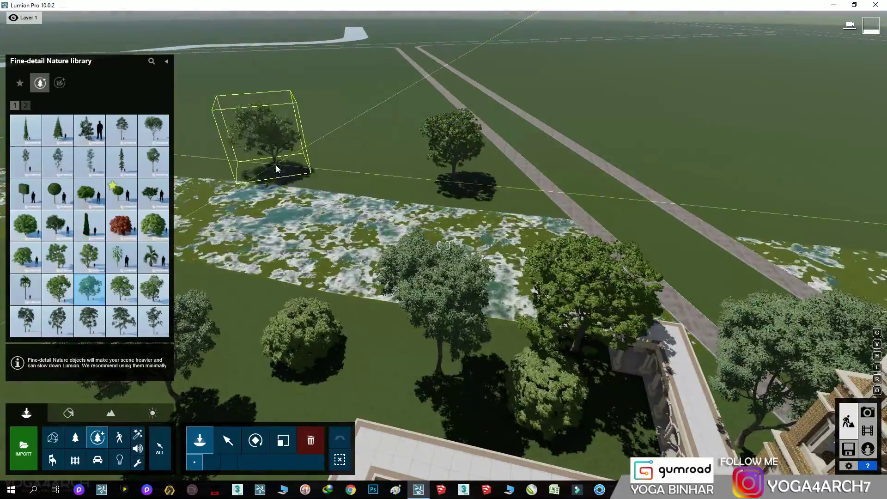
mouse_move(276, 164)
right_mouse_down()
mouse_move(580, 292)
mouse_move(461, 186)
right_mouse_up()
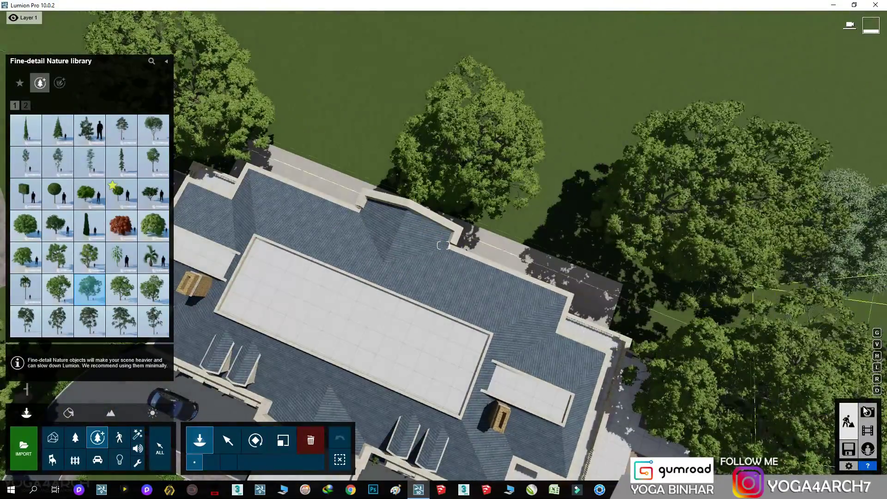
left_click(865, 410)
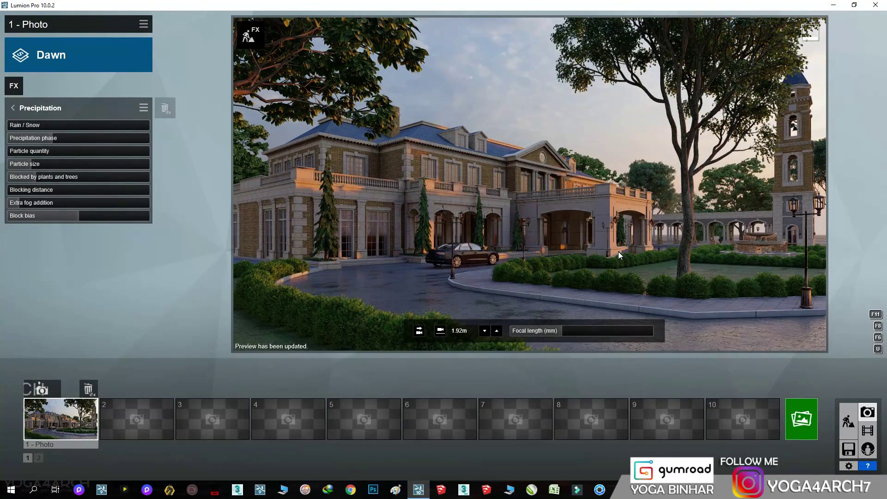
Step: Mass-paint conifer clusters left of the road using the Nature trees
mouse_move(750, 348)
left_click(848, 421)
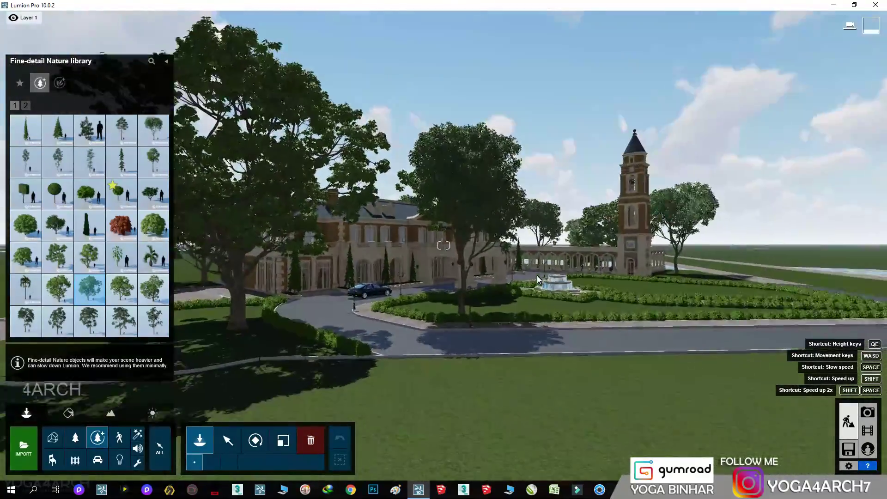
key("w")
right_click_drag(537, 276, 572, 278)
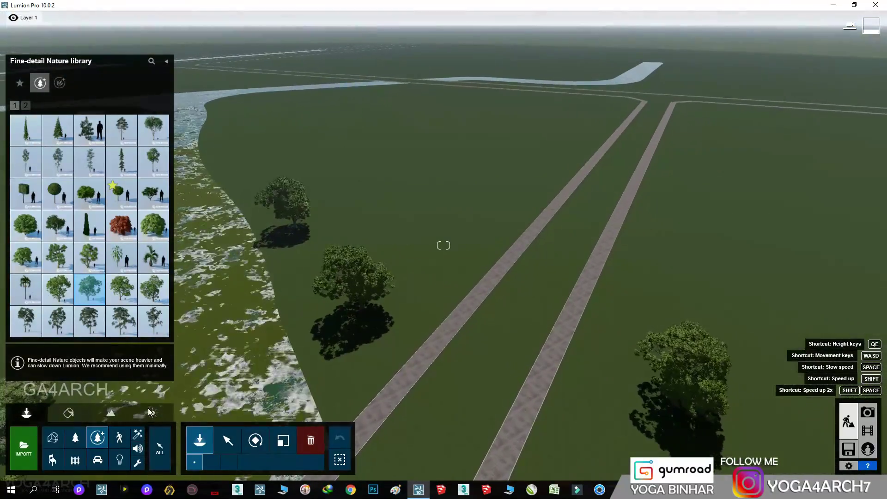
left_click(75, 437)
left_click(59, 82)
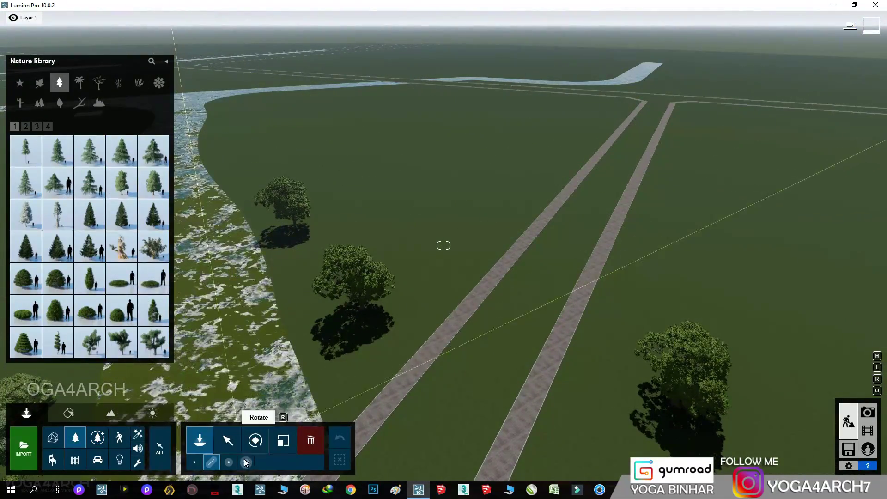
left_click(229, 462)
left_click(27, 126)
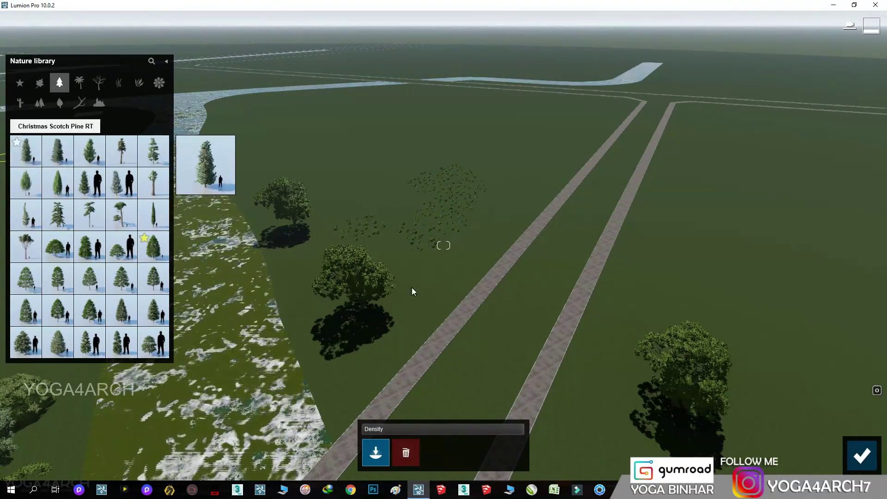
left_click_drag(413, 290, 408, 265)
Step: Paint conifer rows right of the roads, at the lower right and in the upper middle field
left_click(656, 245)
left_click_drag(730, 287, 816, 177)
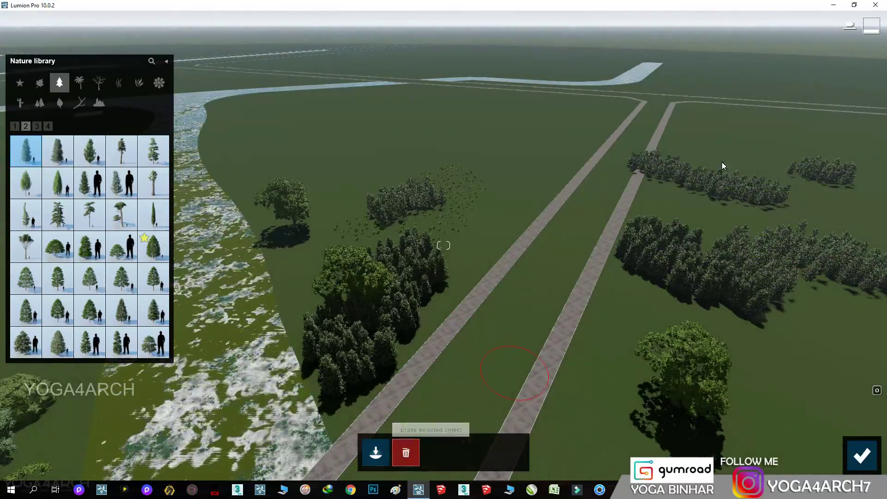
left_click(644, 164)
left_click(376, 453)
left_click_drag(670, 425, 739, 351)
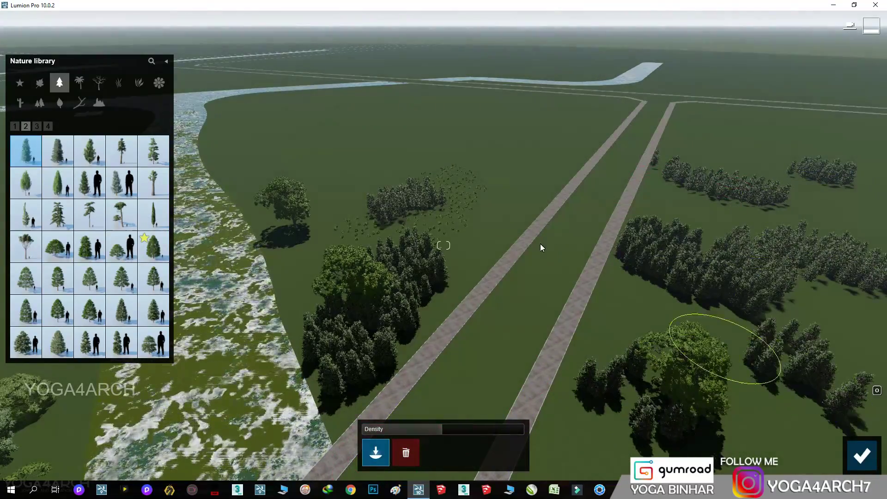
left_click(319, 145)
left_click(475, 173)
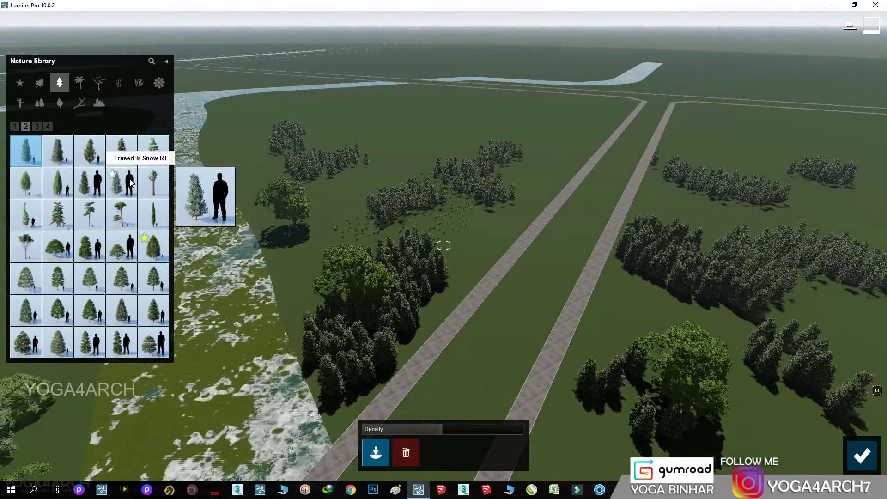
Step: Paint sparse pines at 0.2 density left of the road and in the lower middle
left_click(57, 215)
left_click(297, 249)
left_click(396, 395)
left_click(391, 429)
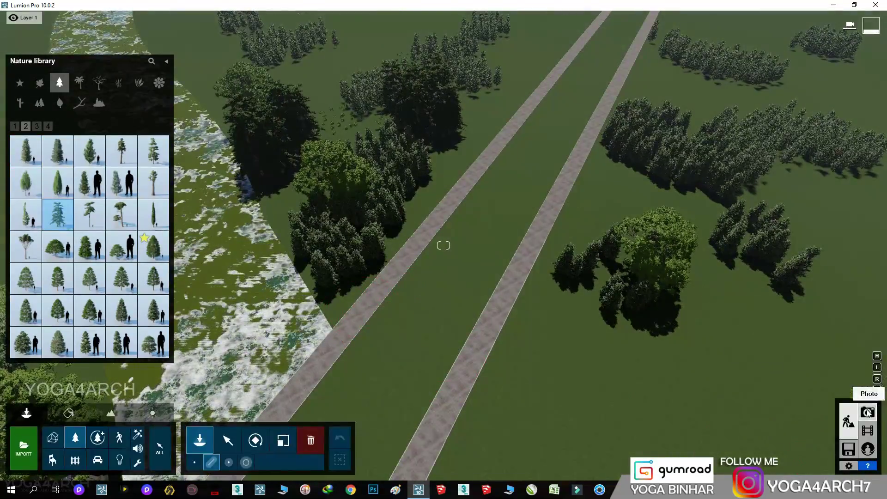
left_click(868, 412)
left_click(65, 415)
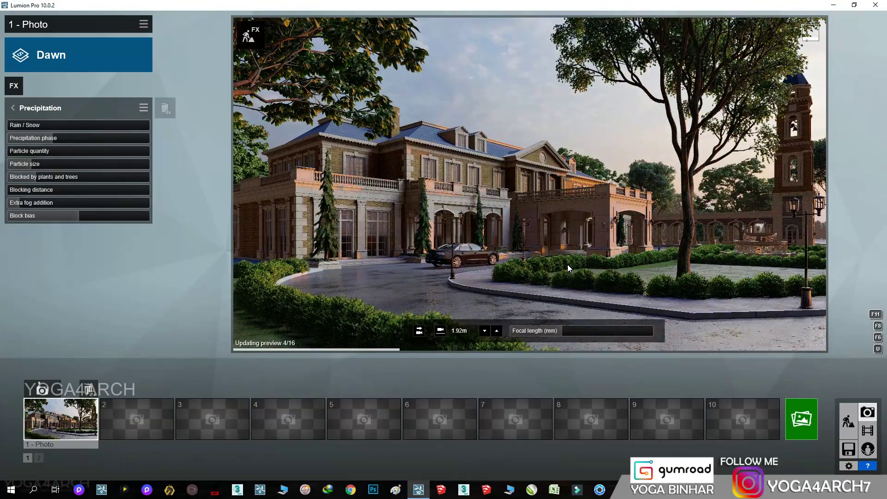
right_click_drag(564, 238, 560, 232)
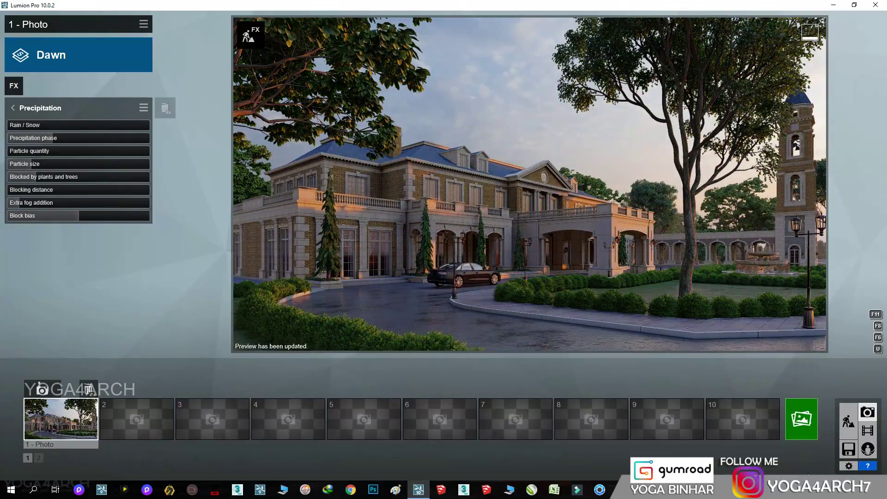
left_click(850, 433)
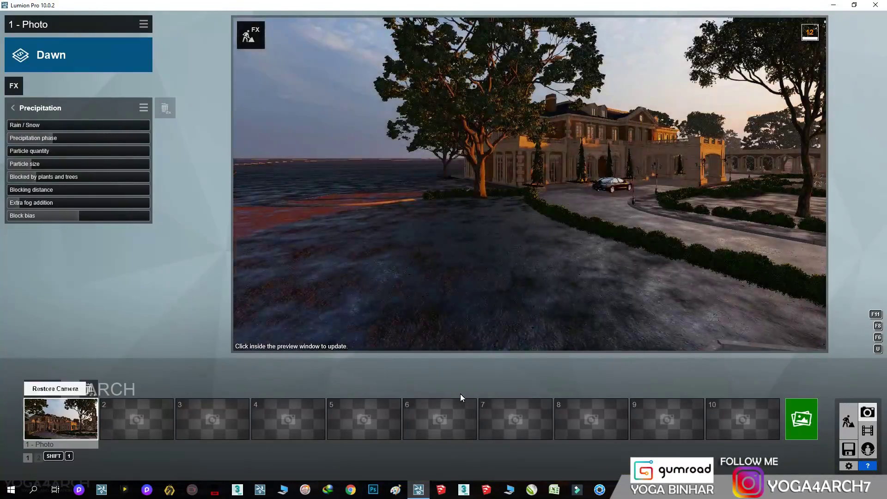
left_click(60, 419)
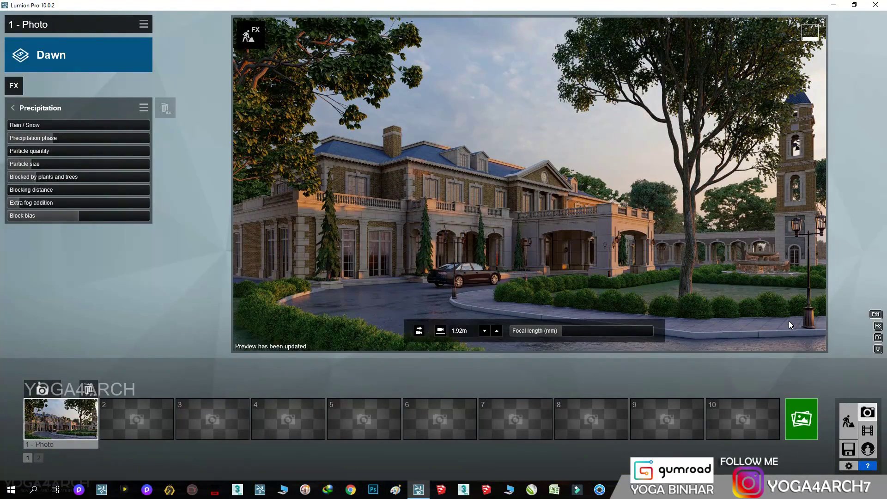
mouse_move(742, 418)
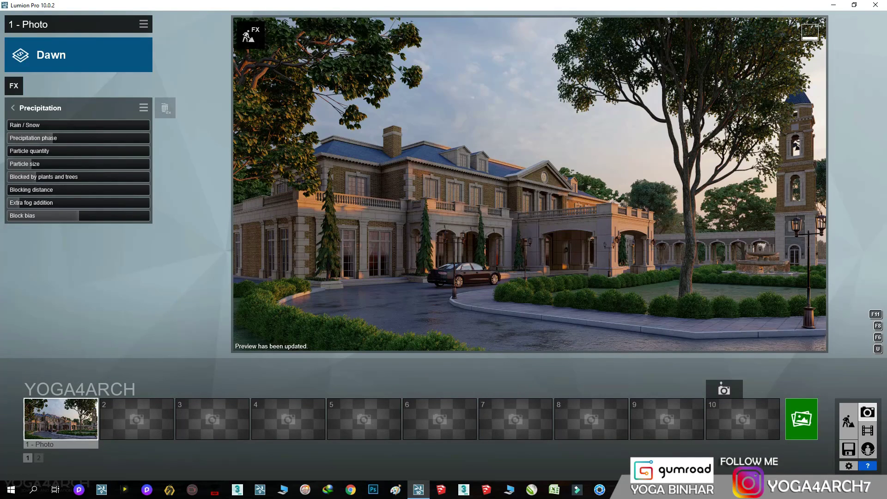
Step: Add a Real Skies effect to Photo 1 and try a -104.0° heading
left_click(49, 85)
left_click(265, 124)
left_click(253, 162)
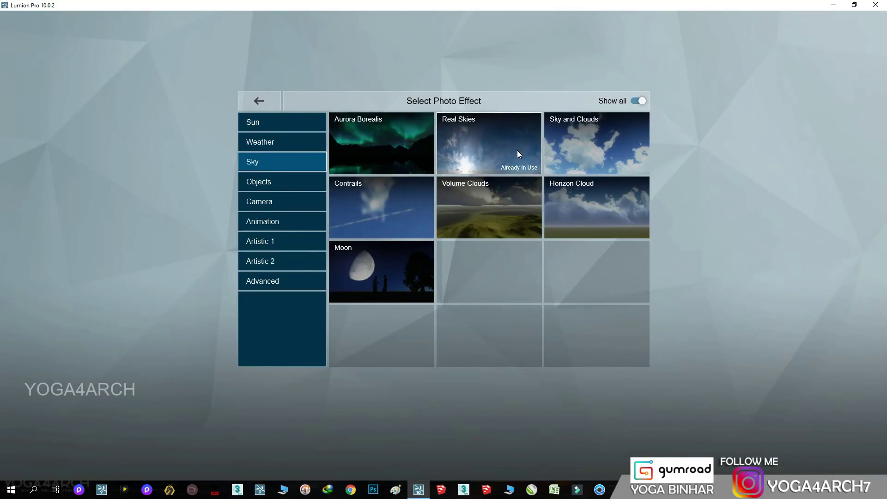
left_click(517, 150)
left_click_drag(101, 162, 46, 160)
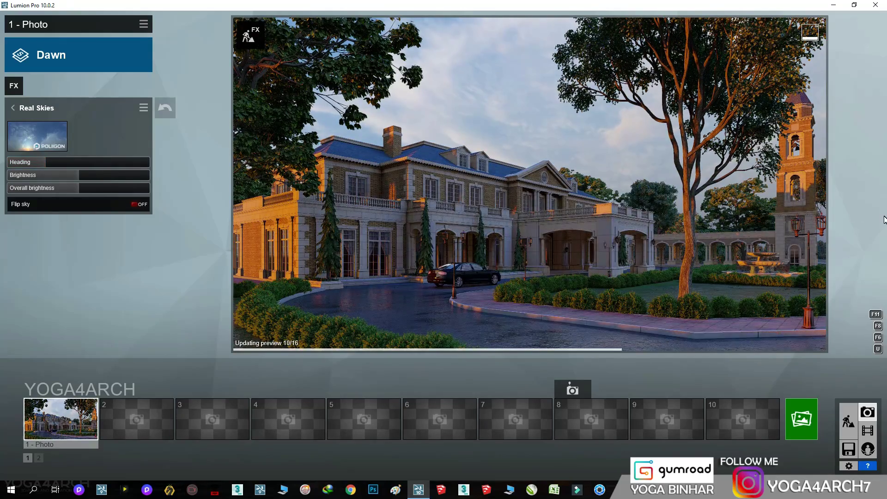
left_click(38, 162)
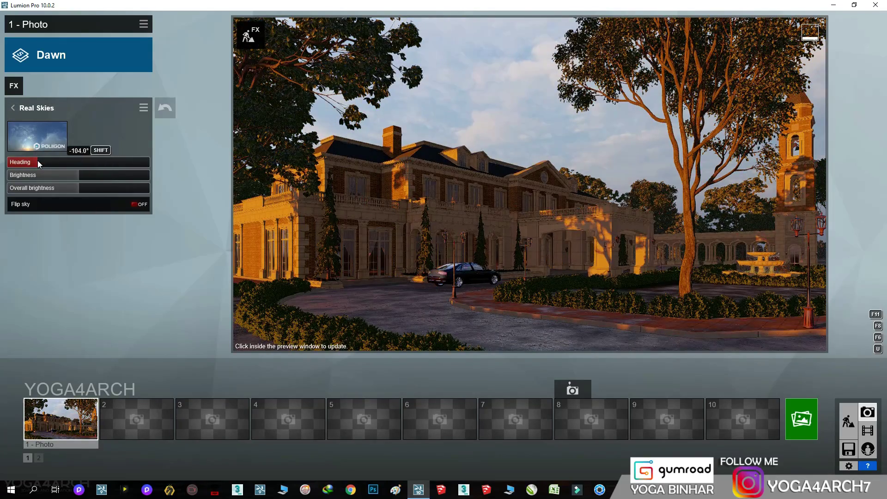
left_click(566, 196)
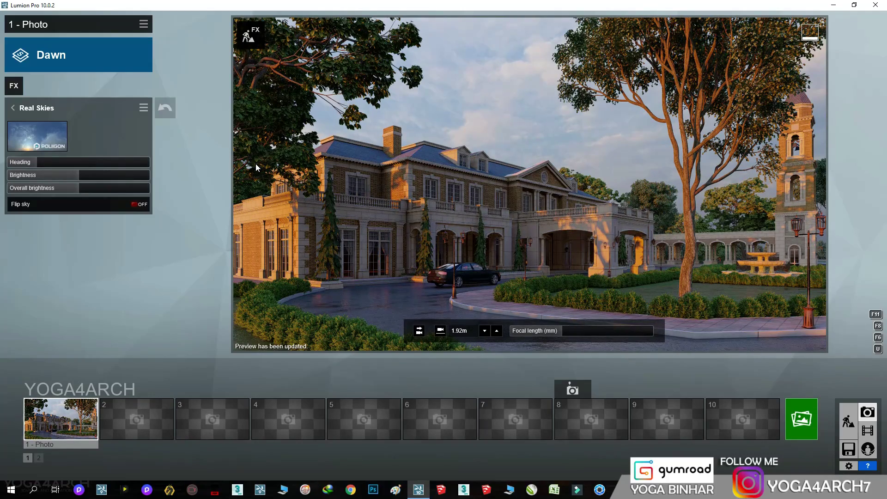
Step: Swing the sky heading to about 99.4° and refresh the preview
left_click_drag(57, 162, 25, 162)
left_click(645, 218)
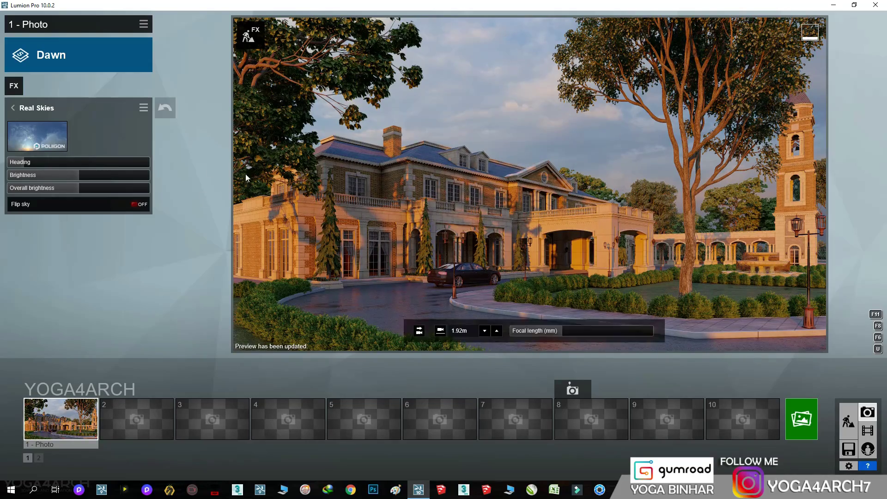
left_click_drag(93, 162, 118, 165)
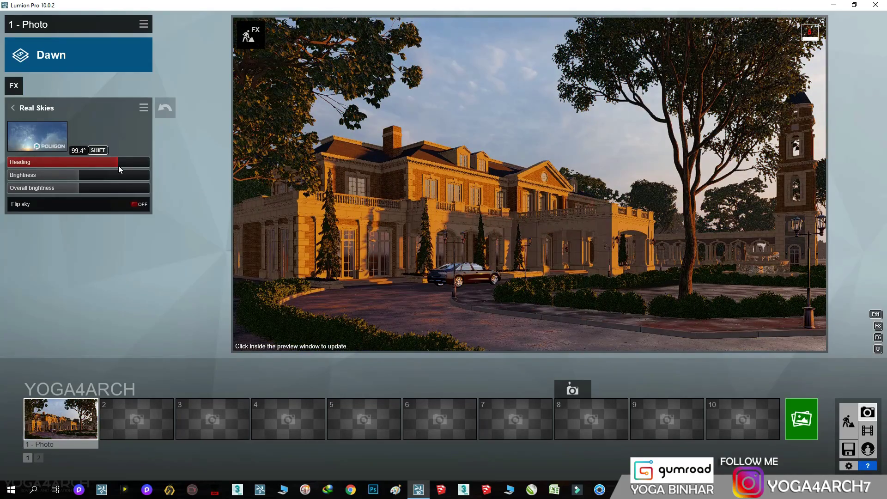
left_click(604, 211)
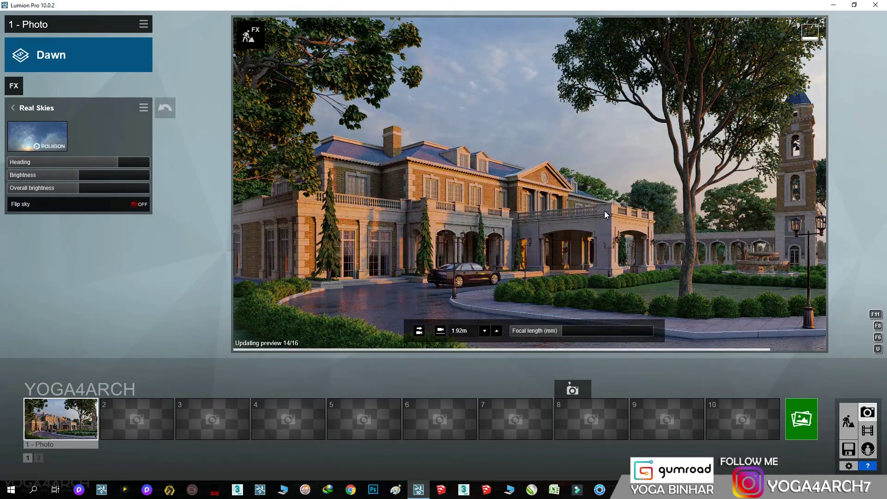
left_click_drag(119, 162, 107, 162)
Step: Apply a sunset real sky, then switch to a different sunset sky
left_click(61, 128)
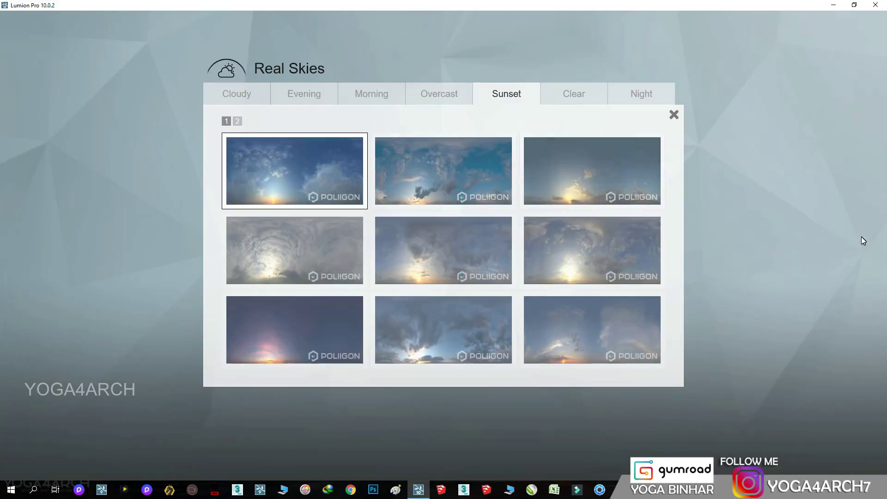
left_click(600, 316)
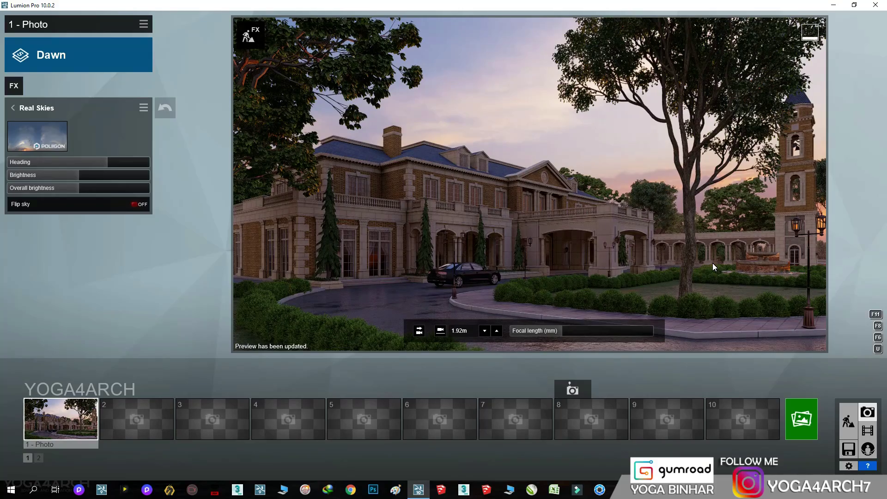
left_click(42, 130)
left_click(464, 253)
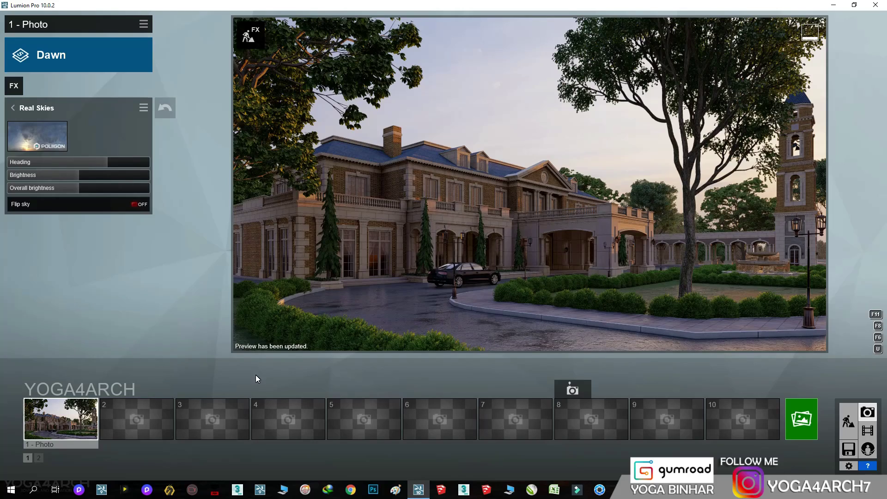
Step: Rotate the sky heading to 100.5°, swap in another sky image, and return to Build
left_click_drag(99, 162, 118, 161)
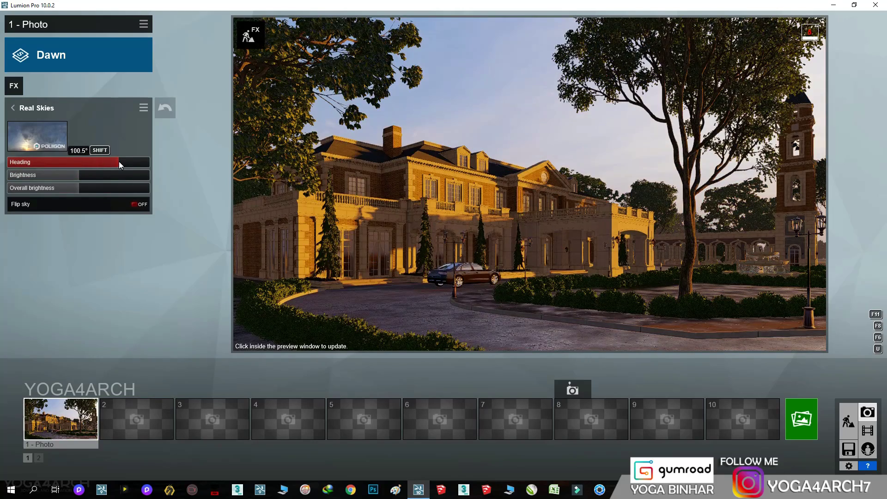
left_click(560, 228)
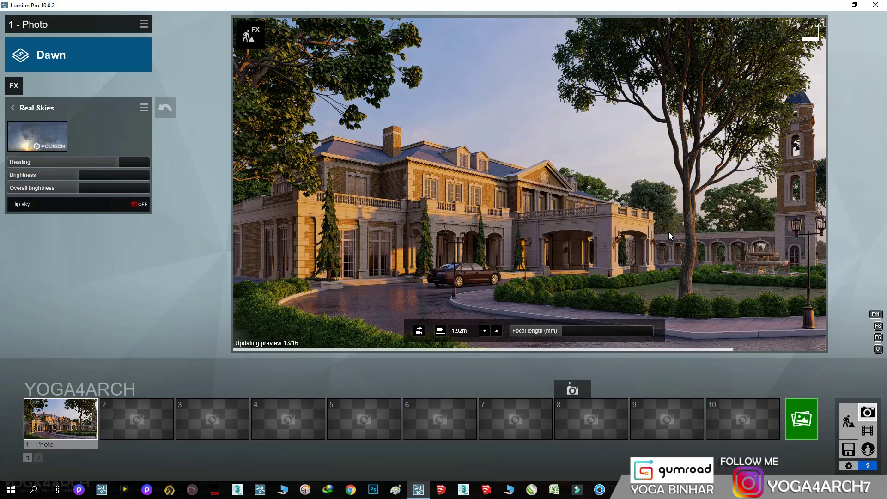
left_click(37, 136)
left_click(333, 222)
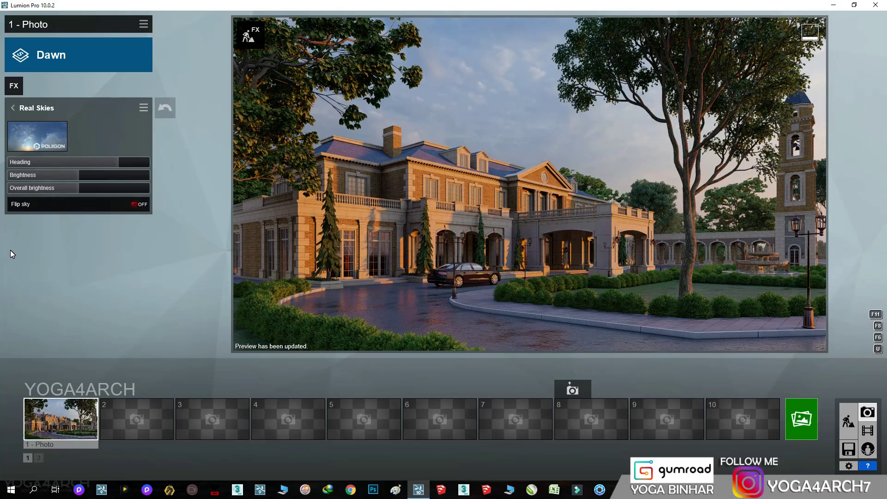
left_click(848, 420)
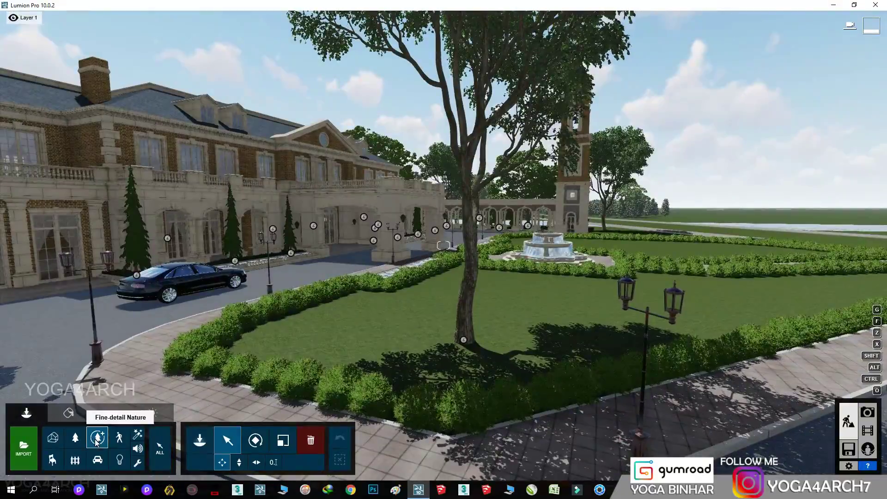
Step: Plant several fine-detail bushes on the lawns around the fountain
left_click(97, 437)
left_click(60, 83)
left_click(90, 130)
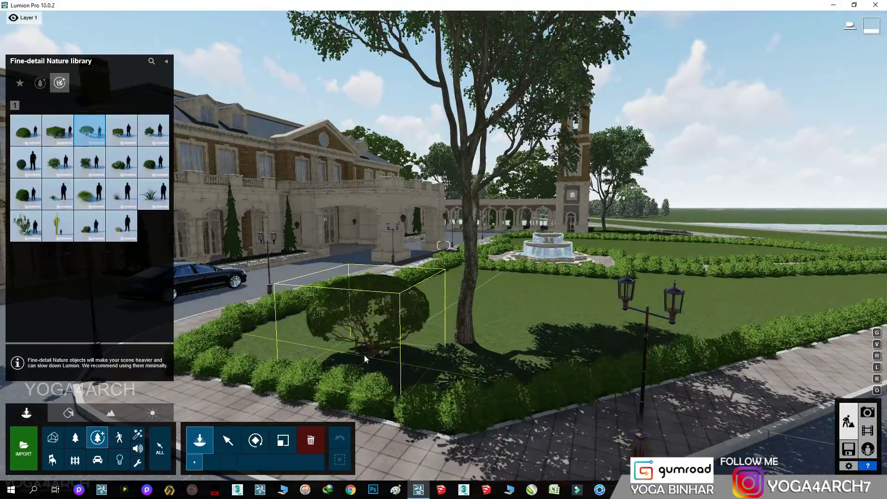
left_click(354, 344)
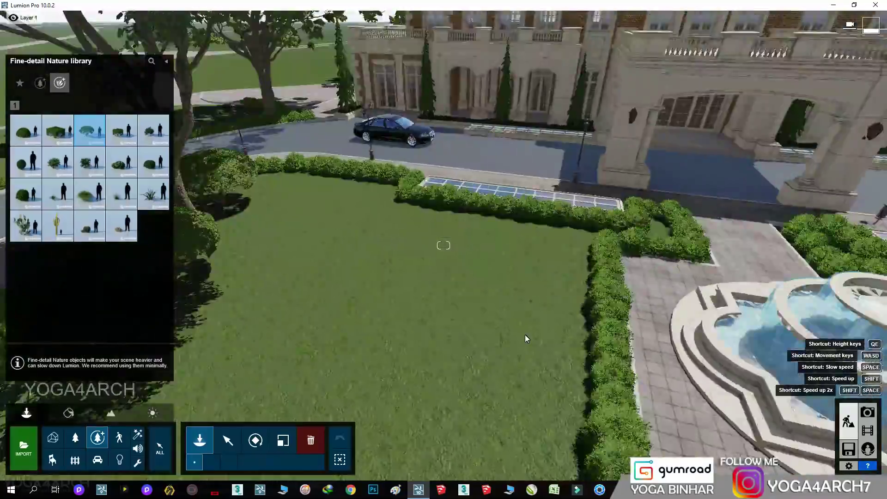
right_click_drag(527, 344, 563, 311)
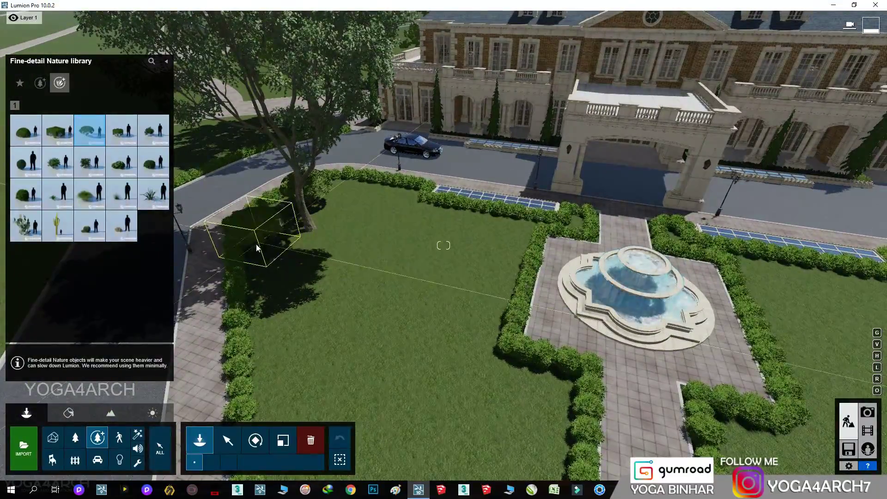
left_click(26, 130)
left_click(372, 237)
left_click(90, 130)
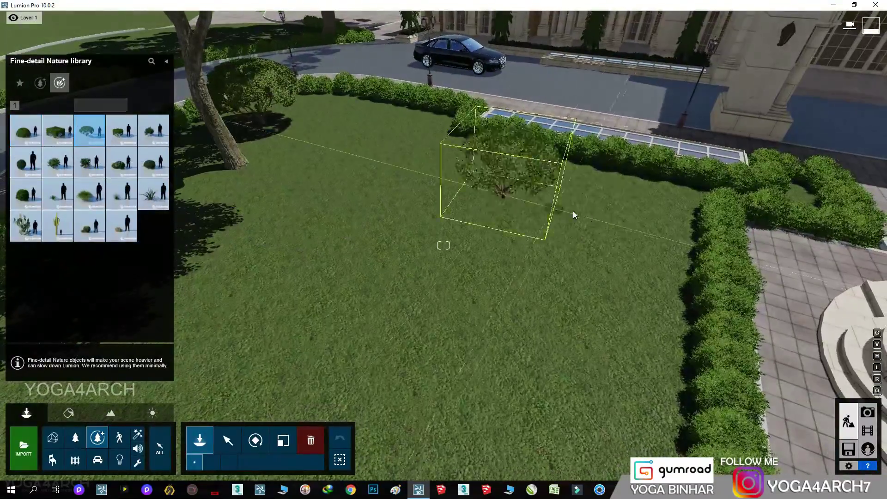
mouse_move(596, 194)
right_mouse_down()
mouse_move(542, 286)
mouse_move(456, 249)
mouse_move(375, 240)
right_mouse_up()
scroll(542, 283, "down", 3)
scroll(621, 255, "down", 2)
scroll(678, 245, "up", 3)
scroll(705, 220, "up", 2)
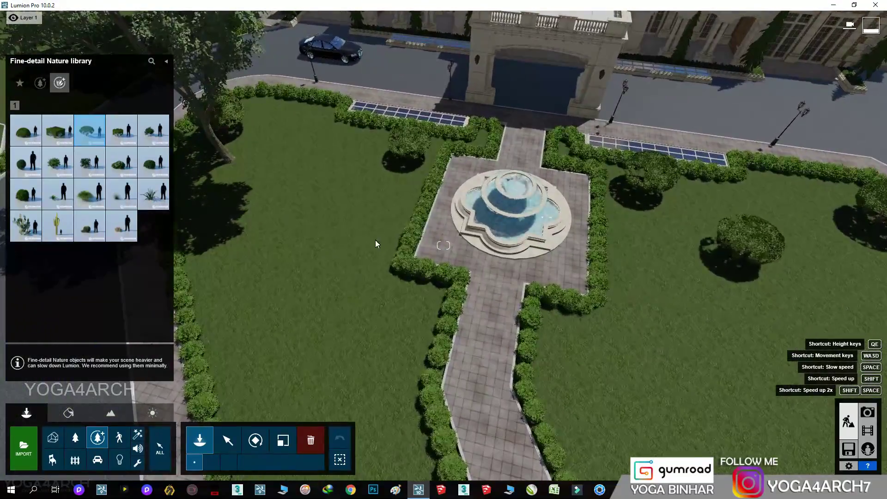
right_click_drag(482, 301, 633, 180)
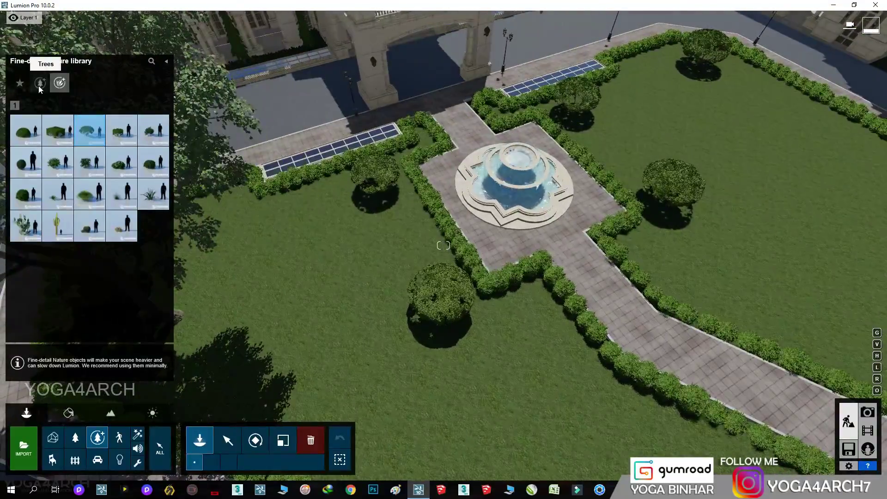
Step: Plant a round topiary tree from fine-detail Trees on the lawn
left_click(40, 82)
left_click(57, 194)
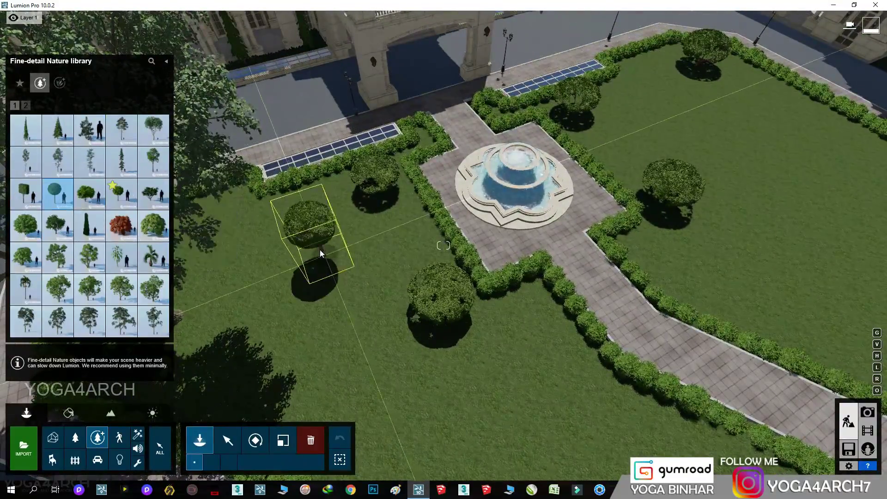
scroll(317, 247, "down", 5)
right_click_drag(317, 246, 348, 143)
left_click(292, 215)
scroll(291, 215, "up", 5)
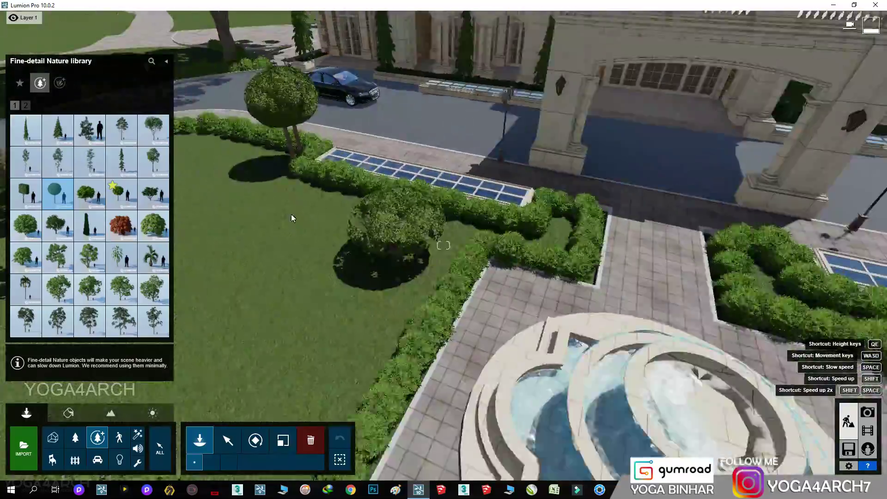
right_click_drag(291, 214, 655, 252)
right_click_drag(635, 301, 406, 271)
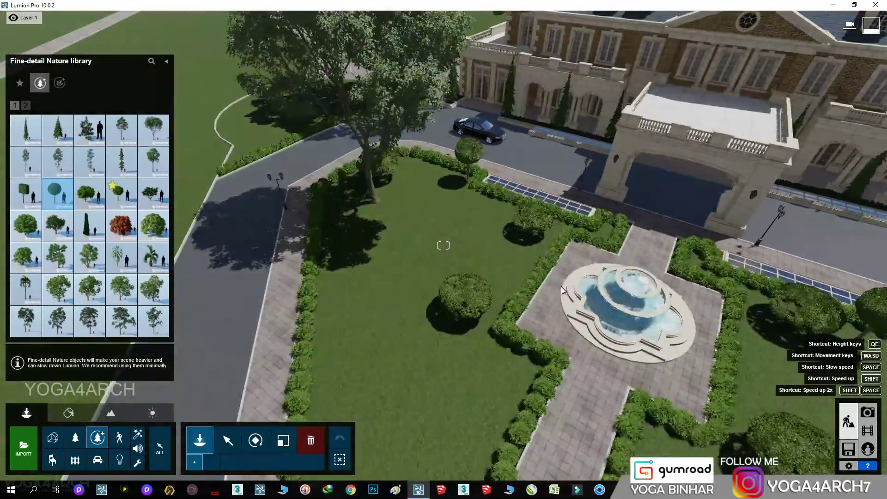
Step: Place a European bladdernut 001 tree beside the fountain and return to the photo view
left_click(26, 225)
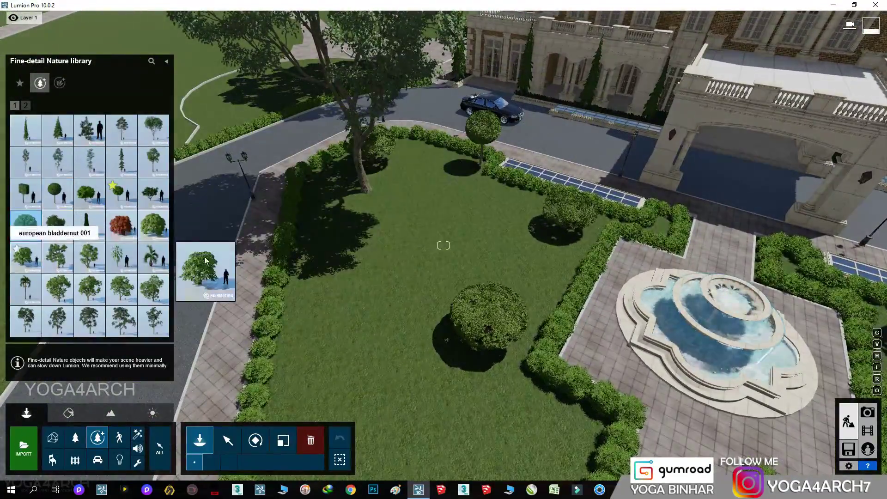
left_click(26, 257)
mouse_move(428, 234)
right_mouse_down()
mouse_move(793, 331)
mouse_move(620, 219)
right_mouse_up()
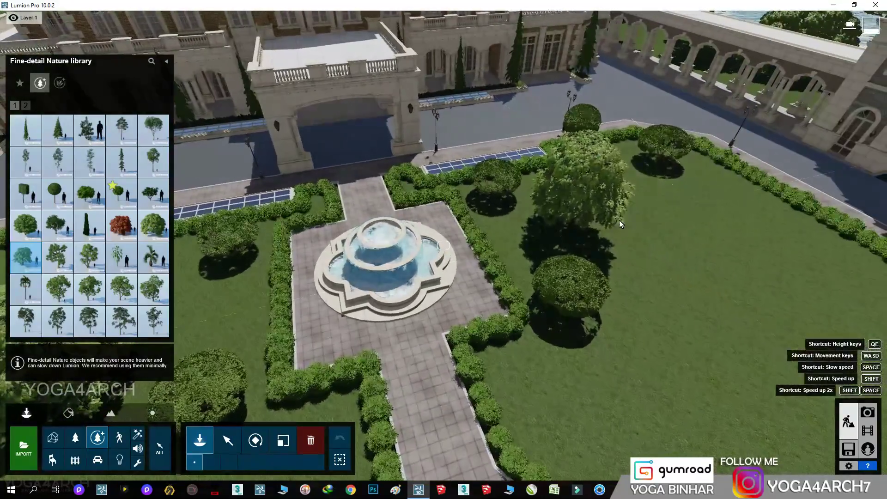
left_click(619, 224)
left_click(868, 412)
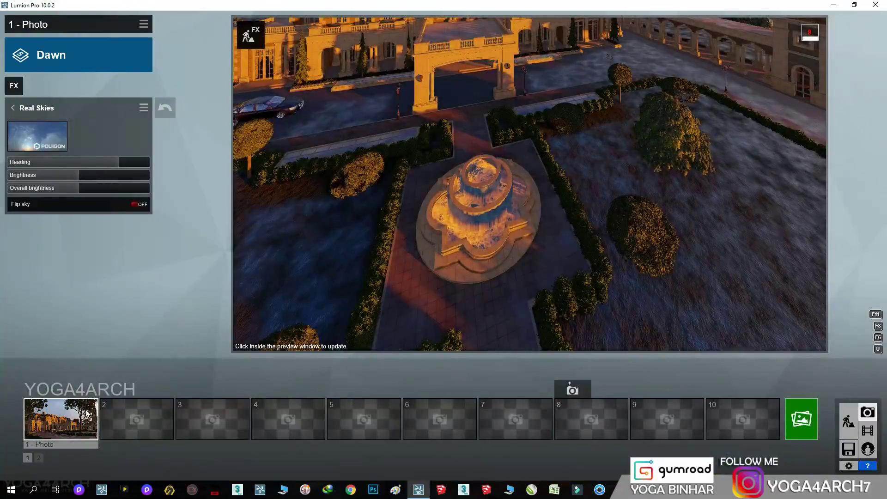
Step: Restore Photo 1's house-front camera, refresh its preview, and store it as Photo 1's camera
left_click(60, 418)
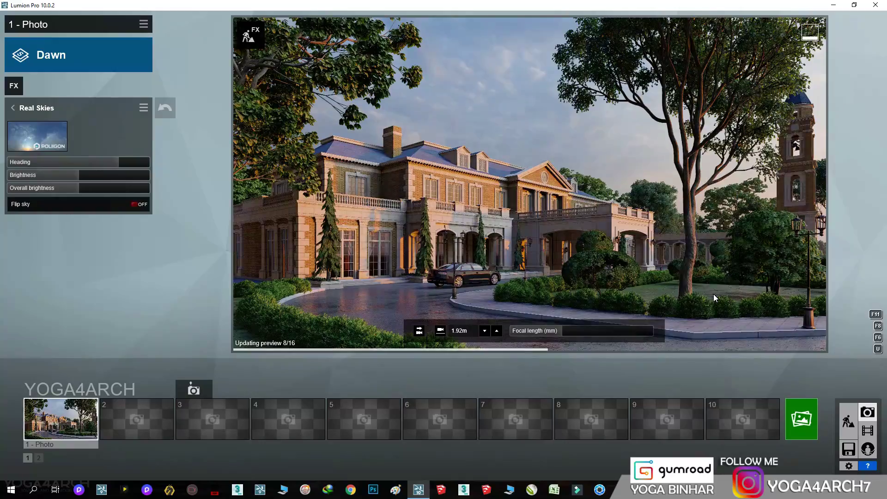
left_click(853, 418)
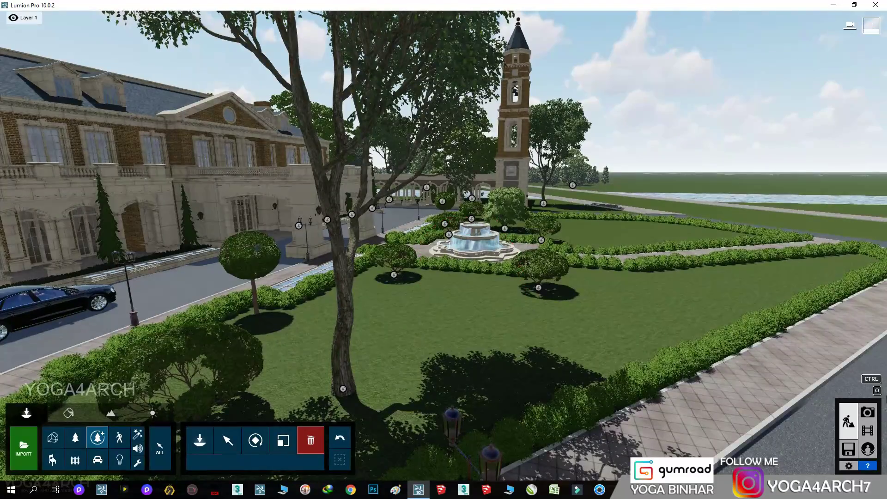
left_click(867, 412)
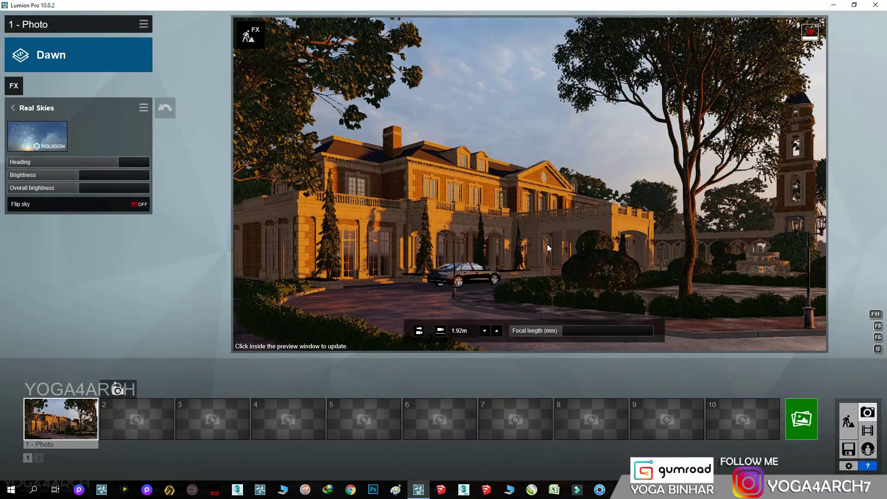
left_click(558, 244)
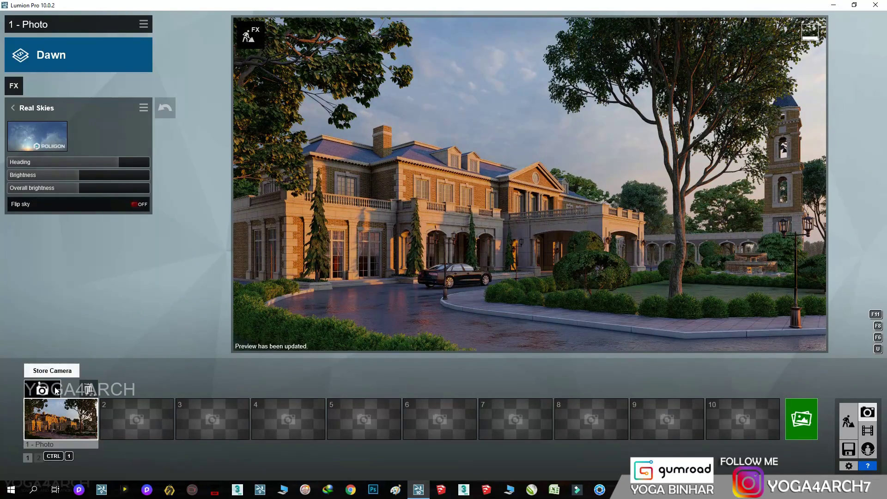
left_click(57, 390)
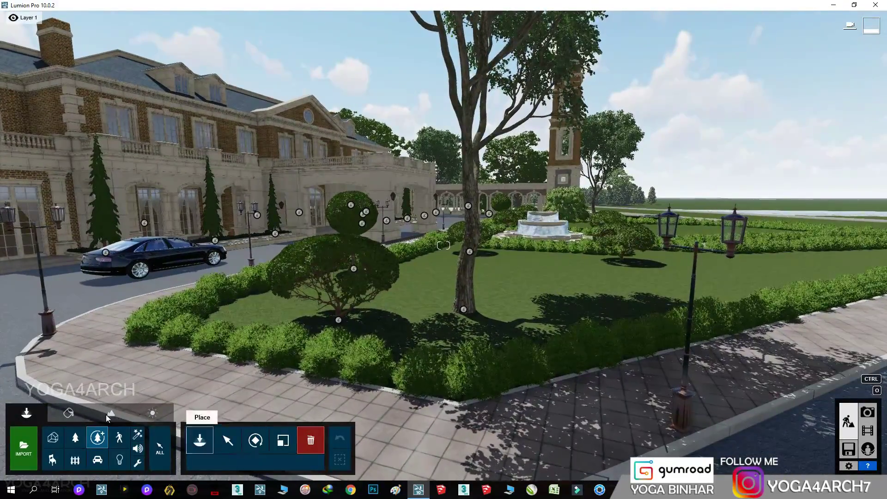
Step: Apply Bricks 018 1024 to the paving, then bring up the People and Animals library
left_click(78, 409)
left_click(152, 353)
left_click(83, 170)
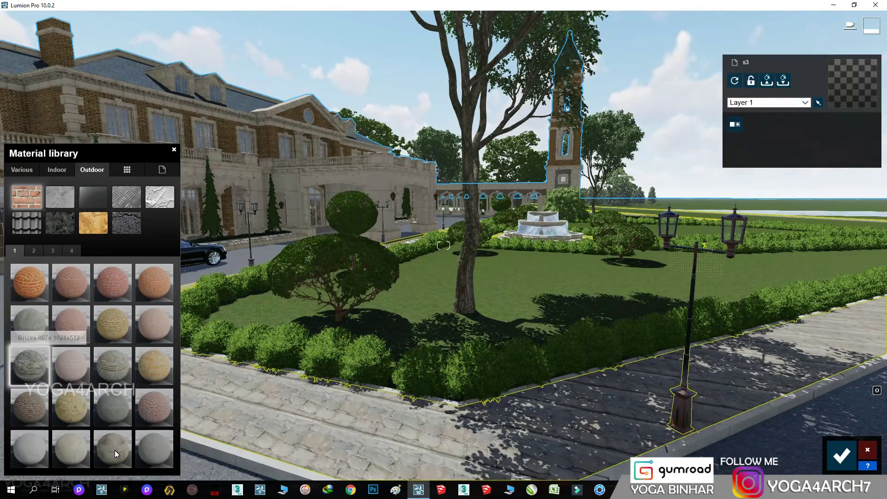
left_click(115, 450)
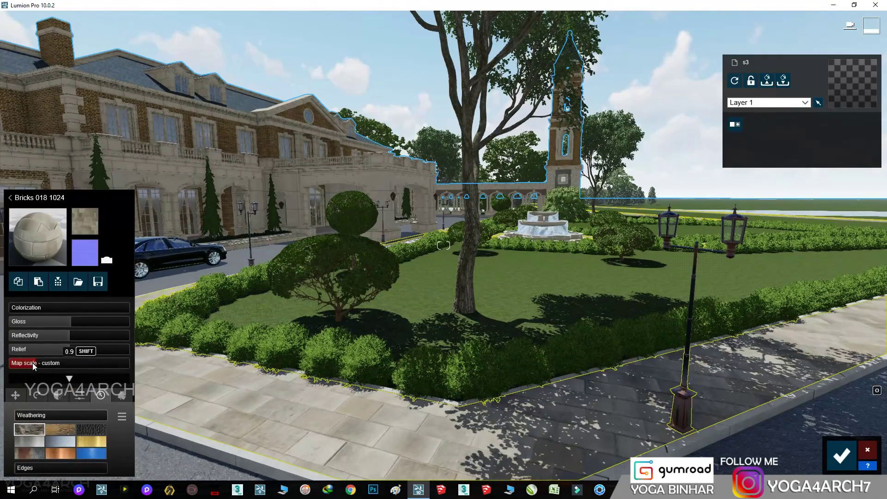
left_click(841, 456)
left_click(26, 412)
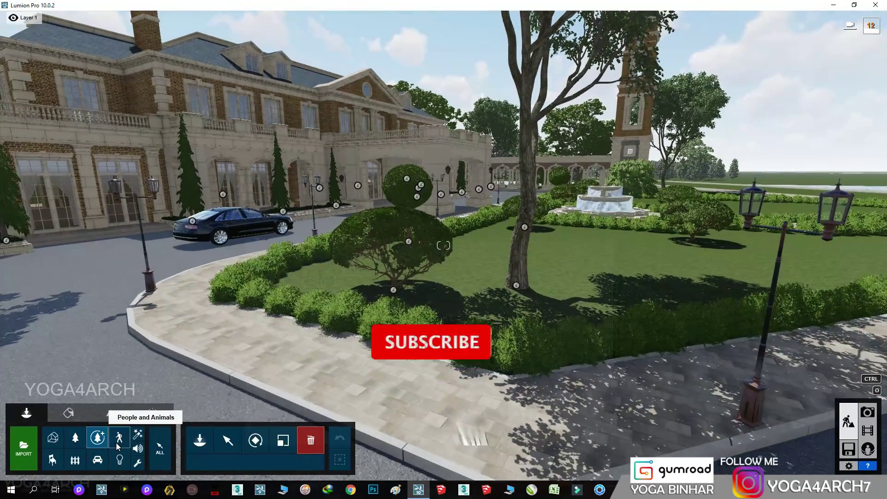
left_click(118, 445)
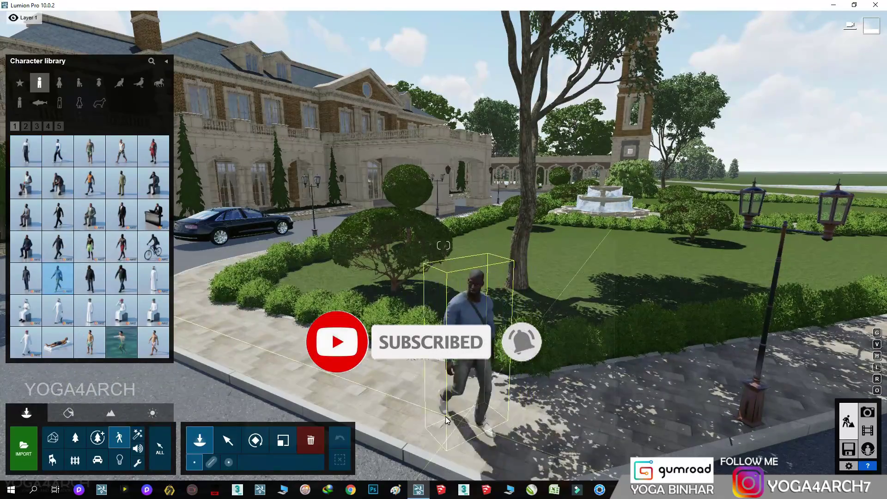
Step: Place walking men, including Man Caucasian 0018 Walk, on the archway path
left_click(441, 416)
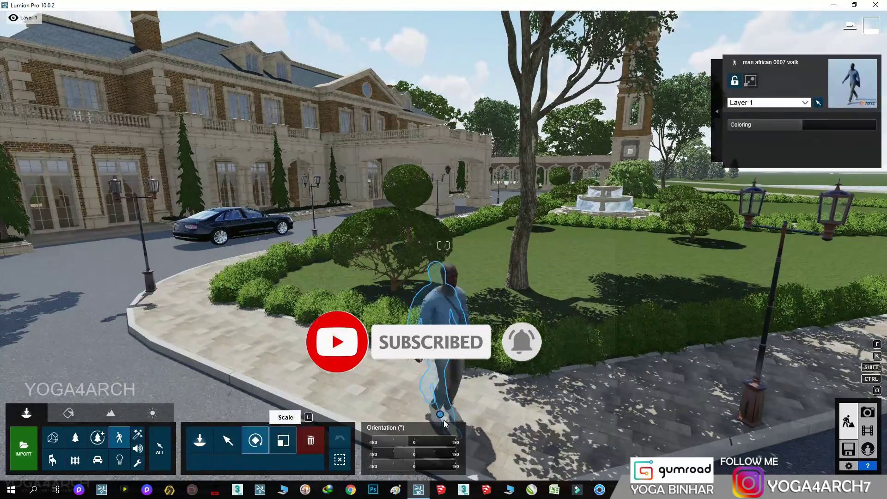
left_click(121, 441)
left_click(102, 221)
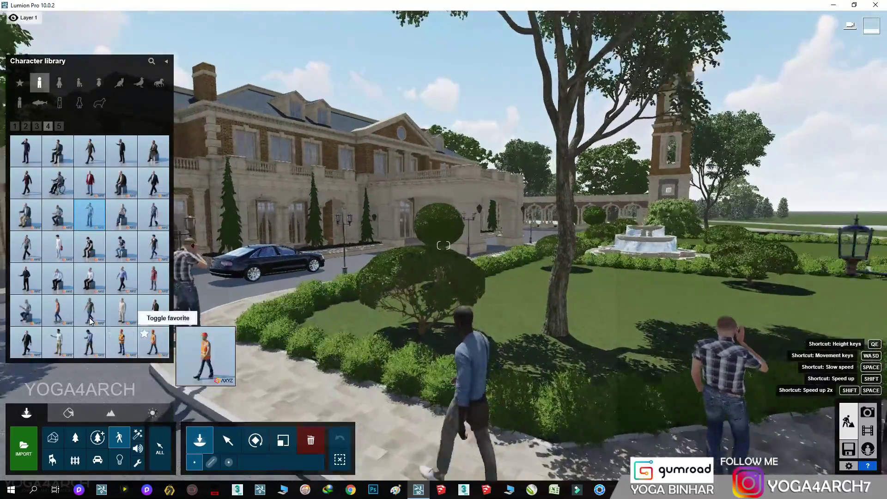
left_click(90, 310)
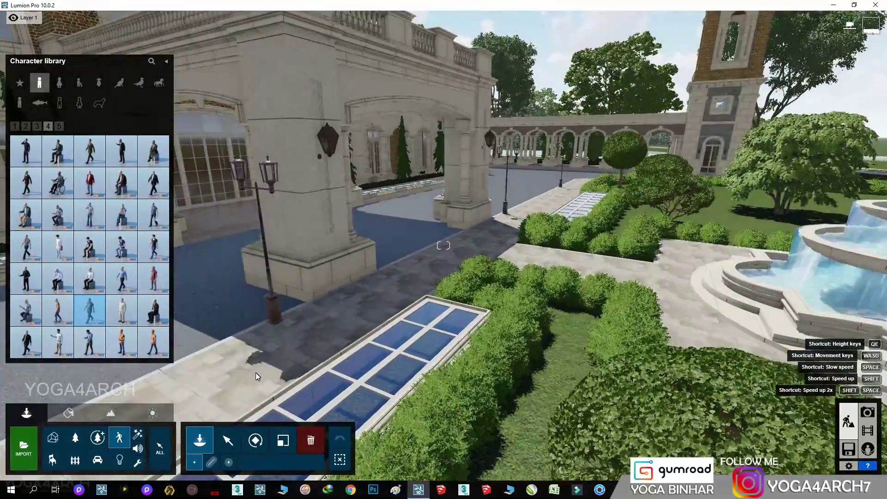
left_click(256, 372)
left_click(256, 440)
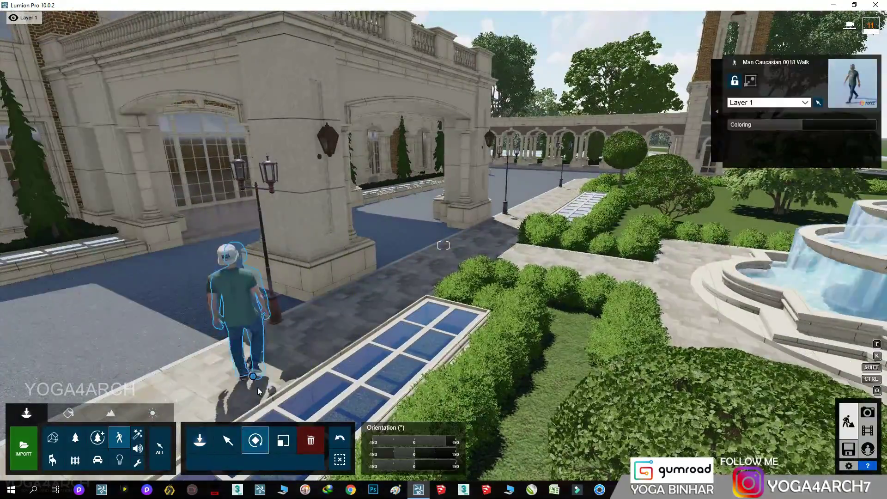
Step: Add a black car by the archway and car HD 013 on the driveway, then view Photo 1
left_click(98, 460)
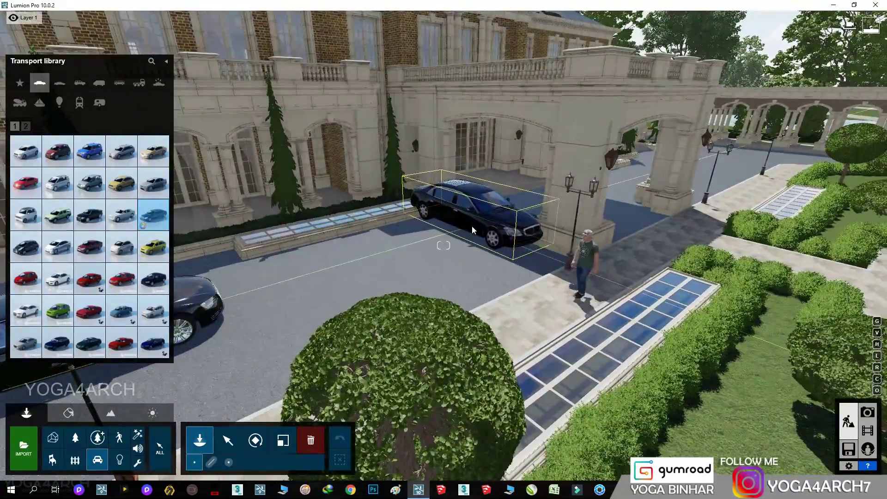
left_click(472, 225)
left_click(255, 440)
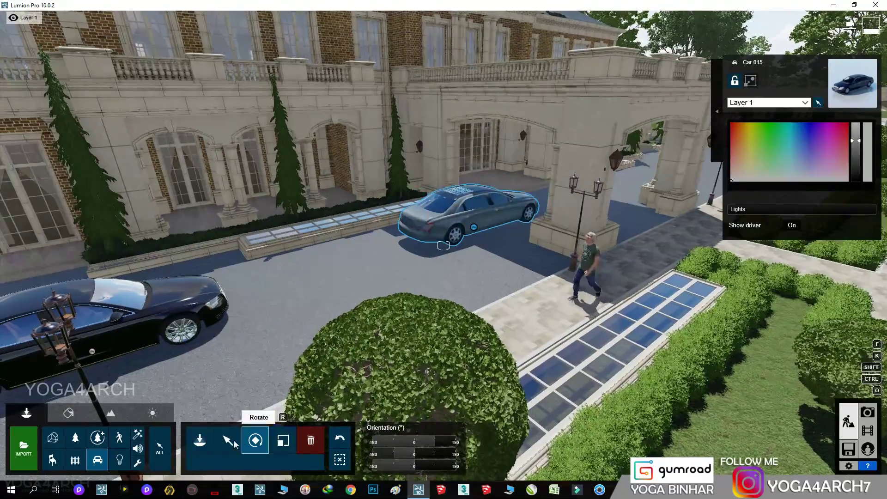
left_click(228, 440)
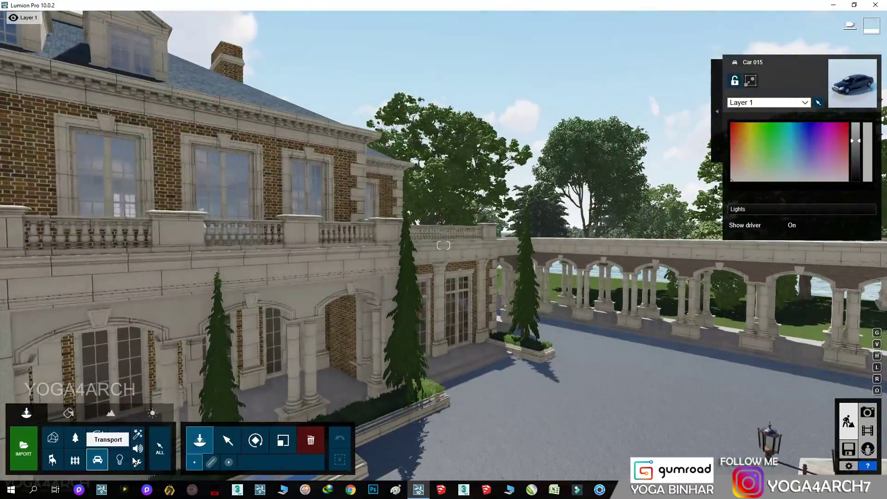
left_click(97, 459)
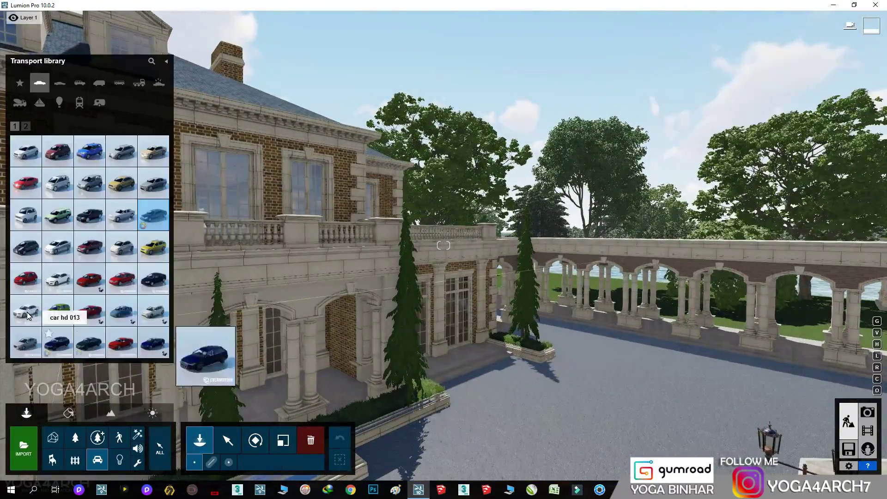
left_click(28, 315)
left_click(781, 403)
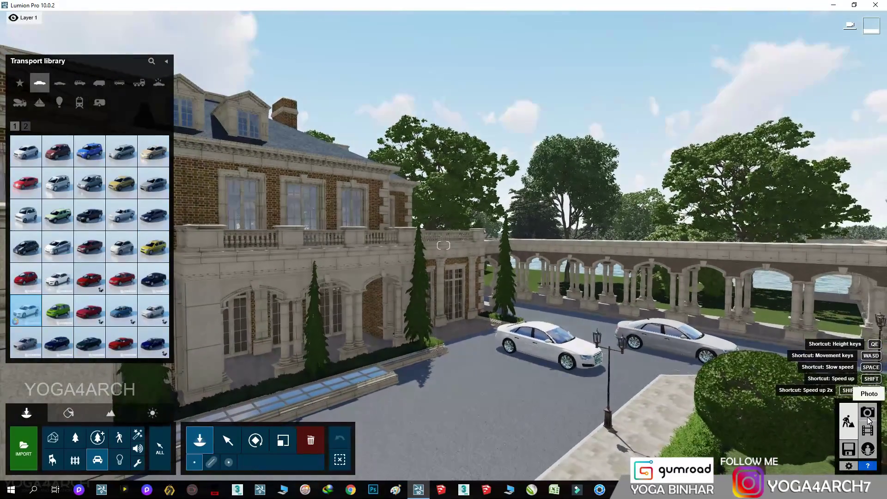
left_click(867, 415)
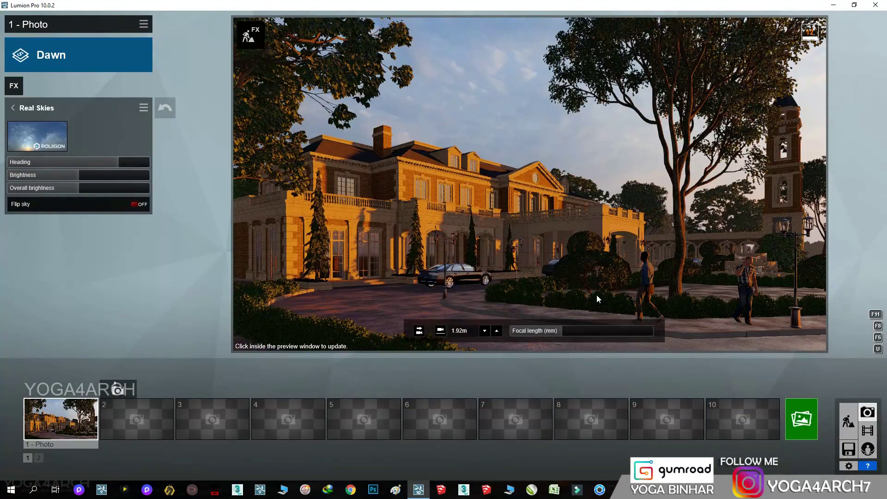
Step: Refresh Photo 1's preview showing the people and cars, then open Imported Models in Build mode
left_click(597, 296)
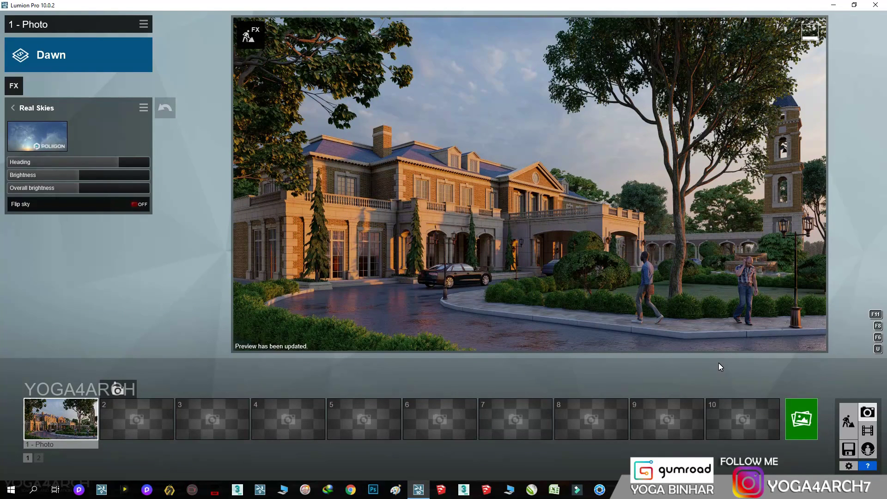
left_click(848, 422)
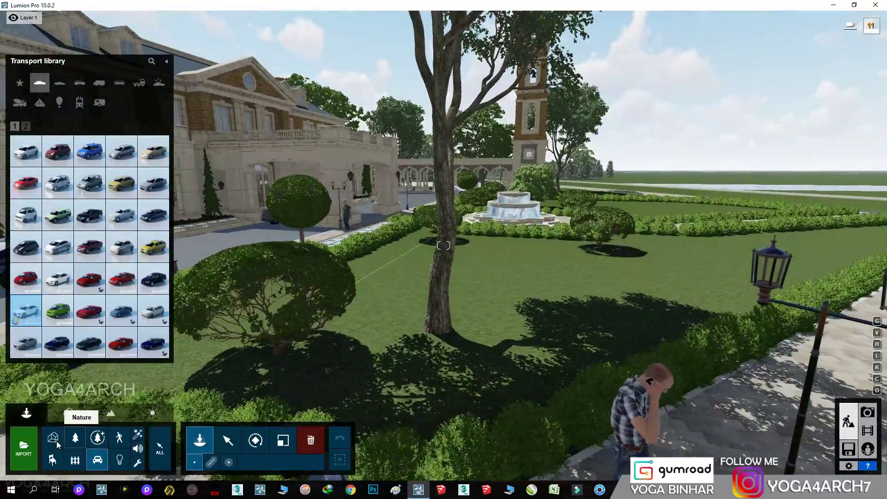
left_click(53, 438)
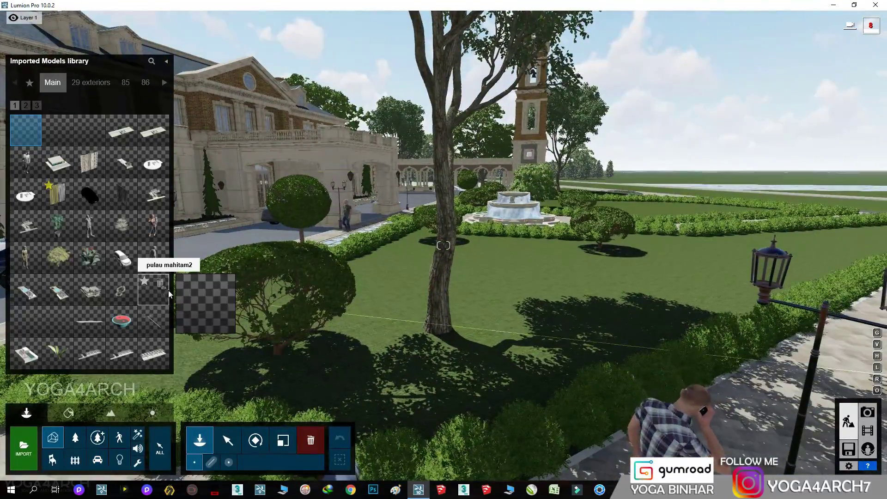
Step: Place an imported red-flowered plant on the lawn and a phone-holding man by the driveway lamp post
left_click(456, 347)
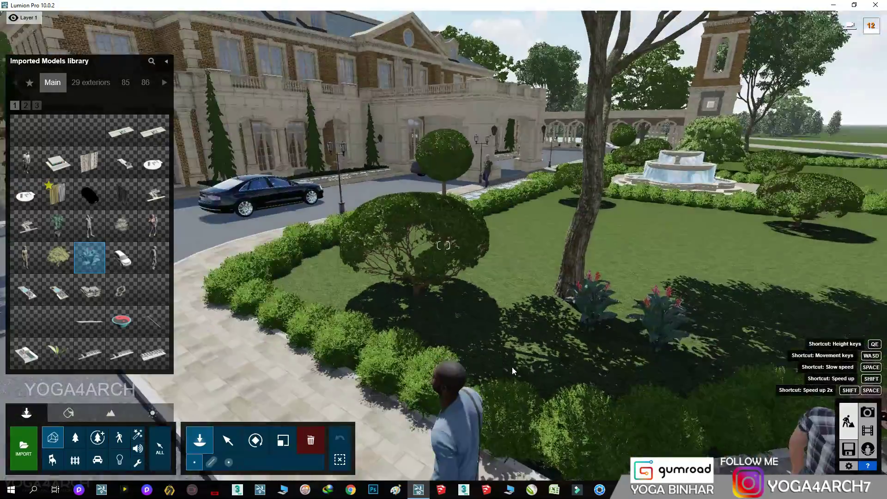
right_click_drag(512, 367, 318, 320)
left_click(26, 162)
right_click_drag(234, 317, 427, 273)
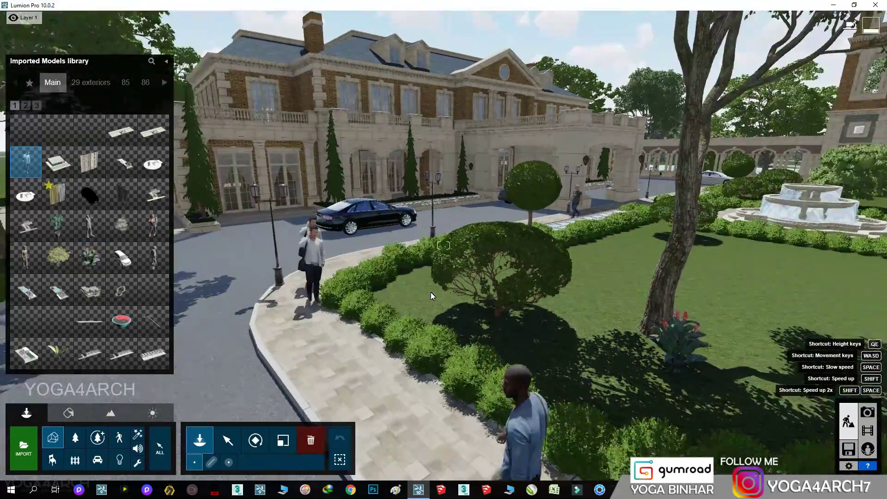
left_click(154, 257)
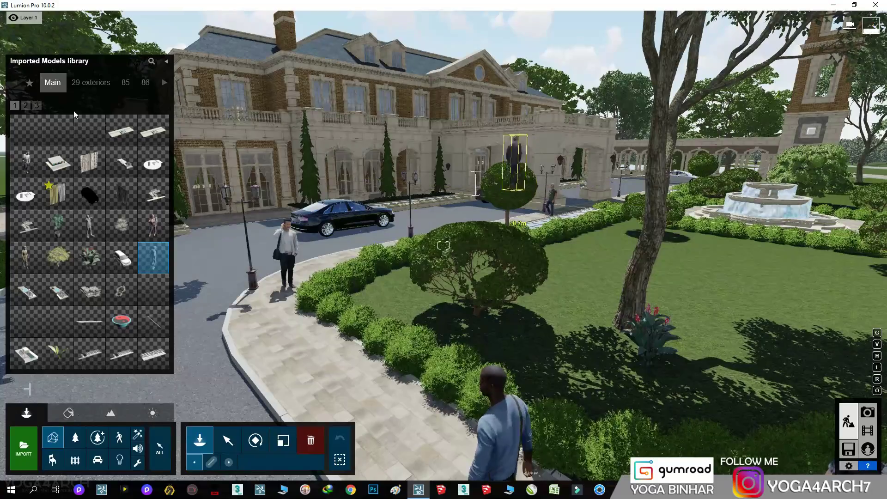
left_click(165, 83)
left_click(162, 83)
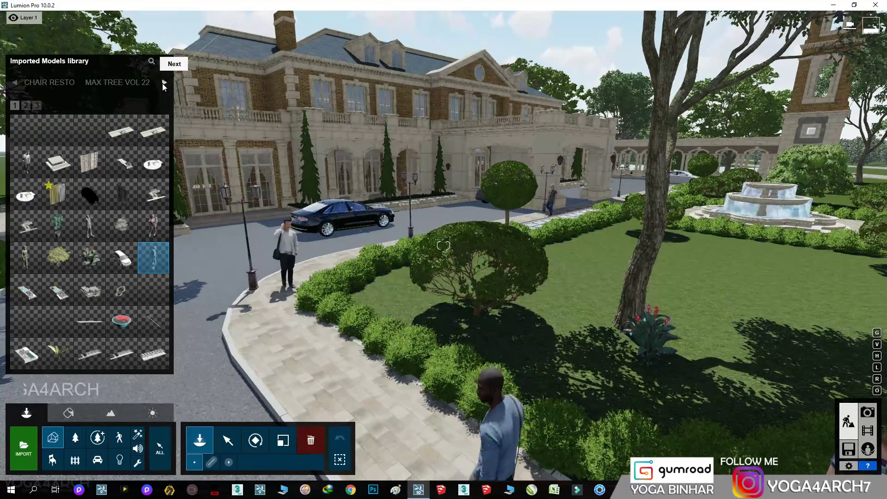
Step: Place an imported plumeria tree on the lawn near the fountain and reload Photo 1's view
left_click(107, 82)
left_click(66, 82)
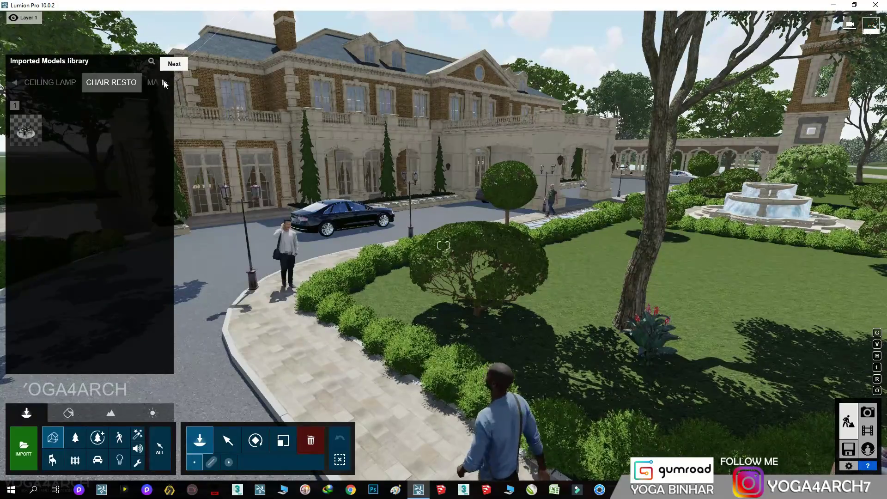
left_click(163, 81)
left_click(163, 82)
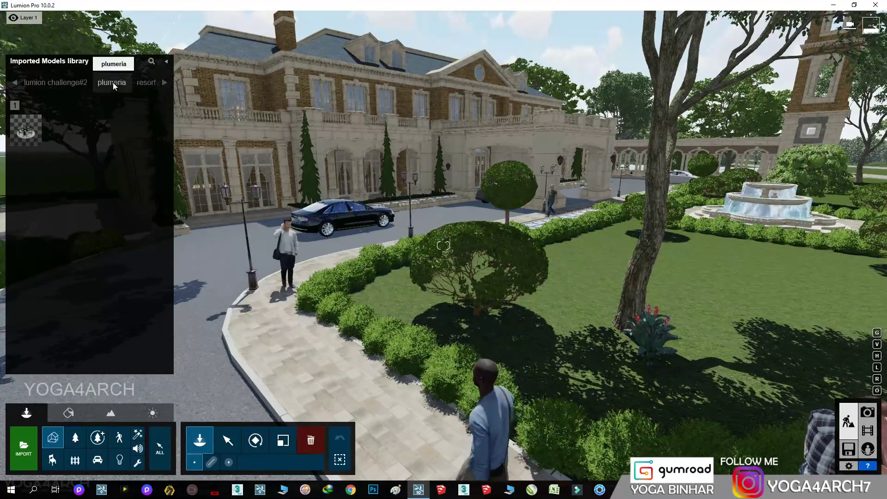
left_click(113, 82)
left_click(52, 137)
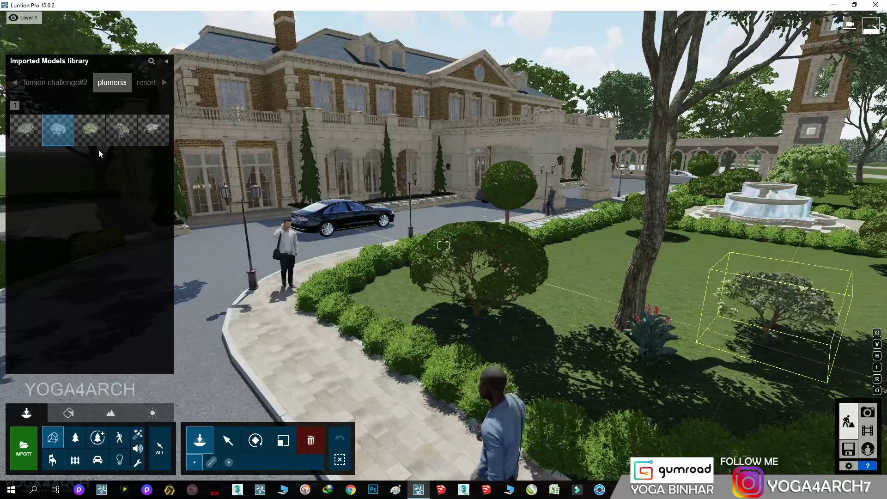
mouse_move(153, 129)
left_click(121, 130)
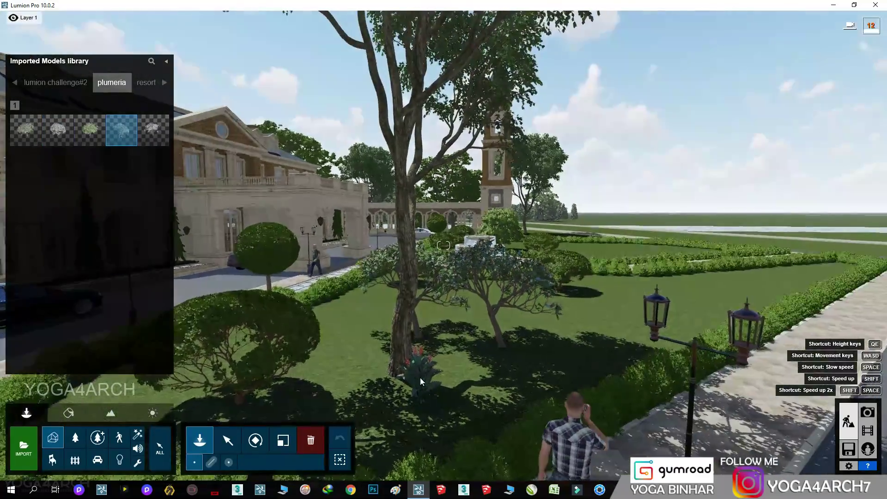
left_click(227, 440)
left_click(499, 347)
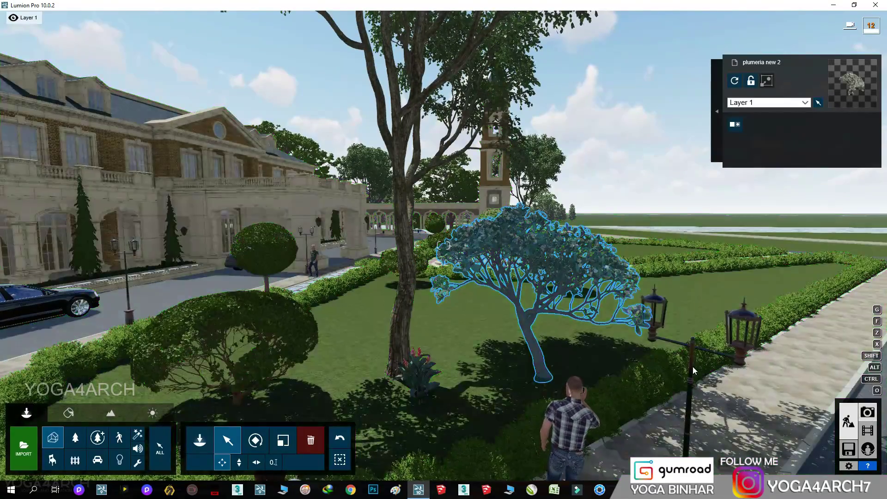
left_click(867, 412)
left_click(65, 414)
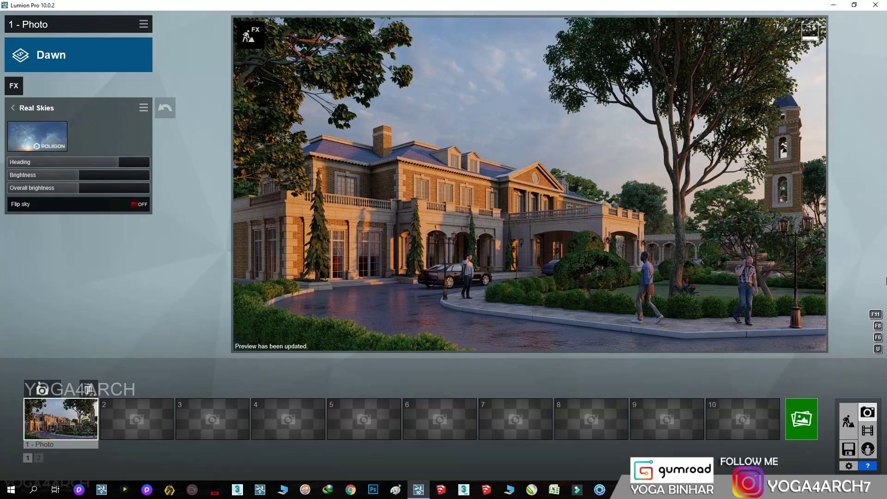
Step: Revisit Photo 1's Weather > Precipitation effect, re-render the preview, and return to Build mode
left_click(11, 106)
left_click(277, 140)
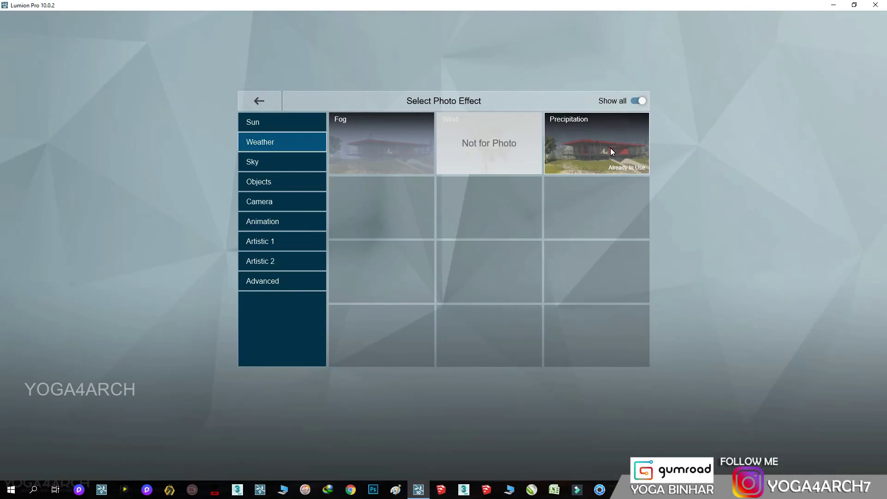
left_click(610, 148)
left_click(416, 222)
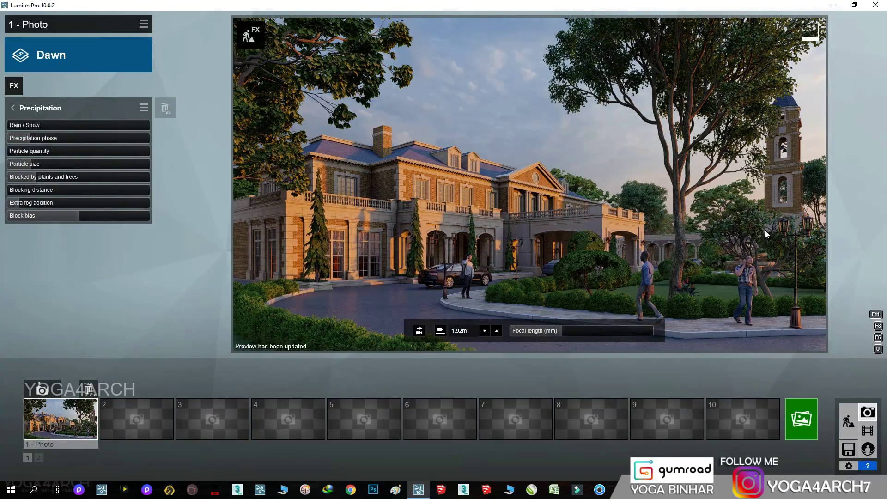
left_click(848, 421)
Step: Select the lawn and try the Landscape 05 D and Evermotion Swamp 001 2048 materials on it
left_click(68, 413)
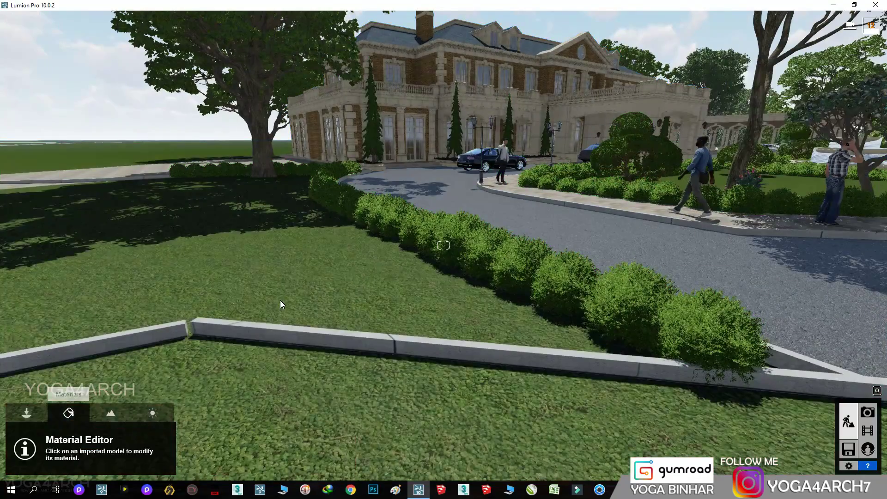
left_click(282, 304)
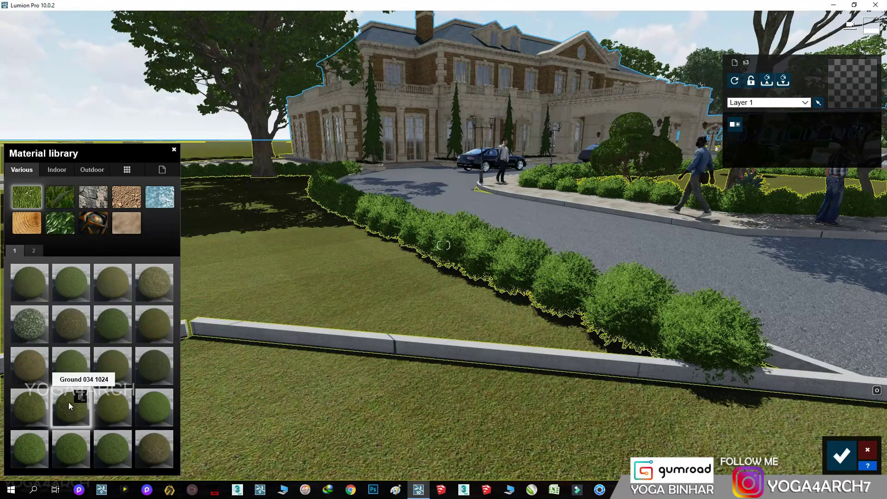
left_click(33, 251)
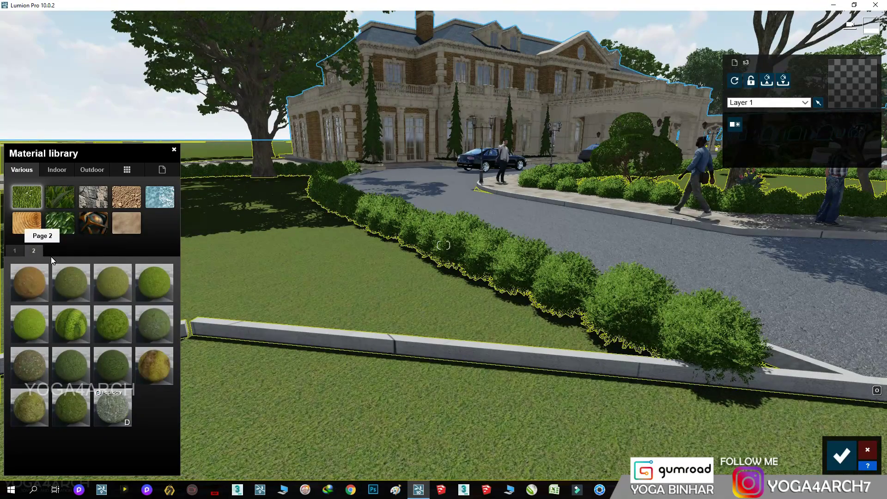
left_click(123, 327)
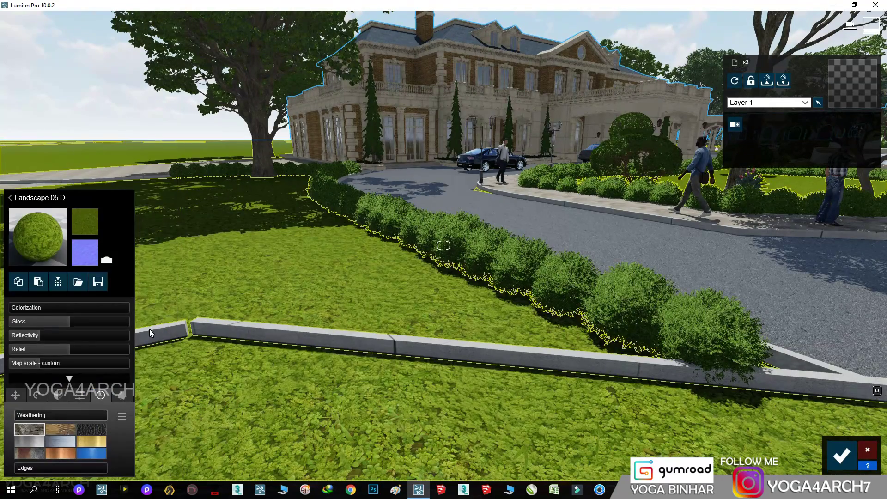
left_click(44, 245)
left_click(92, 170)
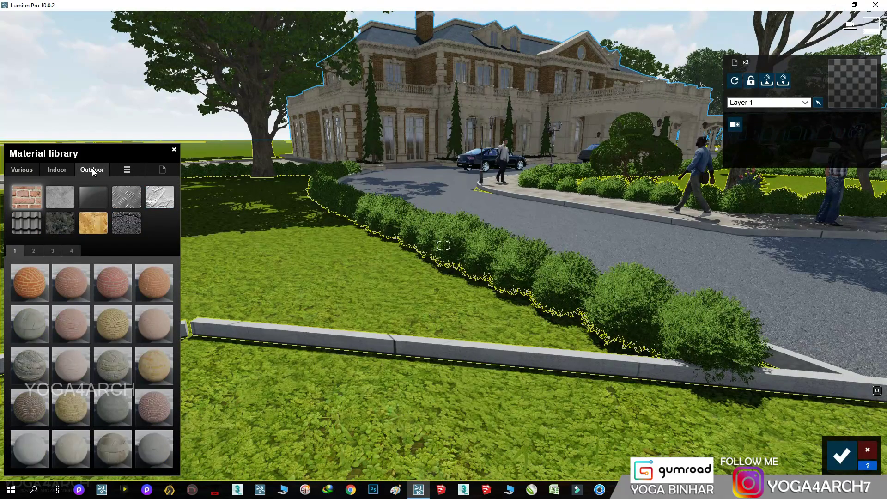
left_click(22, 170)
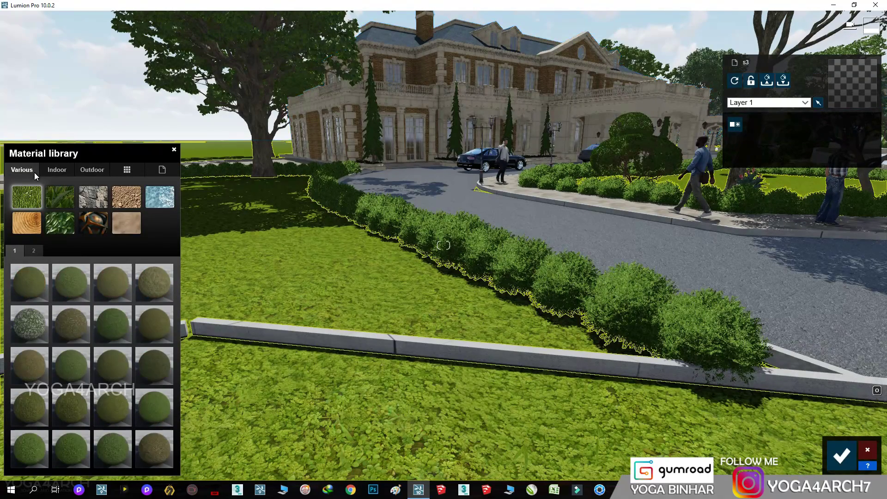
left_click(130, 201)
left_click(16, 252)
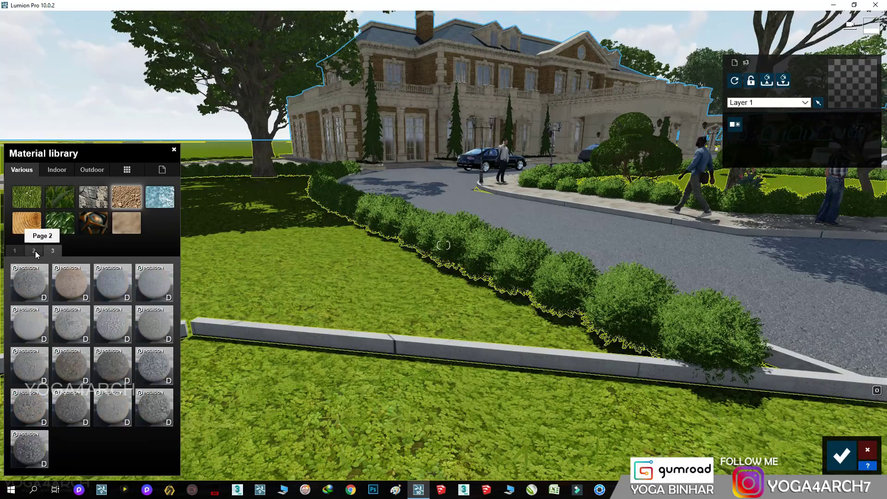
left_click(29, 327)
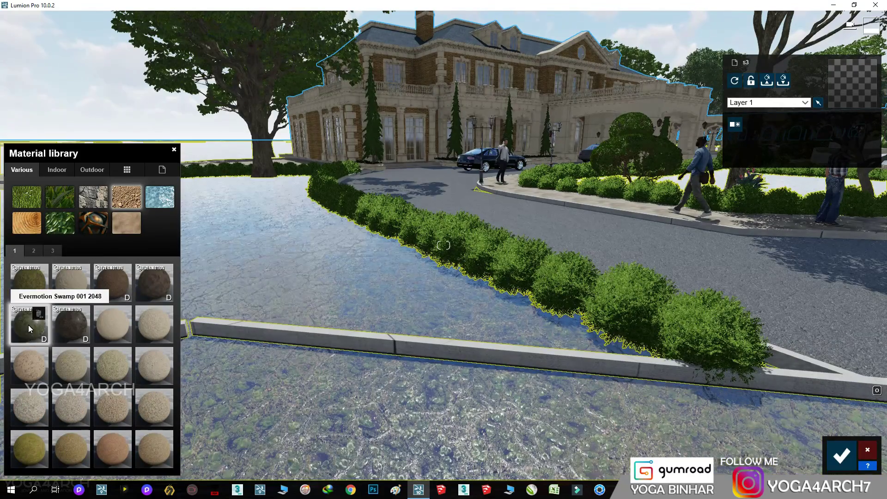
Step: Apply Ground 037 1024 to the lawn with stronger relief and view Photo 1
left_click(31, 196)
left_click(65, 403)
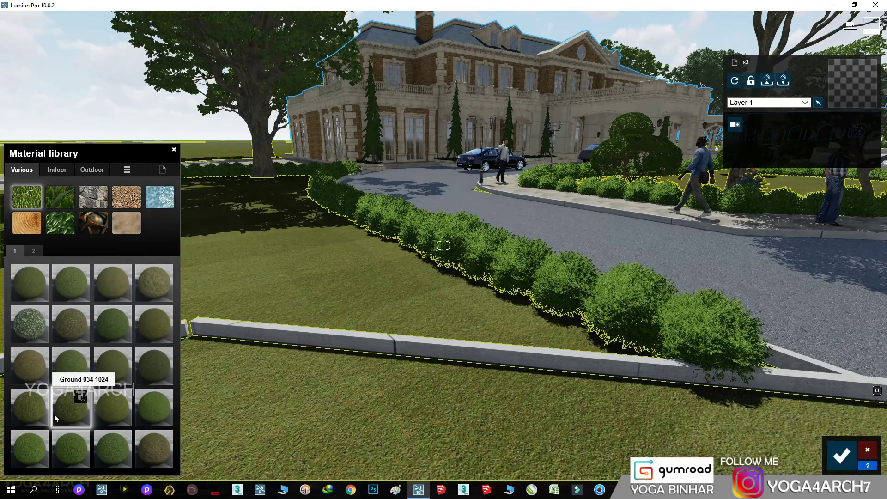
left_click(38, 450)
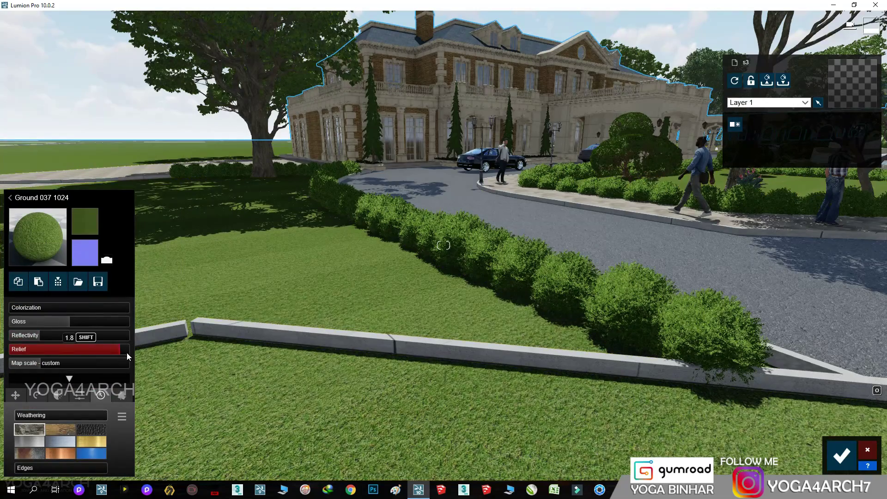
left_click(47, 365)
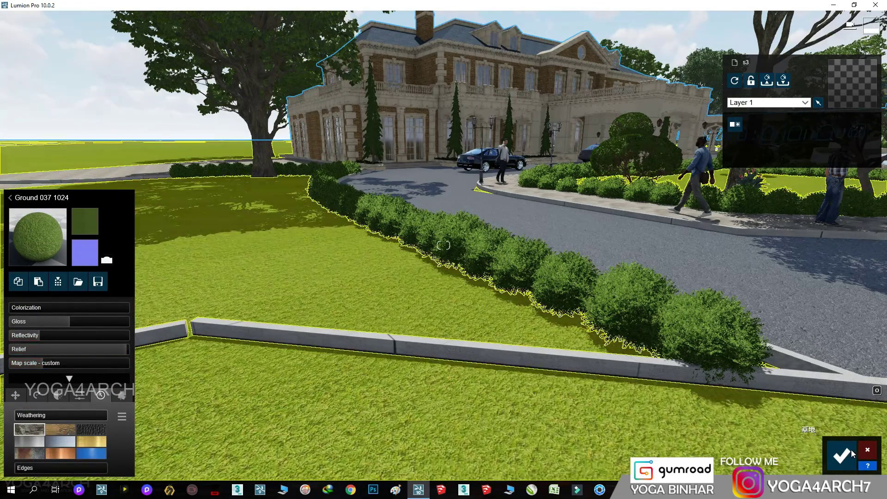
left_click(841, 456)
left_click(867, 418)
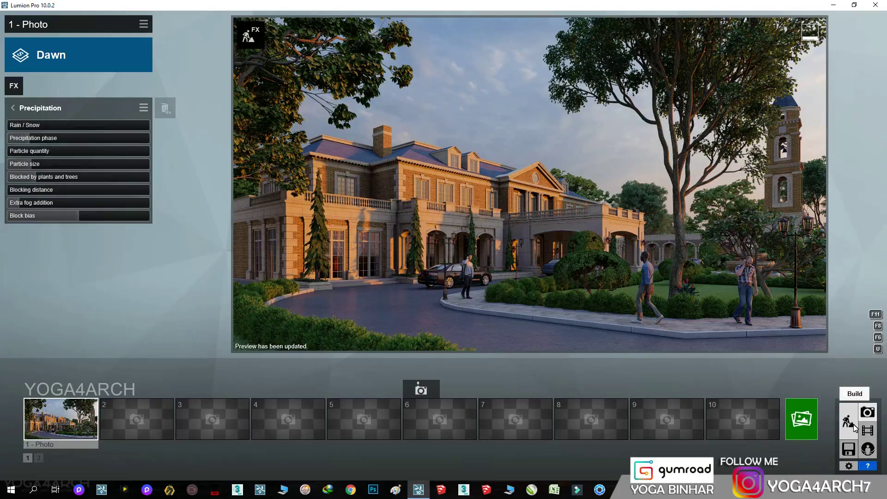
Step: Select the manor model and a lawn bush, refresh Photo 1's preview, and return to Build mode
left_click(848, 421)
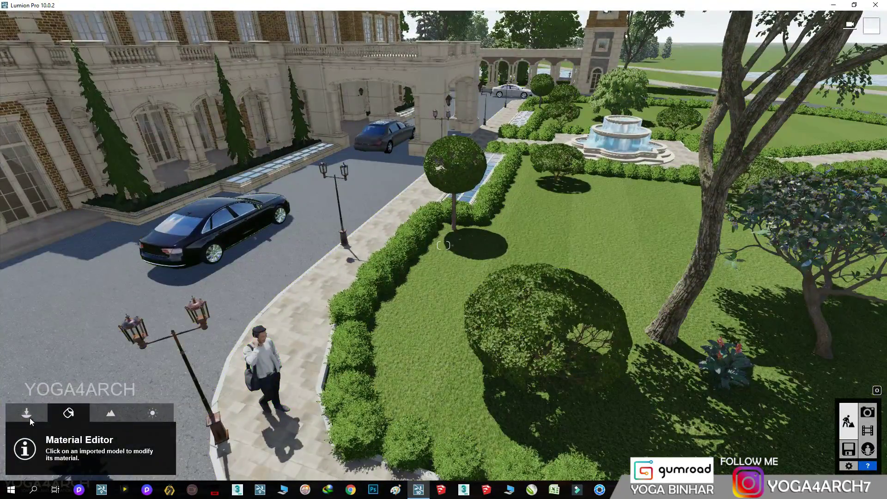
left_click(31, 420)
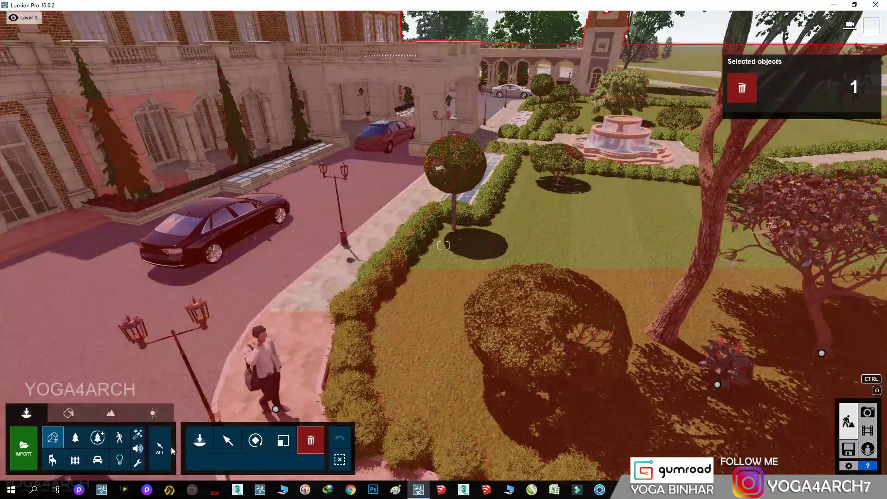
key("Delete")
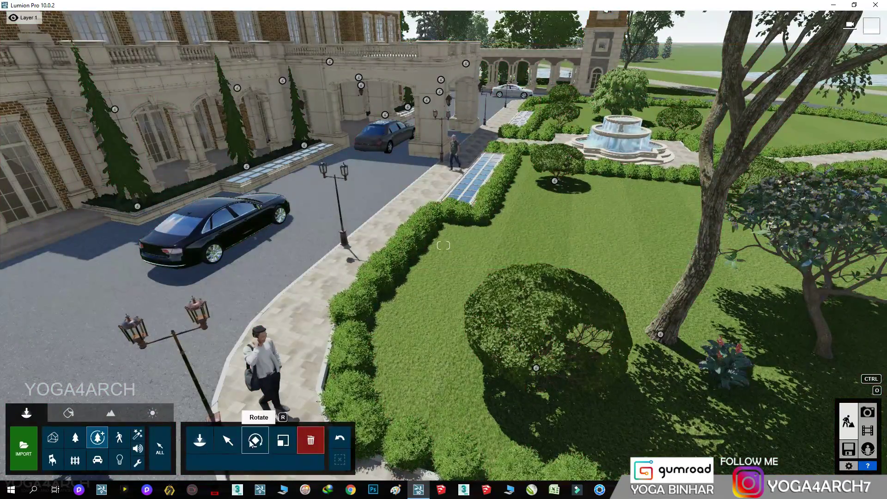
left_click(228, 440)
left_click(540, 375)
left_click(867, 412)
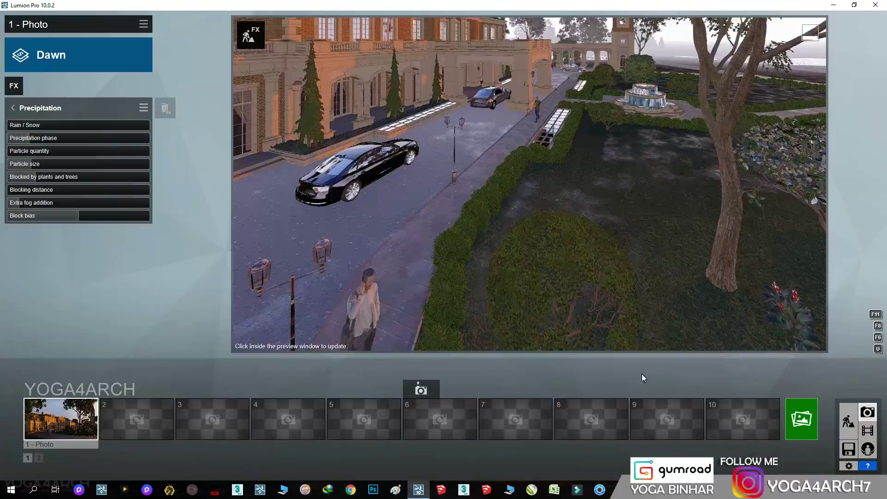
left_click(57, 423)
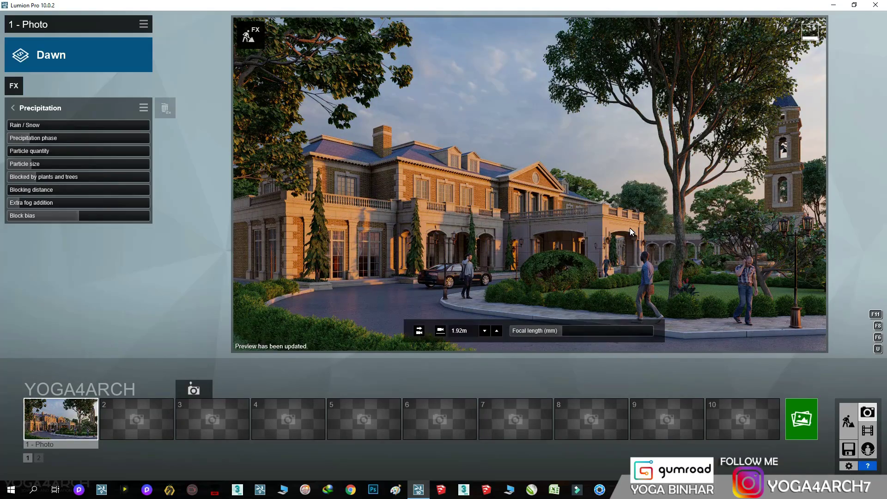
left_click(848, 421)
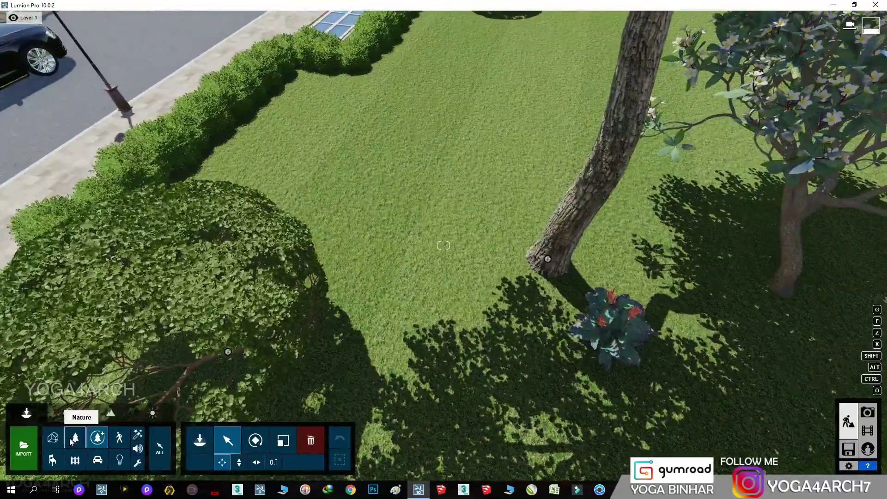
Step: Place RoughGrass-Cluster1 RT under the plumeria tree and copy more clumps across the lawn
left_click(75, 438)
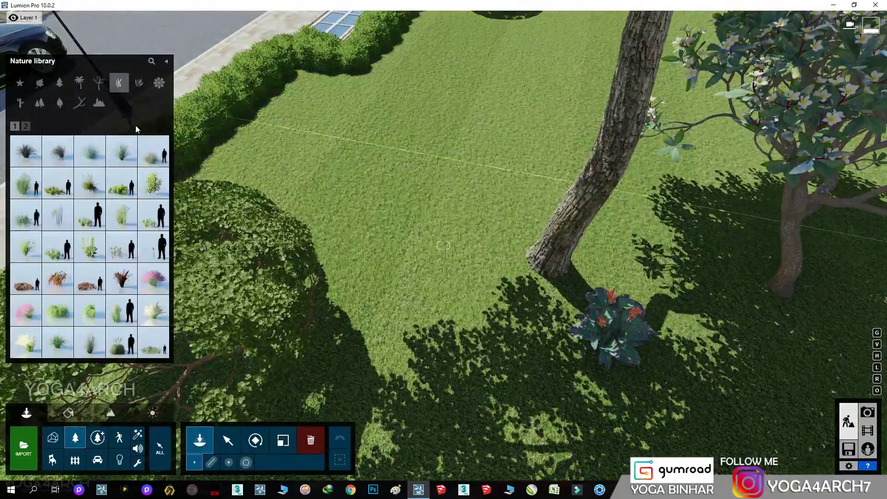
left_click(152, 151)
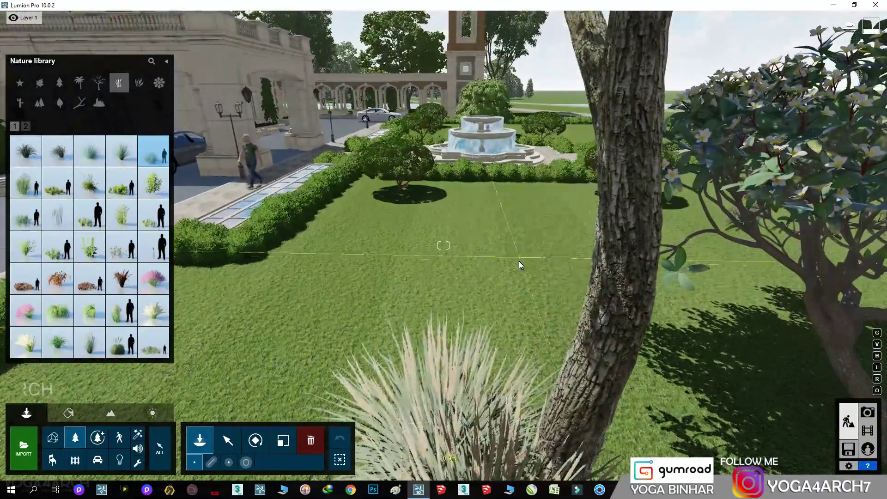
left_click(153, 341)
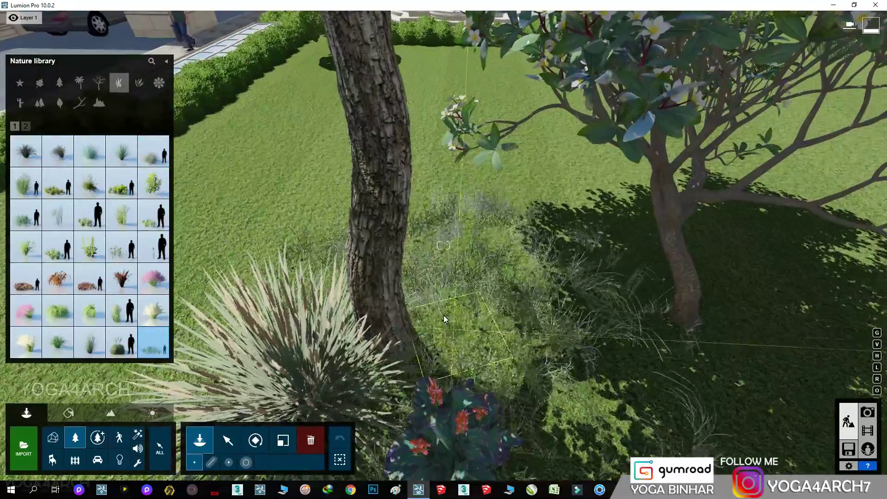
left_click(283, 440)
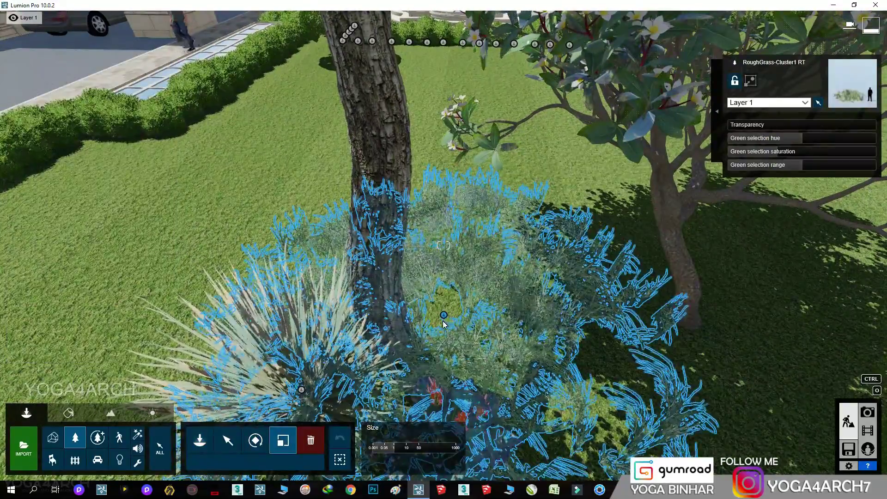
left_click(228, 440)
mouse_move(428, 305)
left_mouse_down()
mouse_move(587, 348)
mouse_move(253, 126)
left_mouse_up()
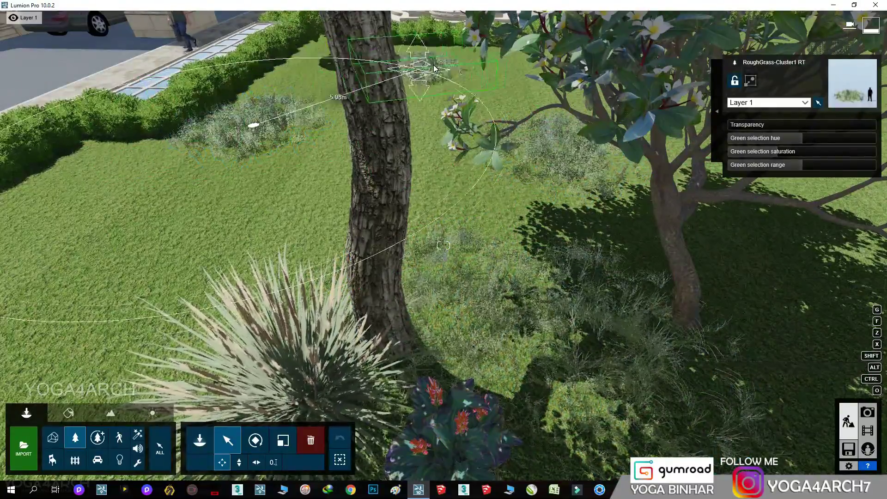
left_click_drag(320, 134, 326, 184)
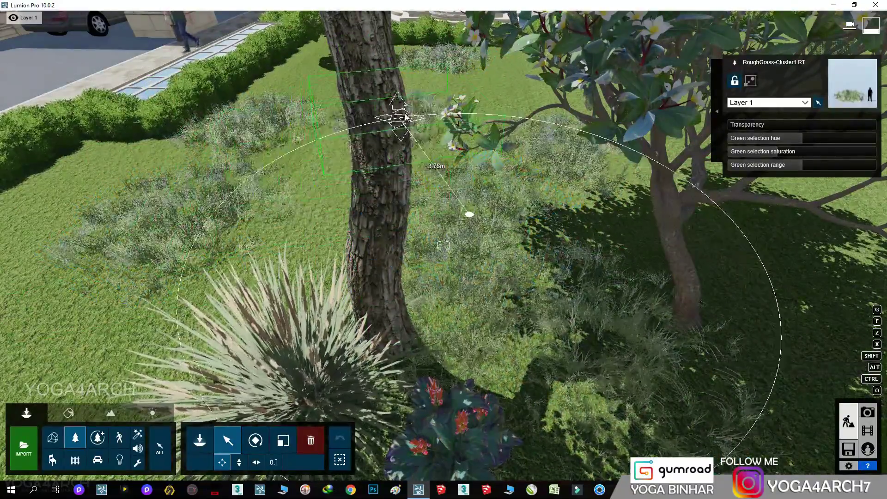
right_click_drag(327, 178, 377, 143)
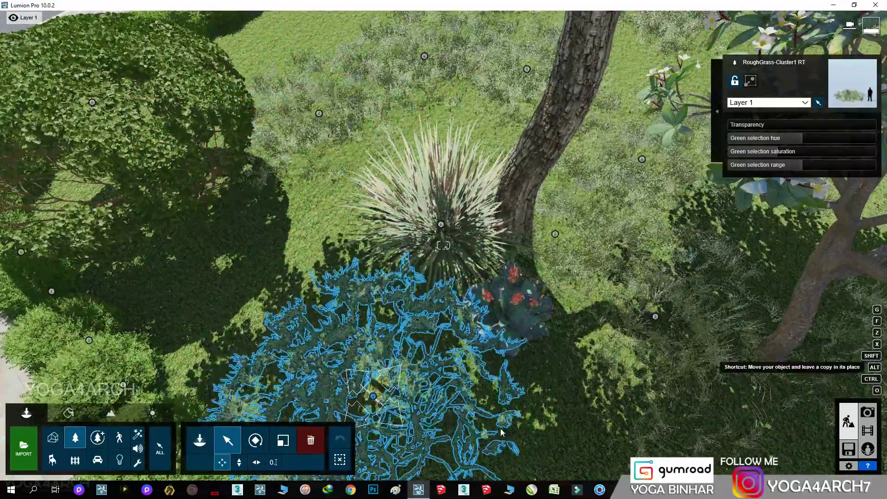
left_click_drag(323, 319, 444, 334)
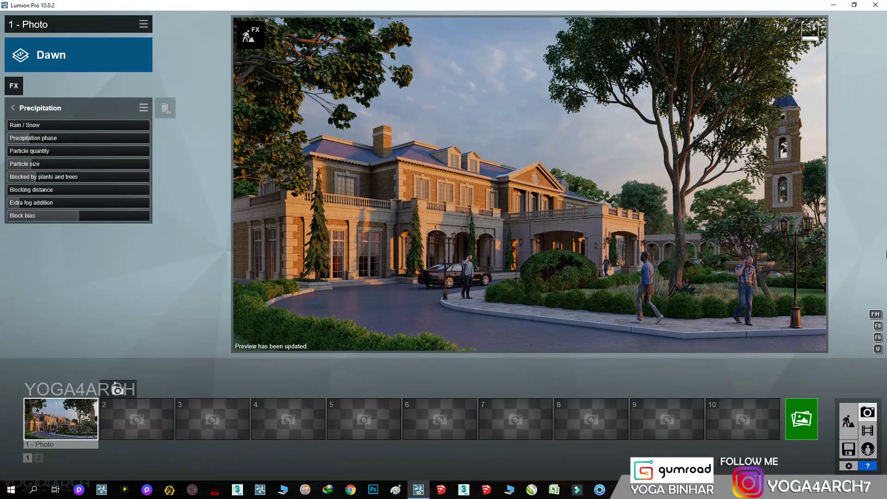
Step: Back in Build mode, select the garden tree and trial a move, then undo it
left_click(848, 421)
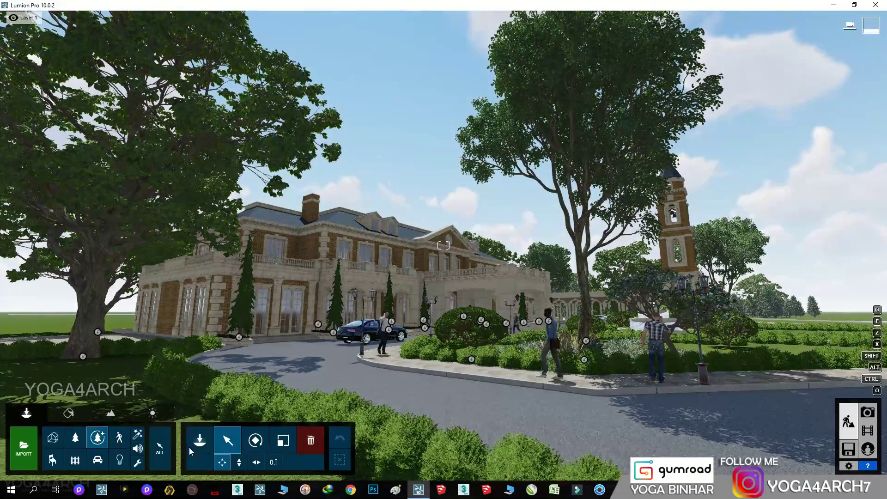
left_click(255, 441)
left_click(585, 359)
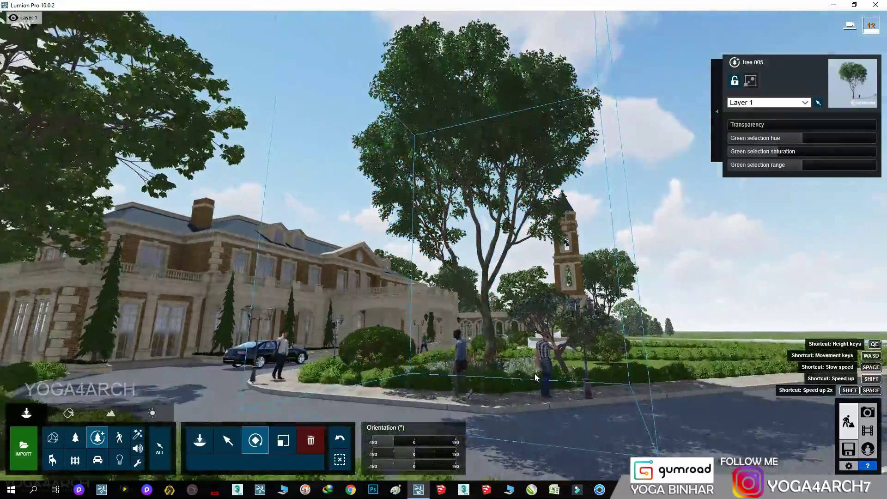
scroll(534, 374, "up", 5)
scroll(537, 366, "down", 5)
left_click(75, 437)
key("ctrl")
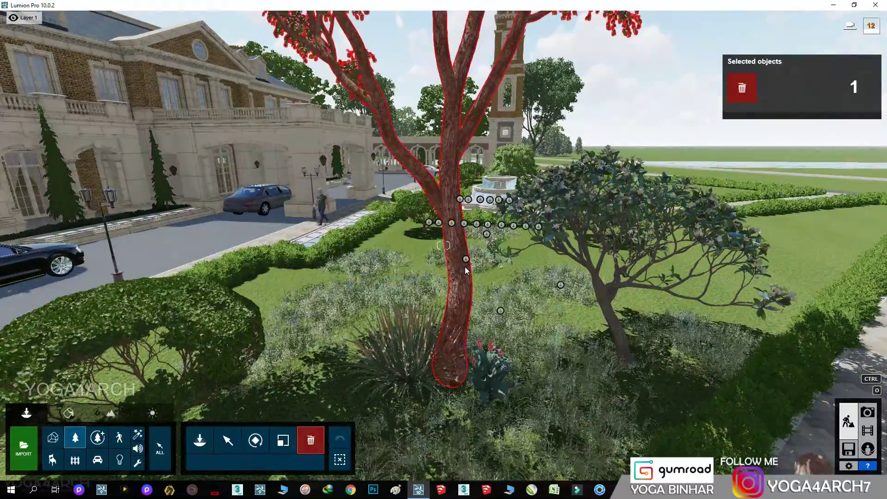
left_click_drag(367, 264, 492, 237)
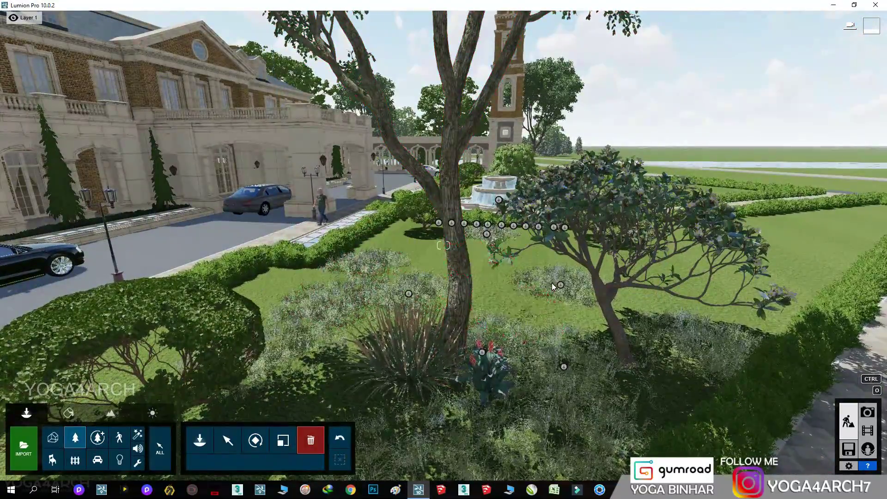
key("ctrl+z")
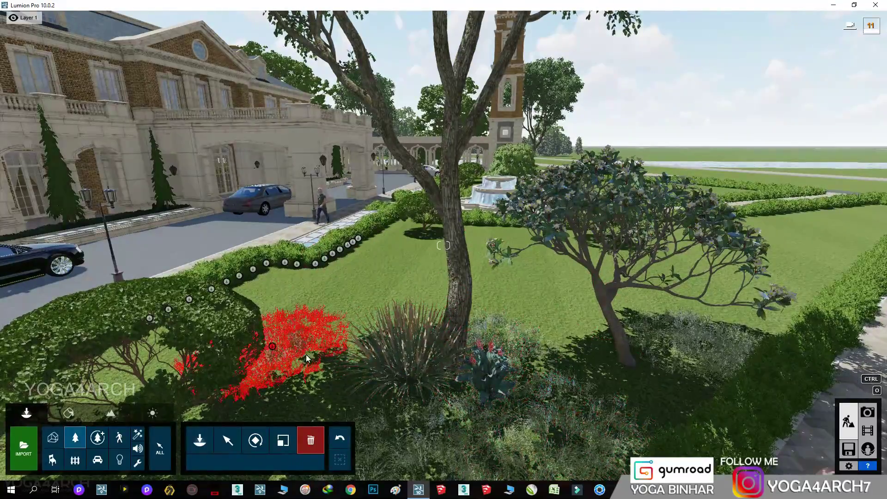
Step: Check Photo 1's preview, then return to Build with Move active, facing the house
left_click(868, 412)
left_click(80, 418)
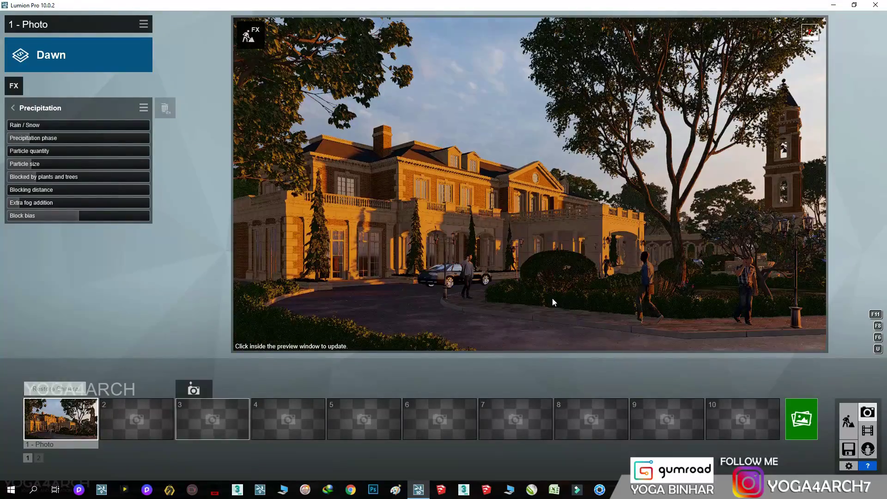
left_click(552, 298)
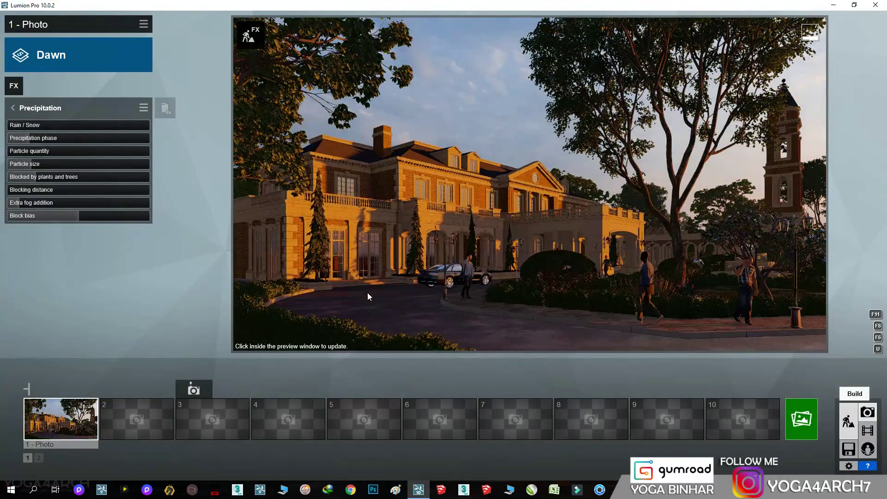
left_click(848, 421)
left_click(228, 441)
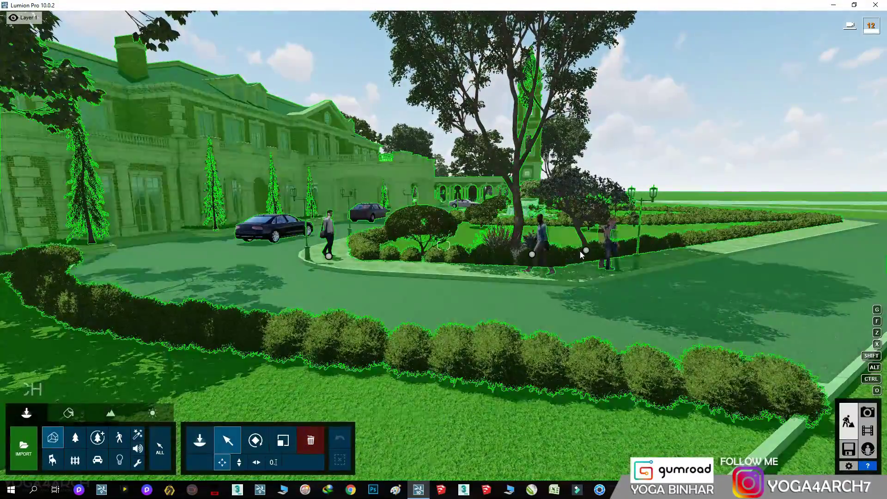
right_click_drag(580, 251, 33, 279)
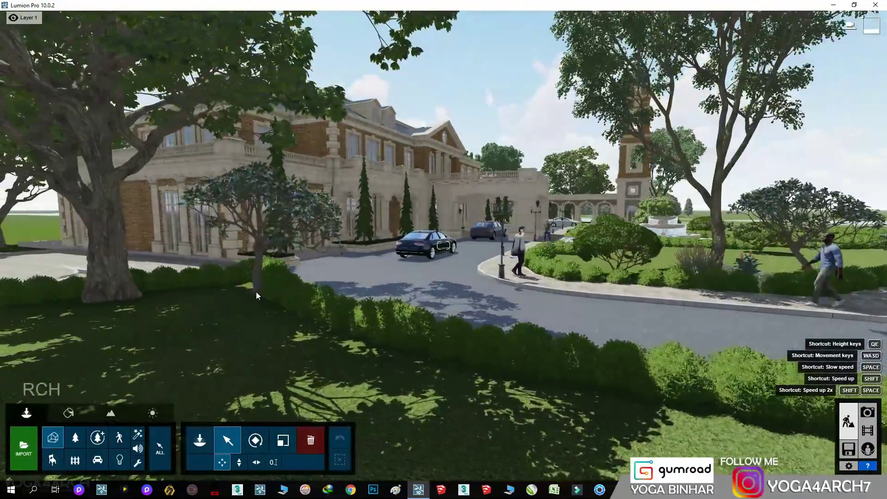
Step: Reposition the plumeria tree by the house's left corner, verify the shot, and open Nature
left_click(247, 286)
left_click(868, 412)
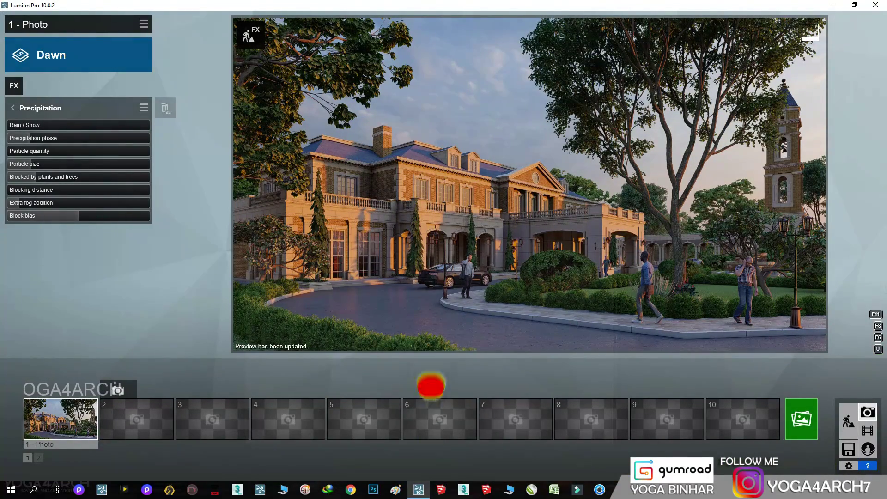
left_click(848, 421)
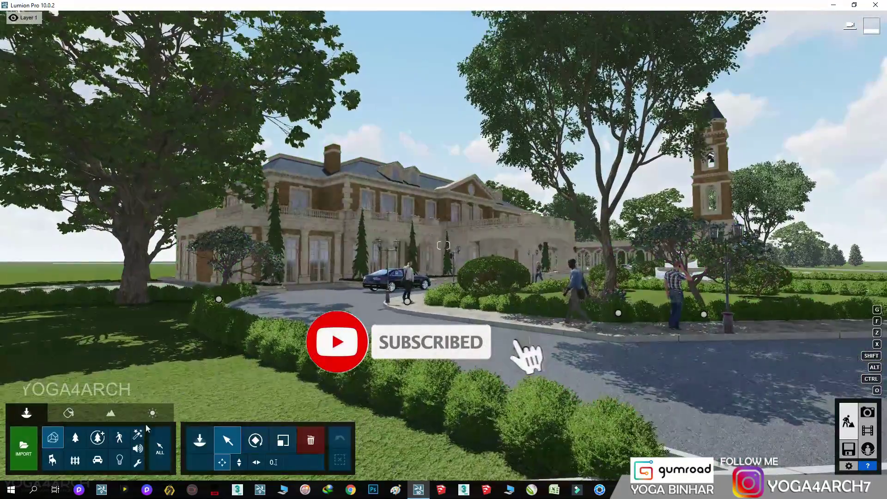
left_click(75, 445)
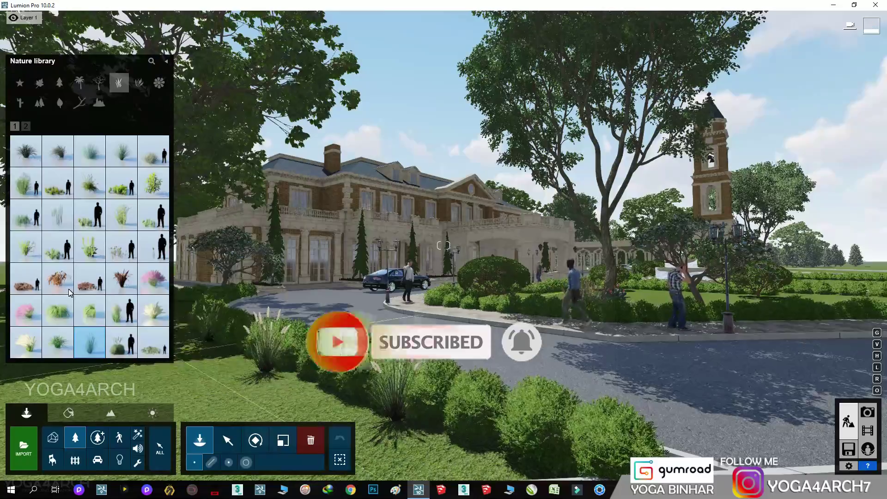
Step: Place a Leaves Elm Line patch near the driveway path from the leaves category
left_click(60, 103)
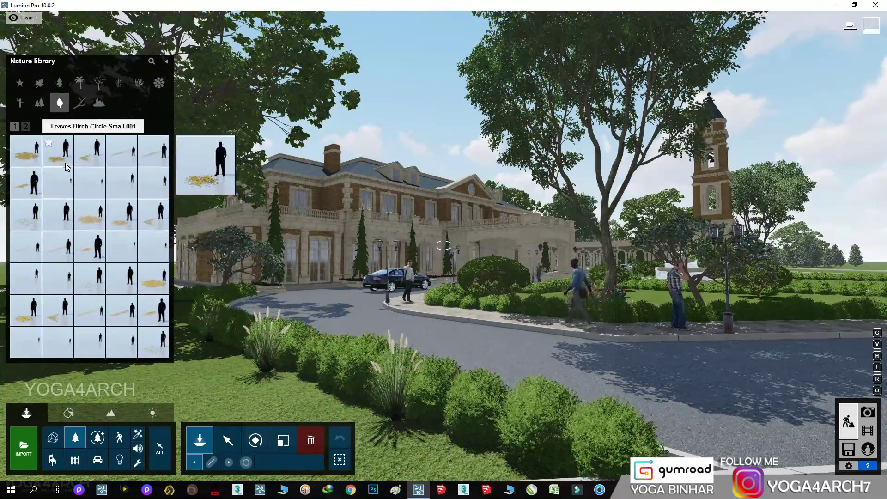
key("d")
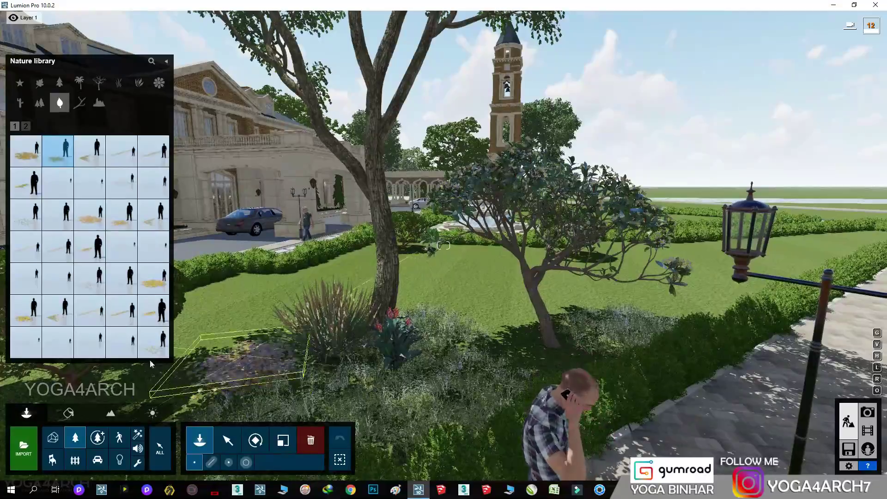
left_click(89, 277)
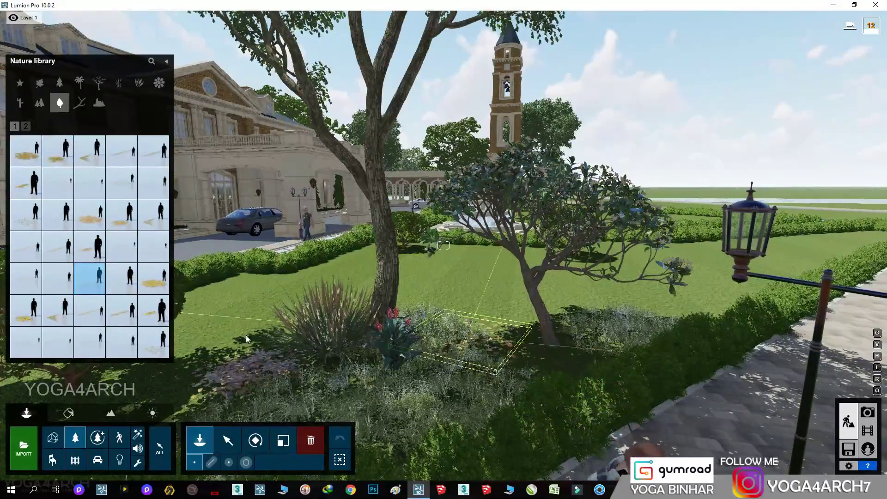
key("a")
key("q")
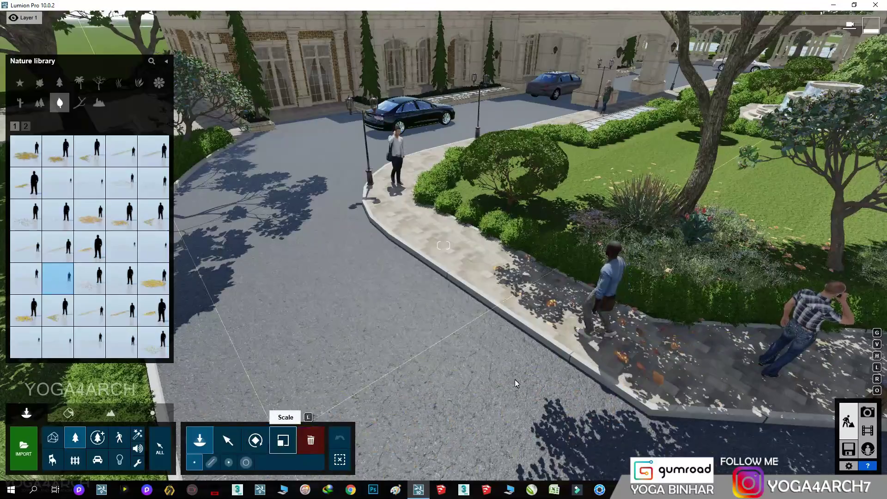
left_click(624, 310, "ctrl")
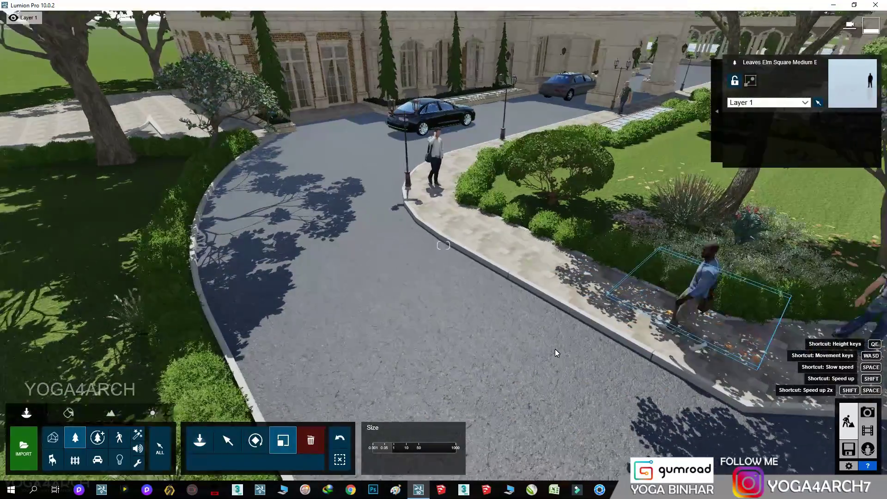
Step: Add a second leaf strip on the road and slide it along the curb
key("d")
left_click(69, 438)
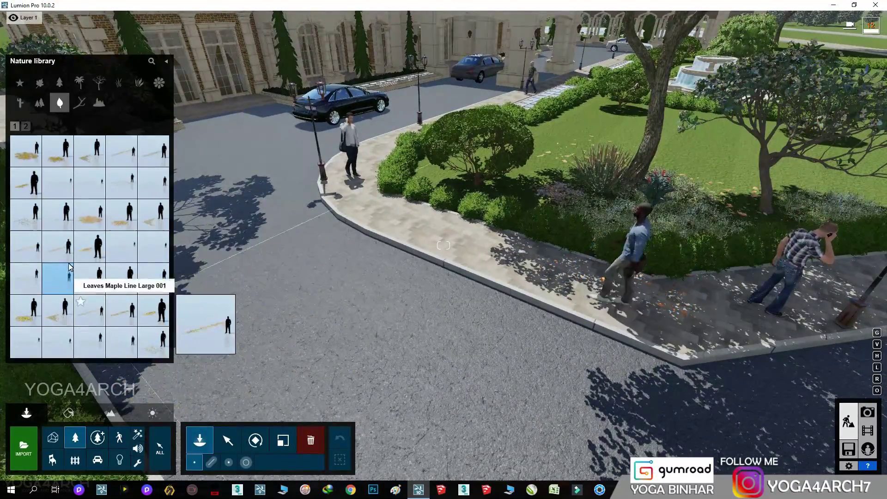
left_click(493, 317)
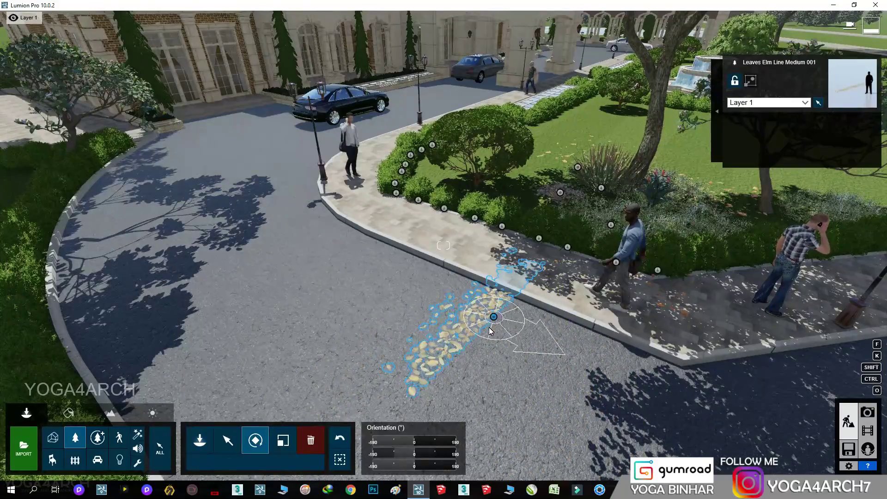
left_click(237, 440)
left_click_drag(493, 319, 530, 309)
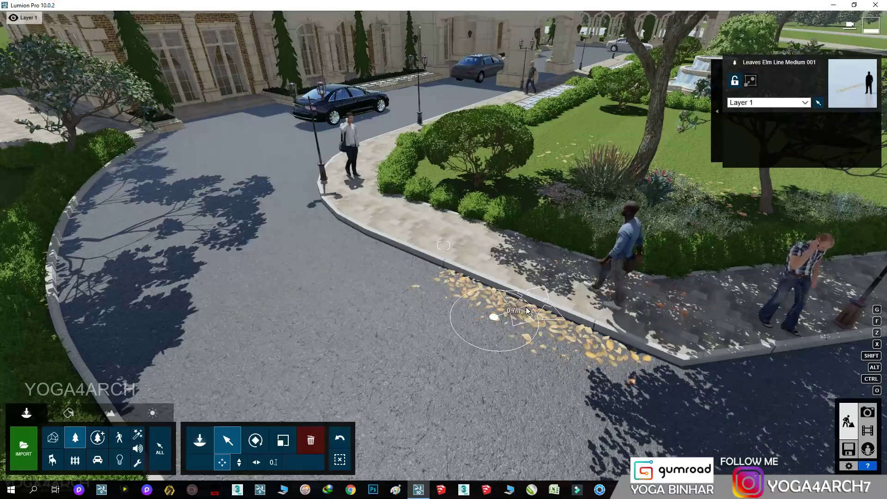
left_click(283, 441)
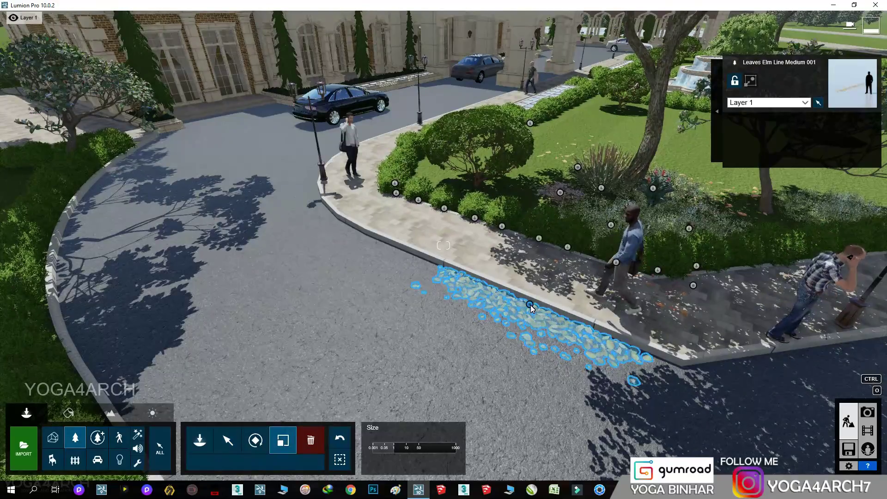
left_click(230, 443)
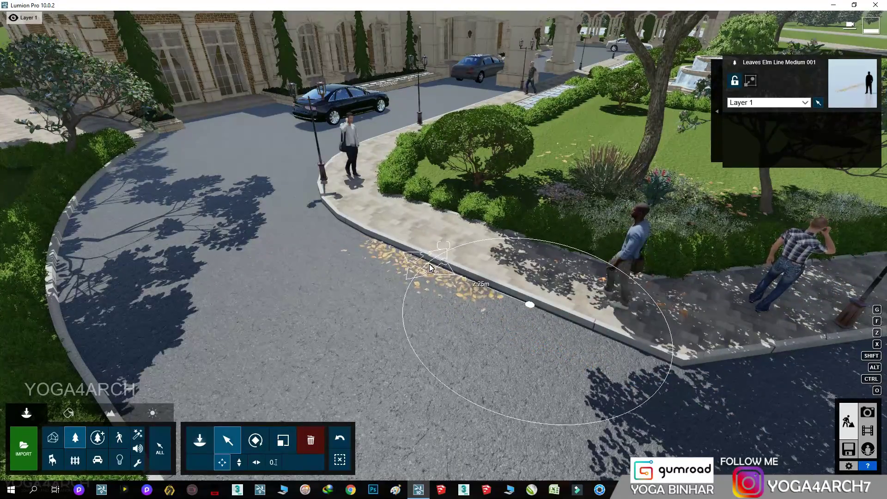
left_click_drag(433, 270, 591, 336)
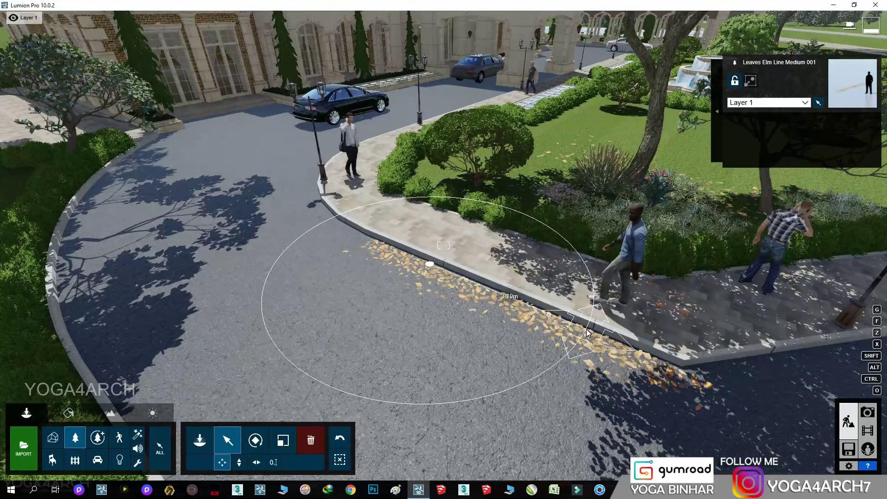
Step: Rotate and move the road leaf strip flush against the curb, then open the People library
left_click(869, 415)
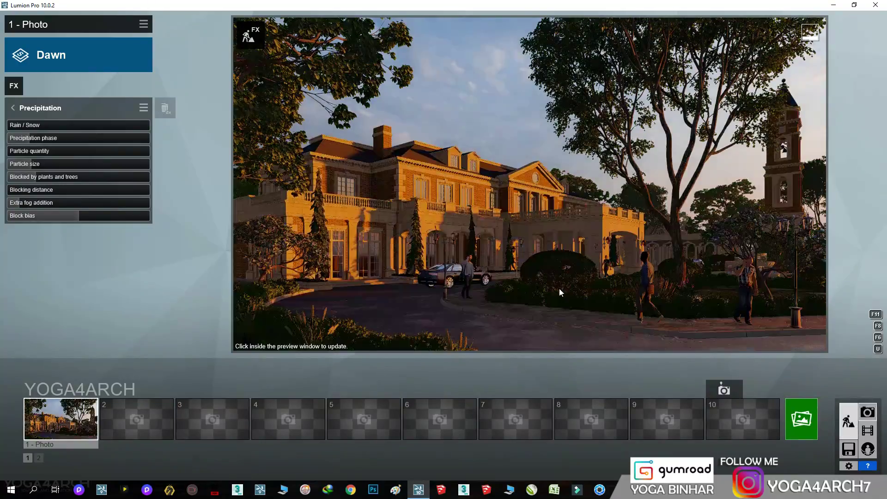
key("Escape")
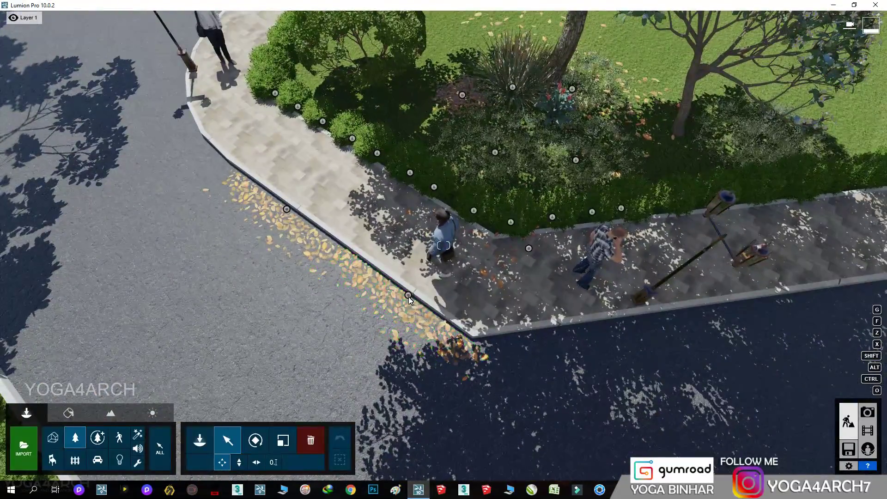
left_click(401, 295)
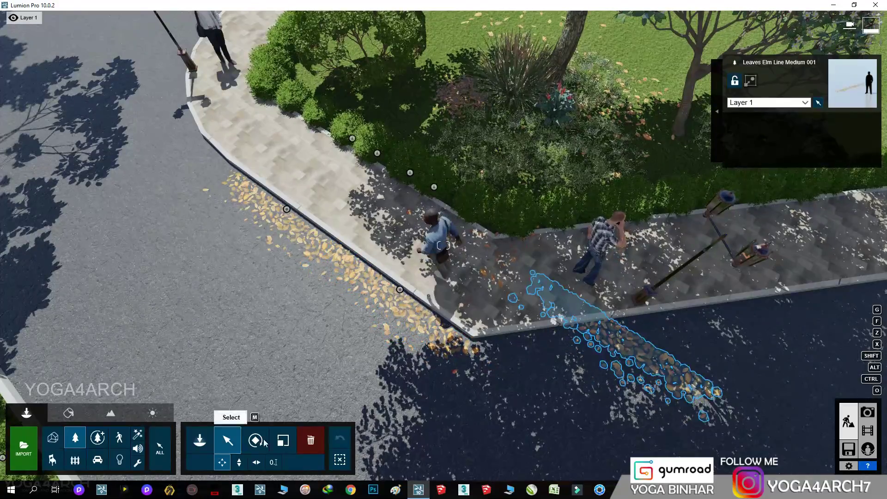
left_click_drag(618, 329, 618, 312)
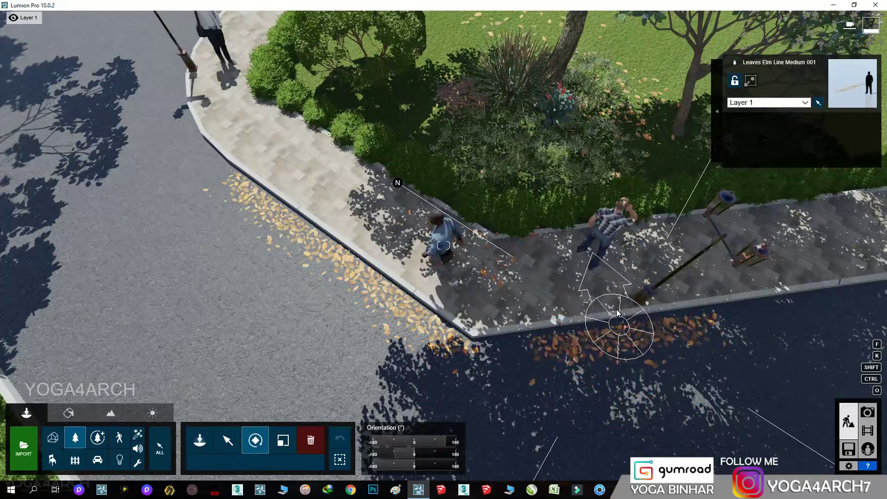
left_click(229, 442)
left_click_drag(578, 327, 456, 345)
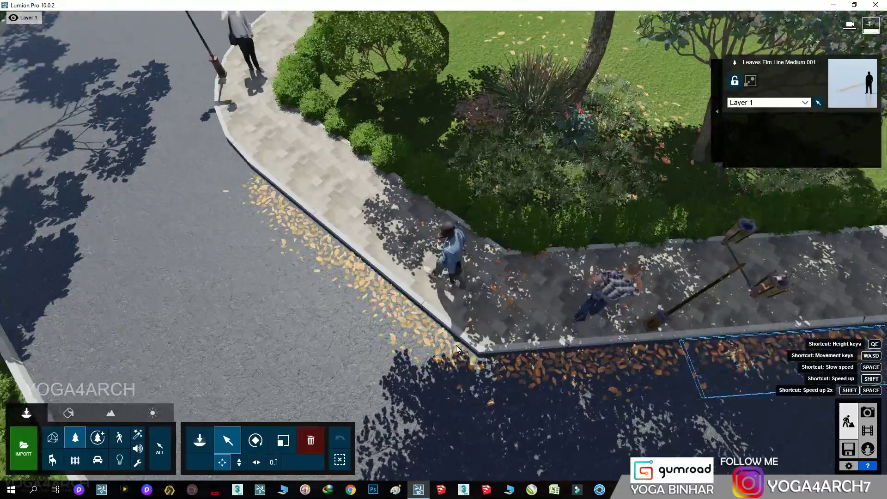
left_click(119, 438)
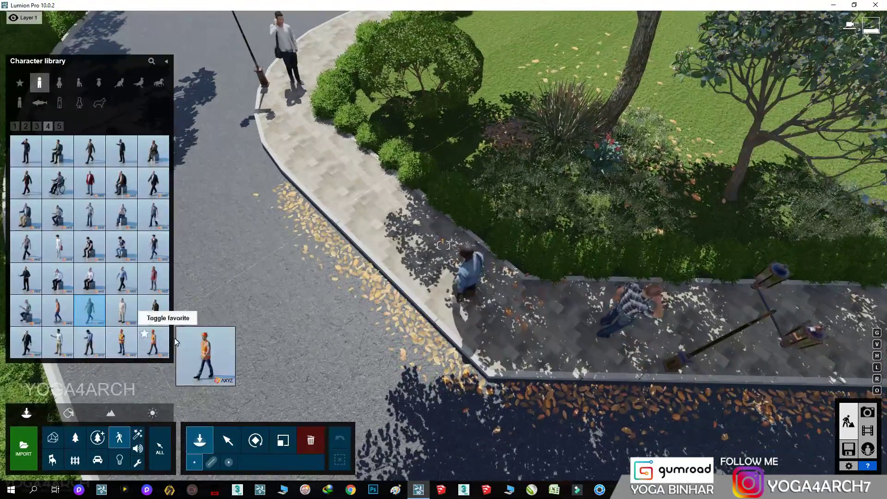
Step: Place Man Caucasian 0017 Walk near the driveway, turned toward the walkway
left_click(122, 310)
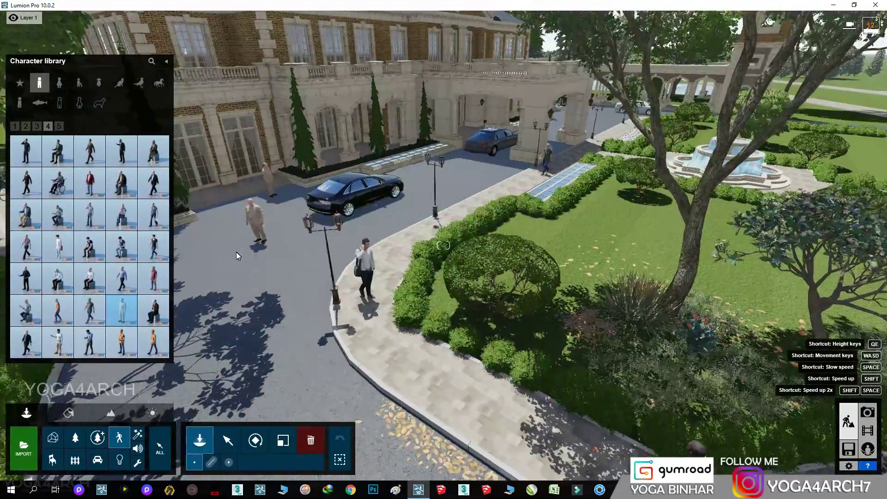
left_click(121, 278)
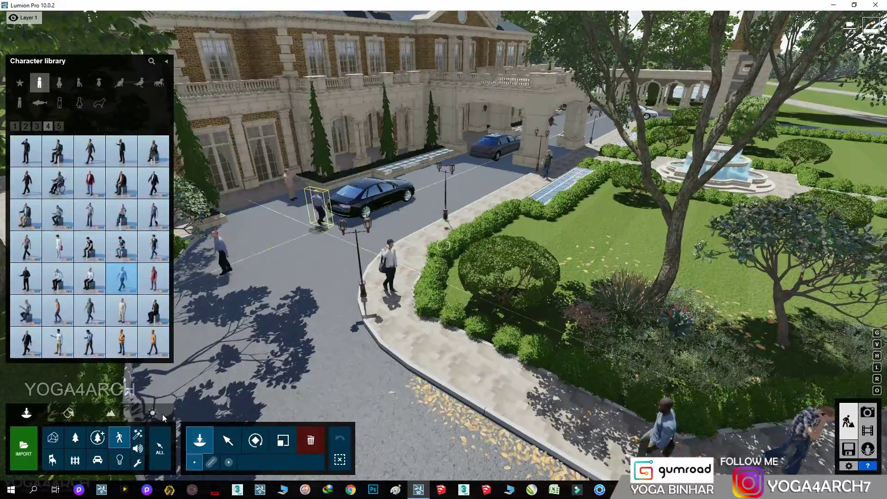
left_click(255, 440)
right_click_drag(249, 255, 320, 348)
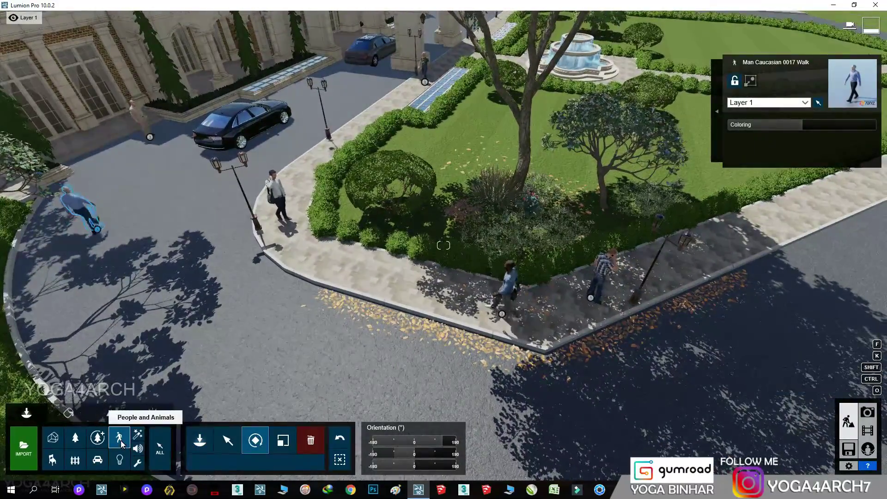
Step: Add Pigeon 001 Flying above the manor roof from the birds category
left_click(120, 437)
left_click(139, 83)
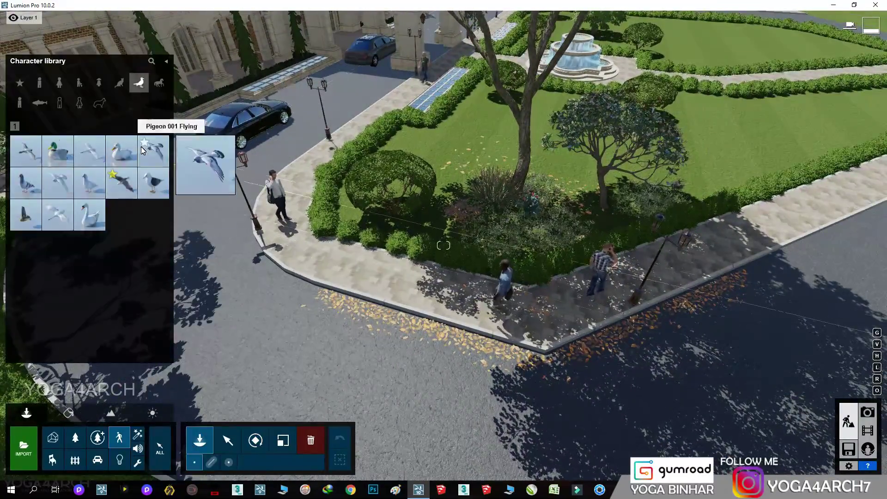
left_click(89, 183)
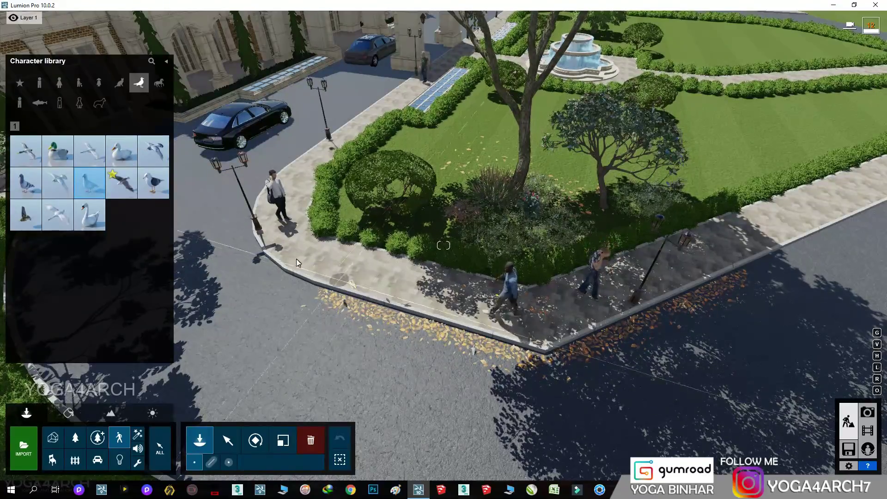
left_click(152, 152)
right_click_drag(153, 151, 258, 216)
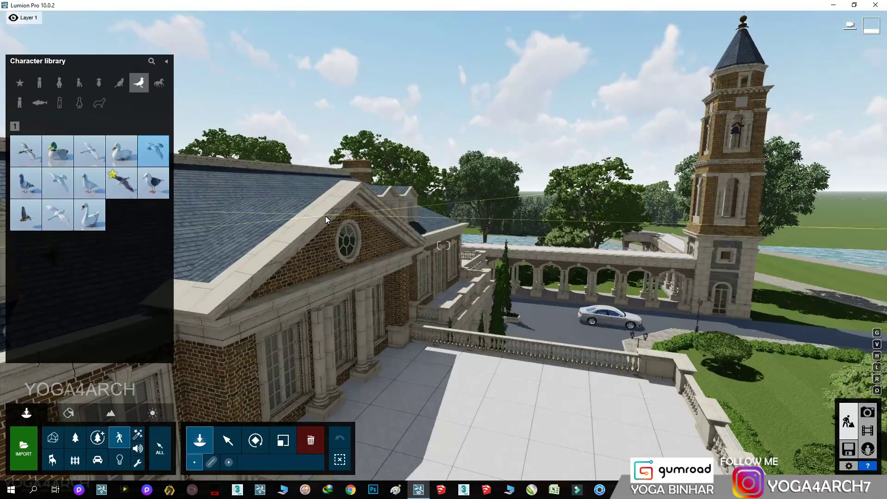
right_click_drag(325, 215, 230, 157)
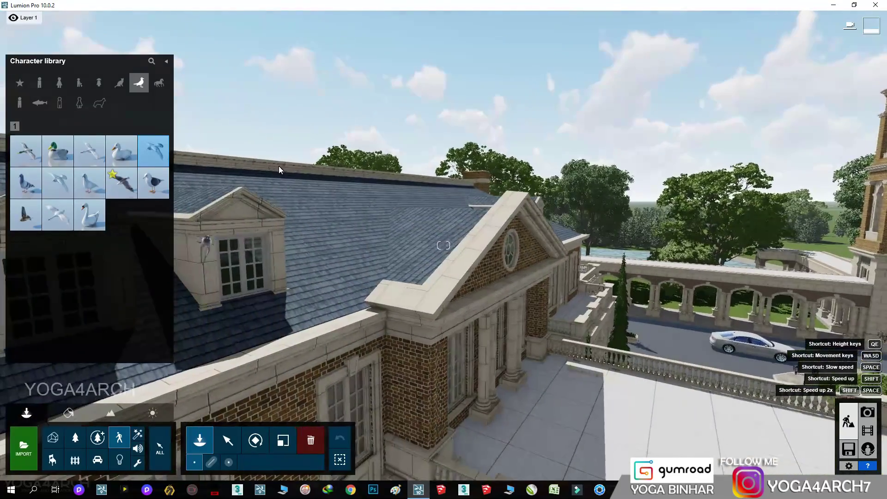
left_click(231, 160)
Step: Render Photo 1 at Print size 3840x2160 as 1.jpg and open the result
left_click(868, 412)
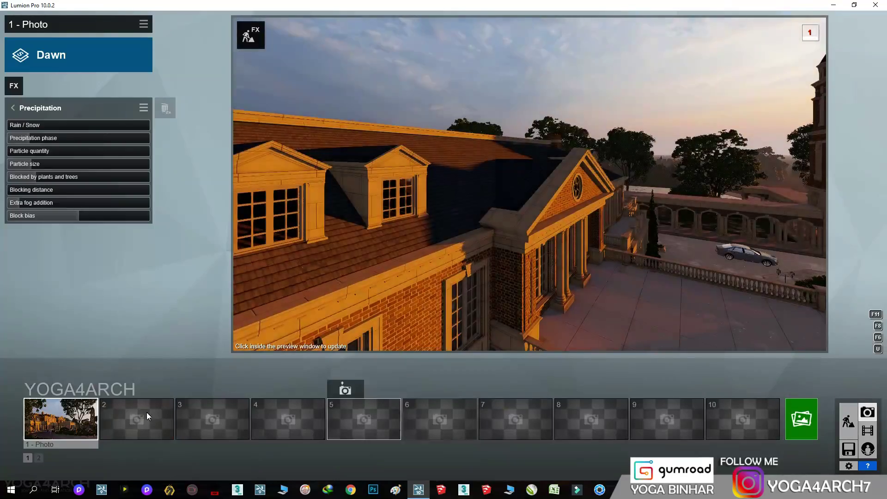
left_click(67, 416)
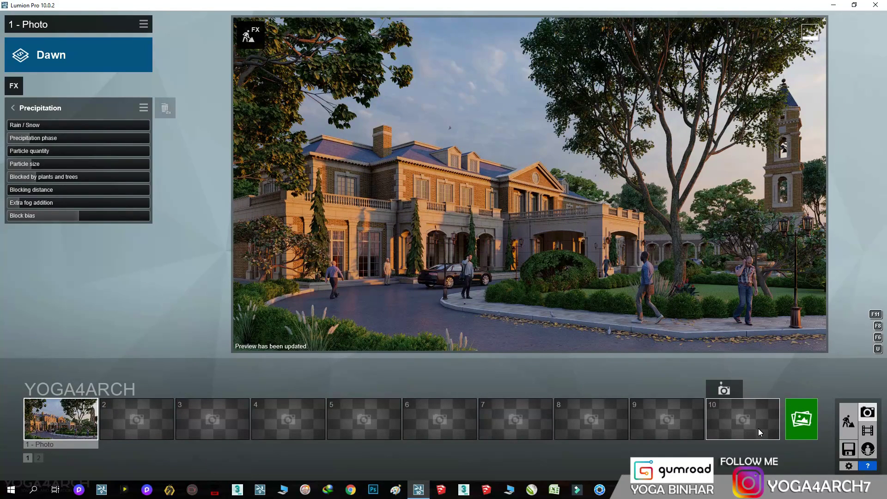
mouse_move(529, 184)
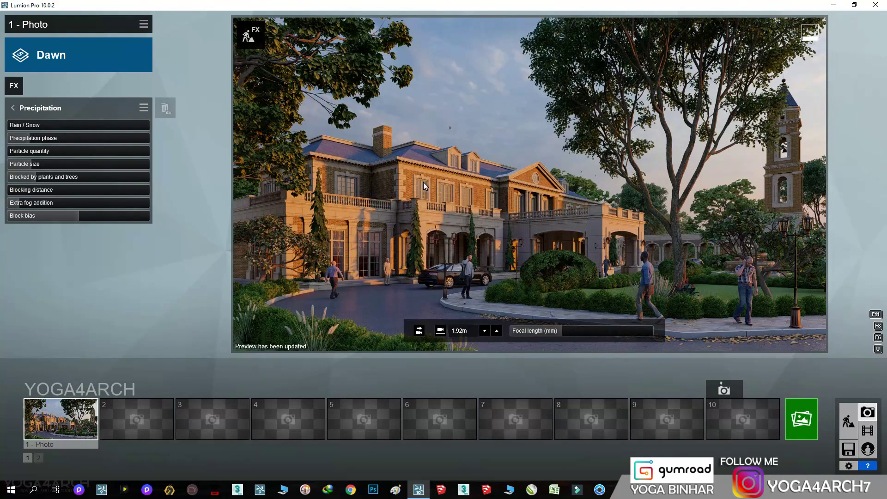
left_click(801, 426)
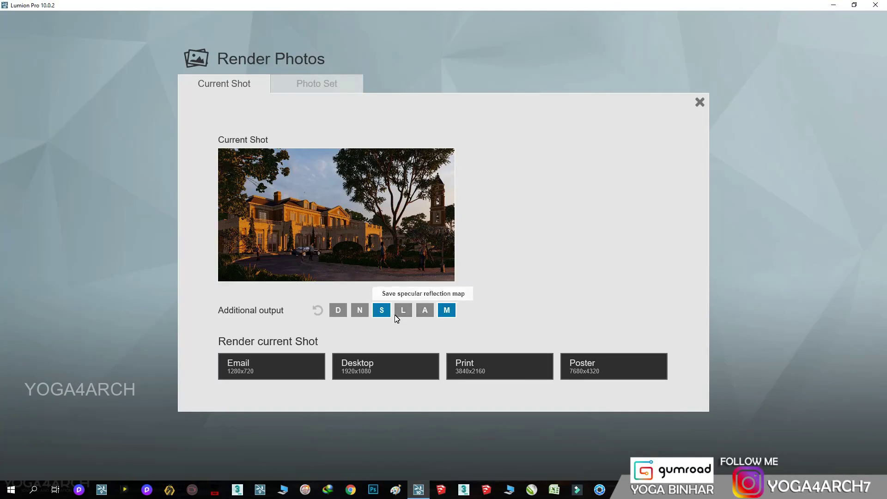
left_click(500, 366)
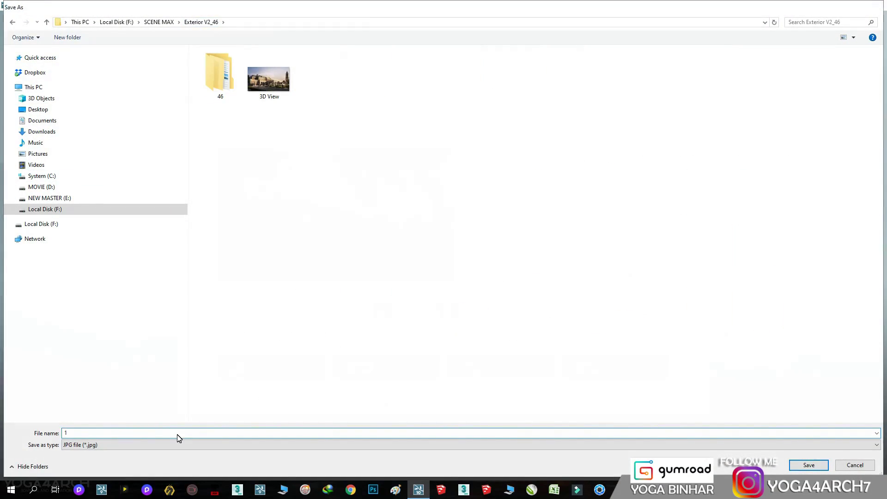
key("Return")
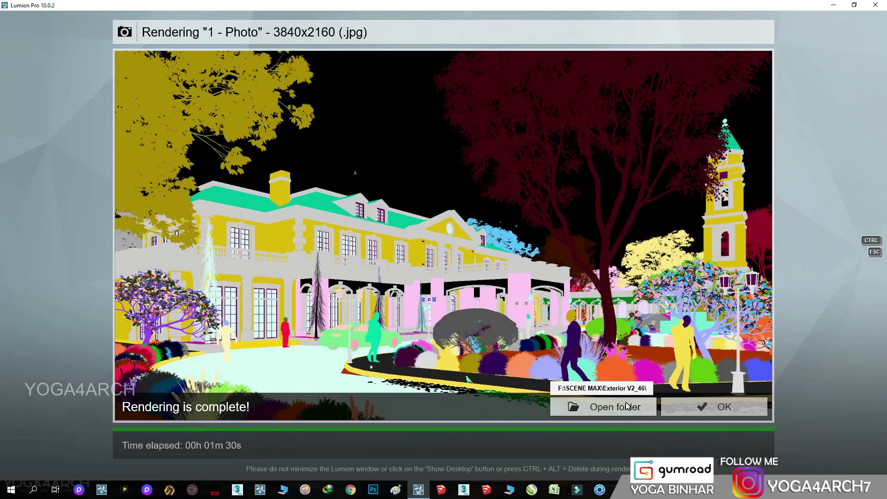
left_click(601, 406)
key("Return")
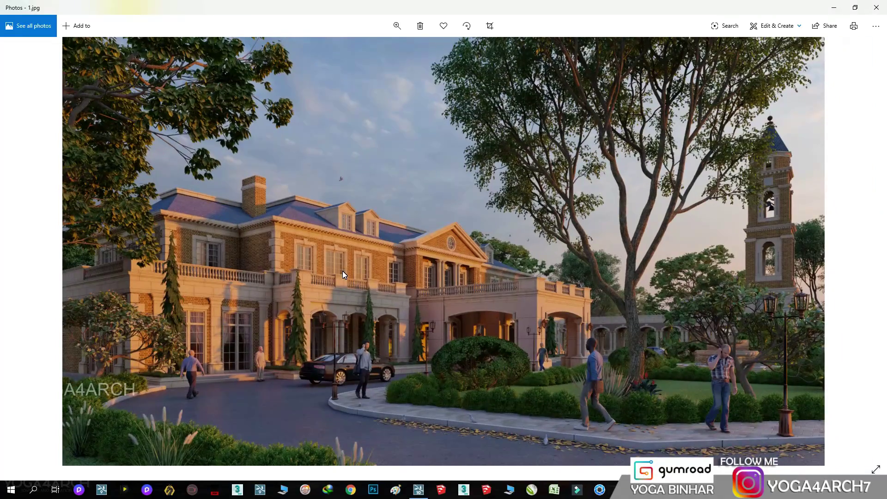
Step: Close Windows Photos after reviewing 1.jpg and return to Lumion
left_click(833, 8)
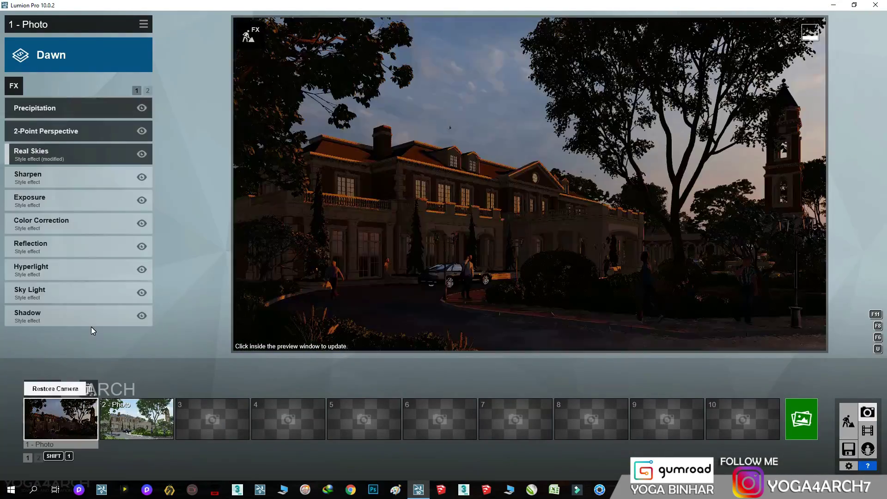
Step: Copy Photo 1's Dawn effects and paste them onto Photo 2
left_click(144, 24)
left_click(80, 31)
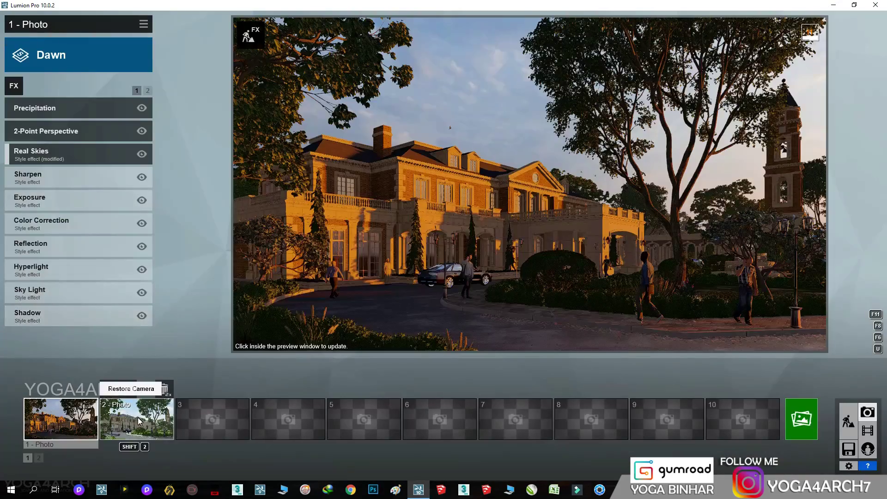
left_click(136, 418)
left_click(143, 24)
left_click(177, 31)
Step: Set Photo 2's style, trying Realistic and settling on Overcast
left_click(104, 63)
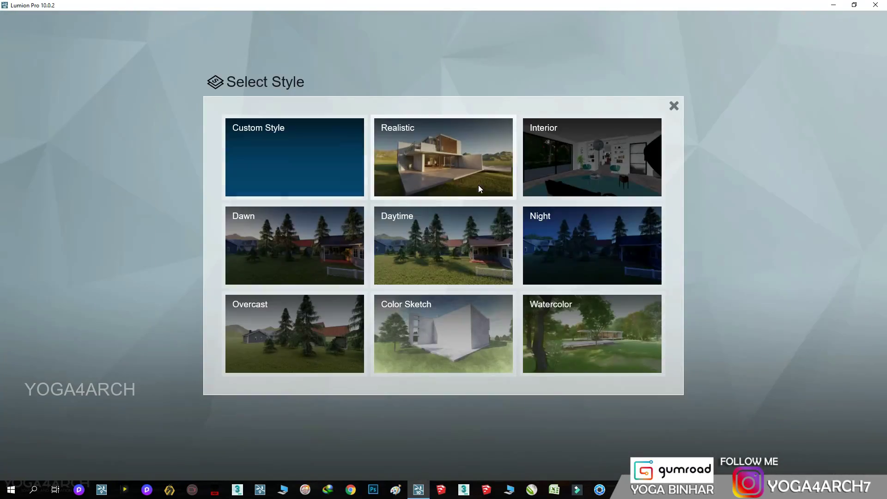
left_click(421, 173)
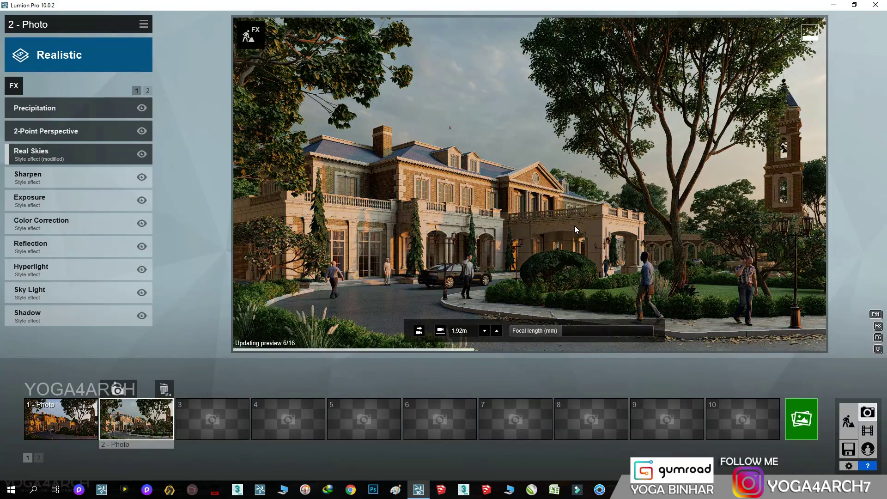
left_click(90, 67)
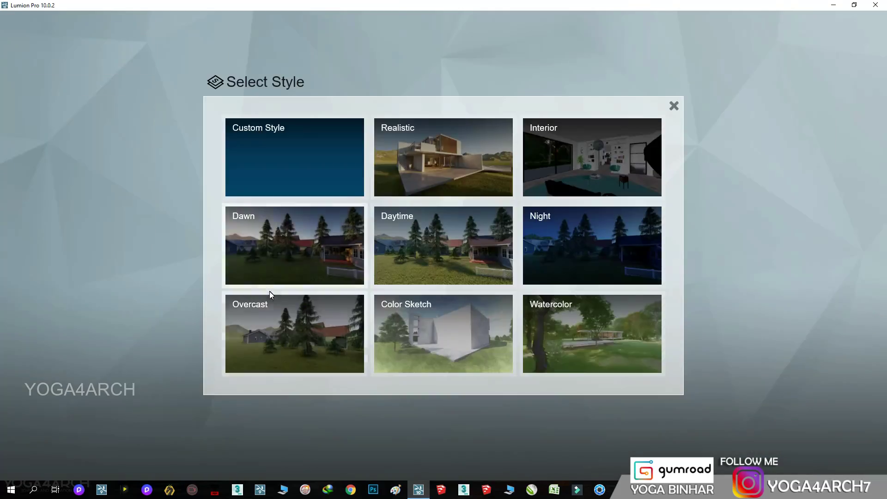
left_click(270, 296)
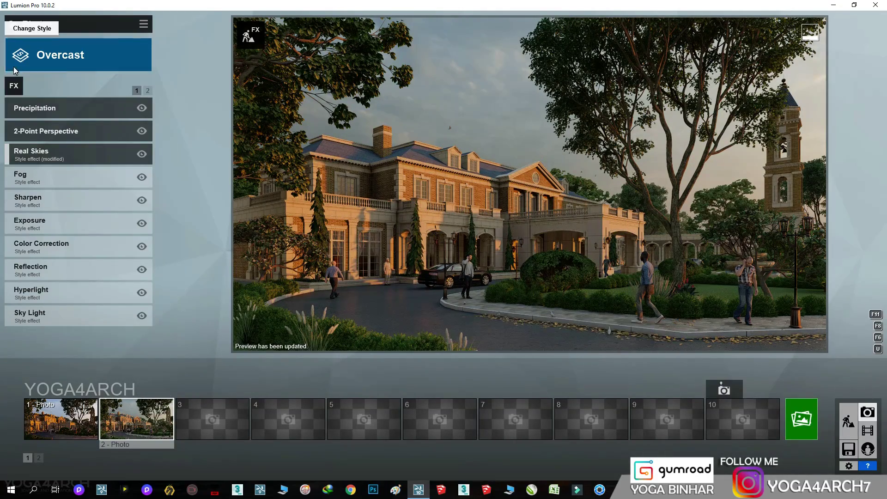
Step: Add a Reflection effect with planes on the glass, door and ground-floor windows and the pediment
left_click(14, 85)
left_click(638, 100)
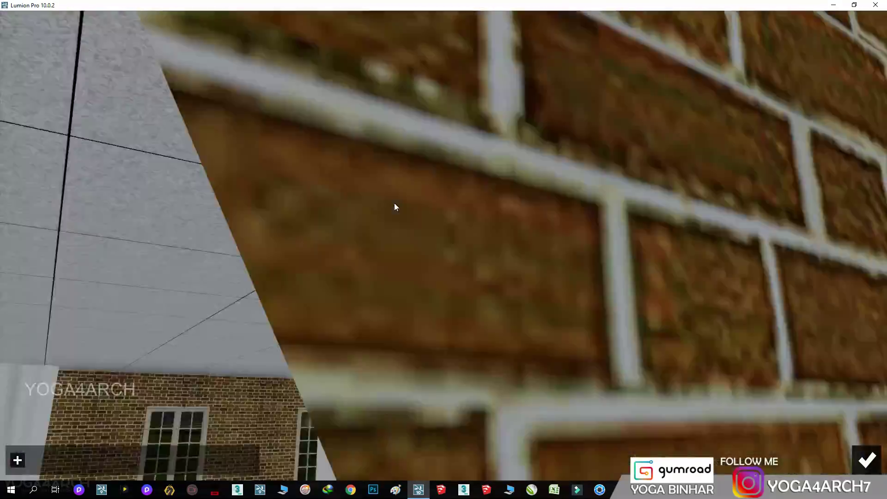
left_click(316, 239)
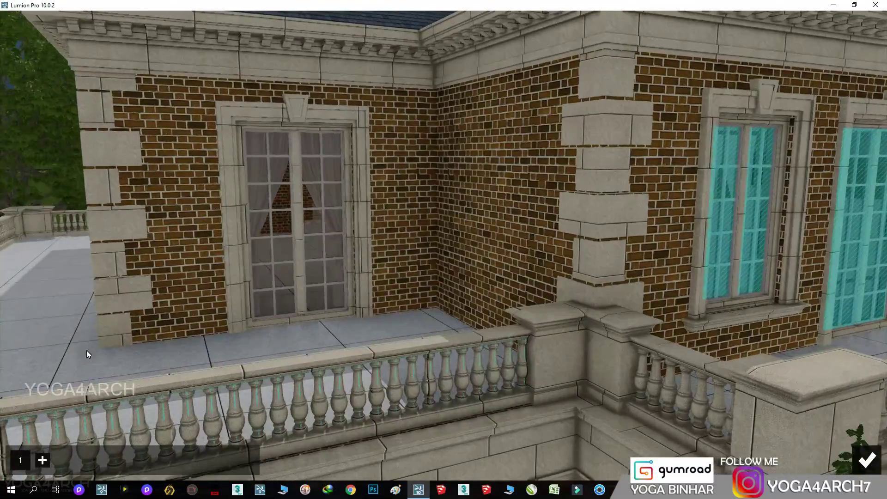
left_click(42, 460)
left_click(275, 221)
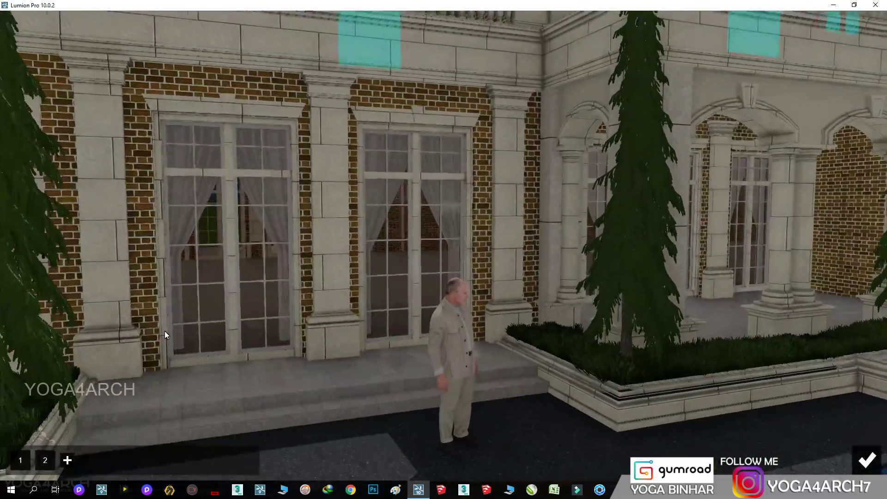
left_click(67, 460)
left_click(265, 239)
left_click(91, 460)
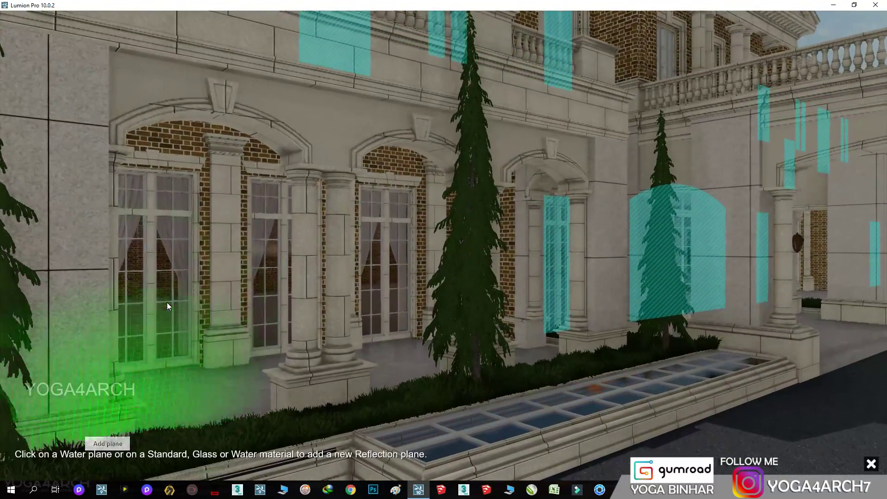
left_click(167, 303)
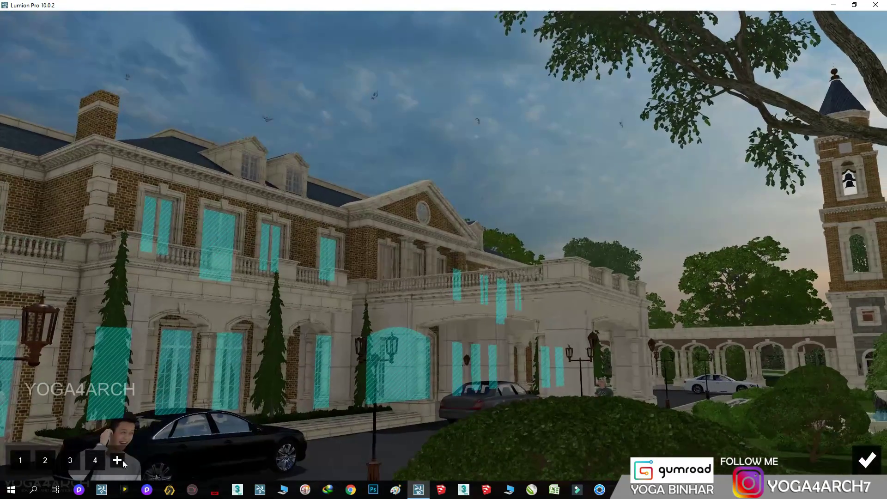
left_click(116, 460)
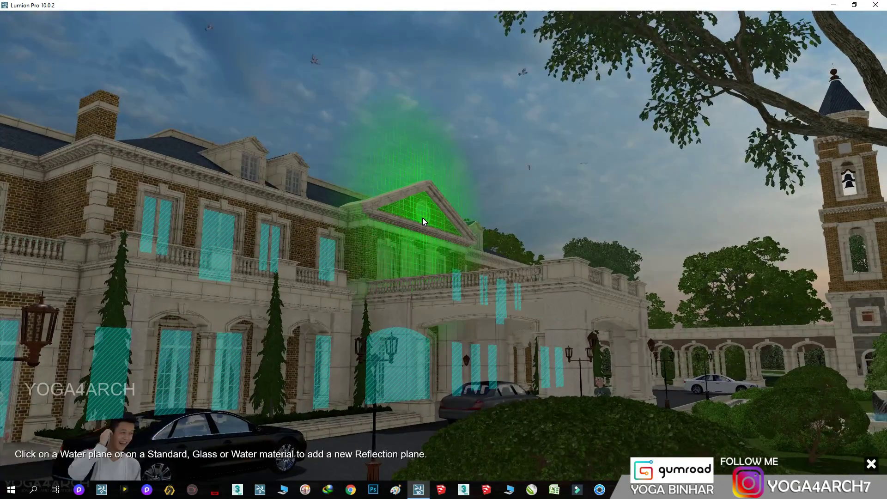
left_click(422, 221)
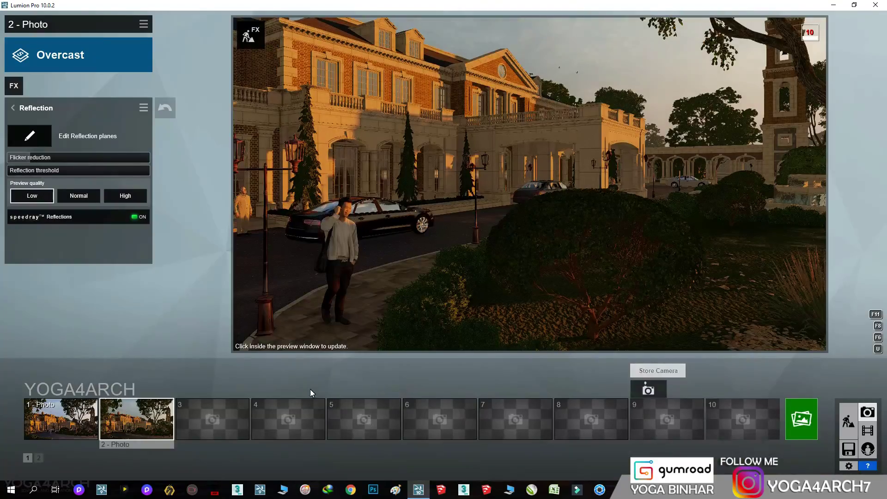
Step: On Photo 2's view, apply Realistic style and an Evening real sky, nudging its heading
key("shift+2")
left_click(441, 143)
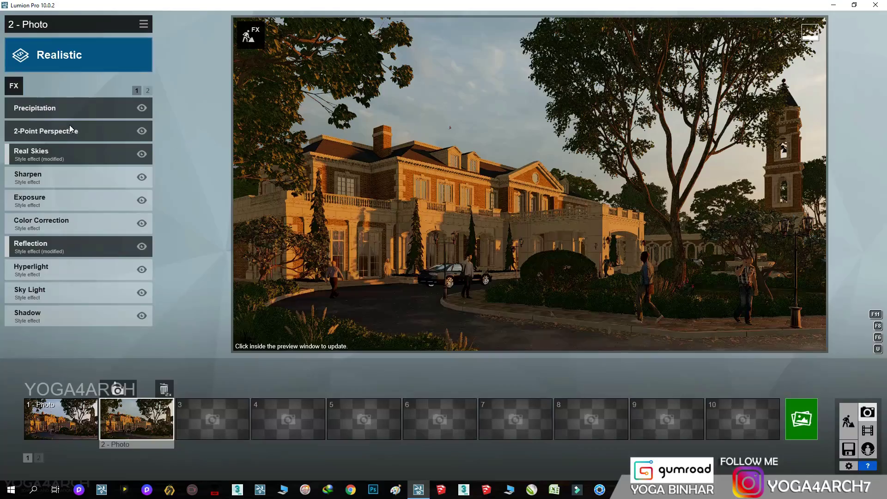
left_click(54, 141)
left_click(372, 95)
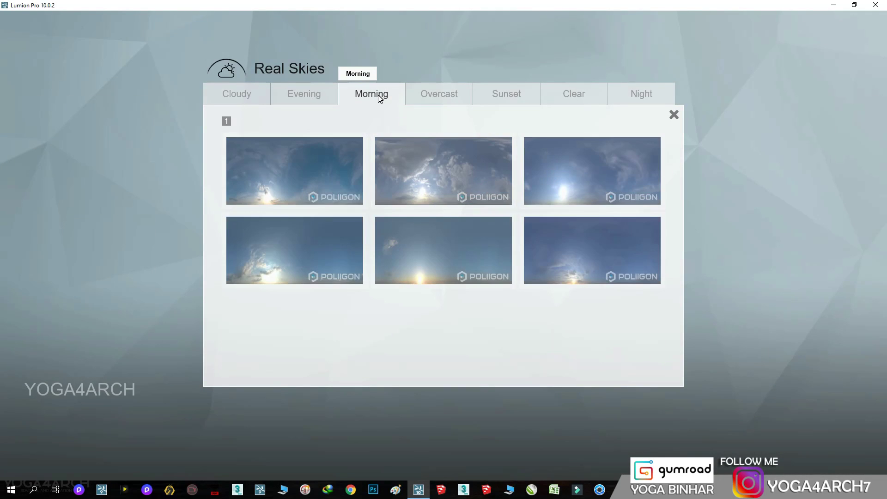
left_click(314, 93)
left_click(448, 261)
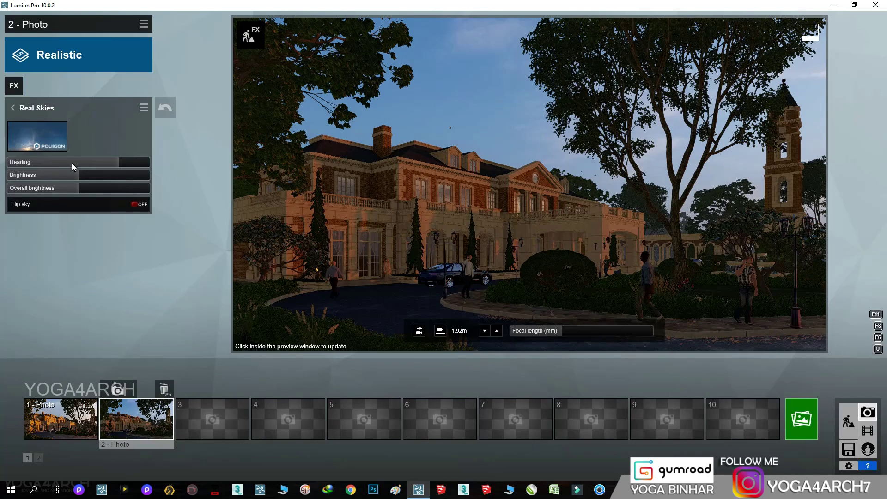
left_click_drag(98, 169, 97, 168)
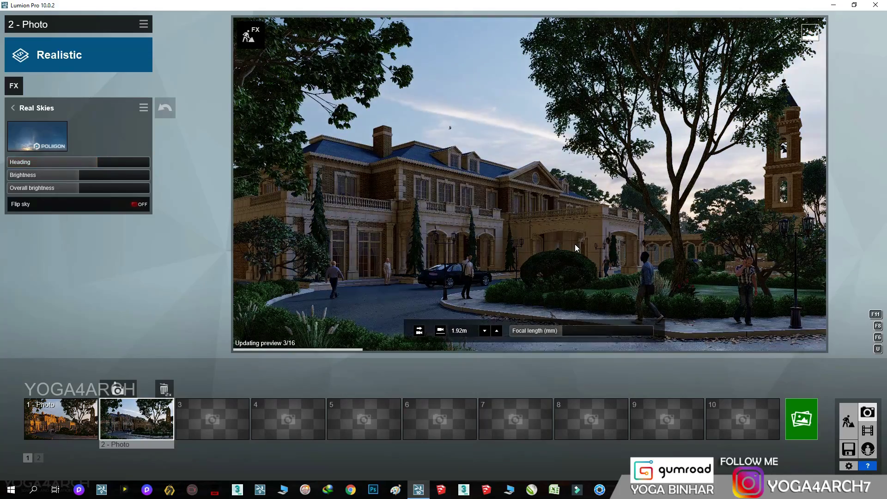
Step: Try a purple evening sky at heading 73.6°, then a deep blue evening sky, then a sunset sky
left_click(32, 144)
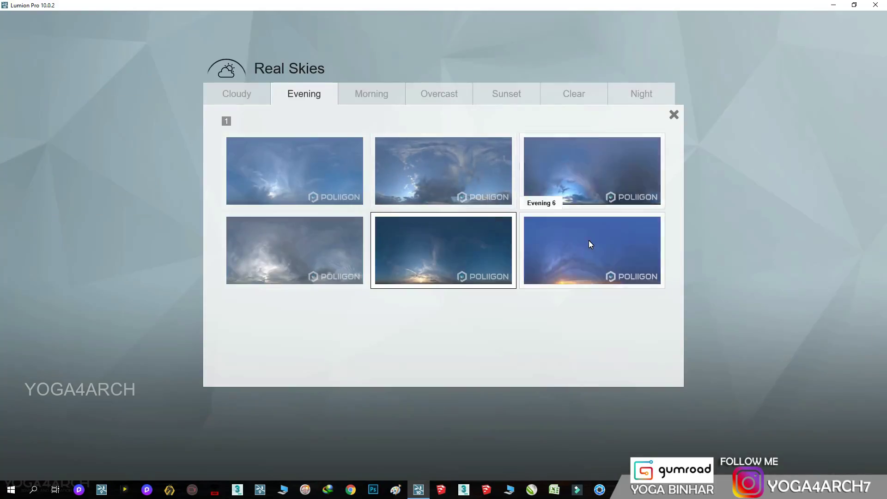
left_click(589, 240)
left_click(62, 162)
left_click_drag(62, 162, 115, 167)
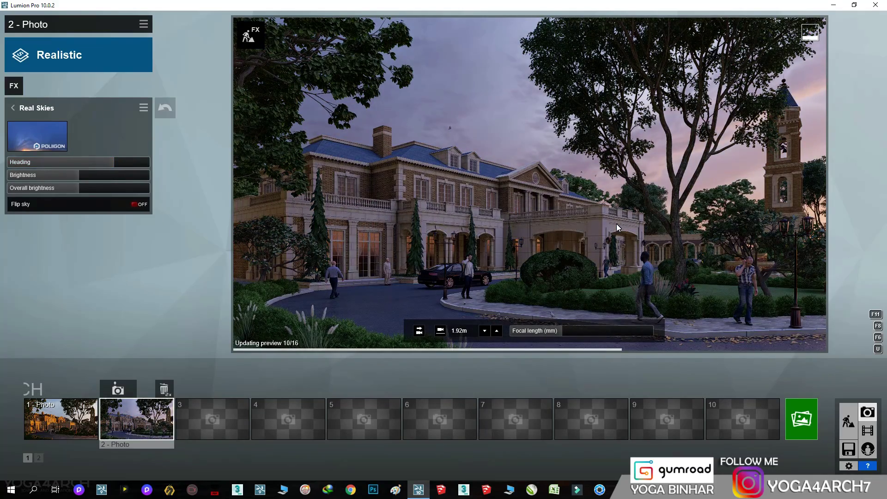
left_click(34, 137)
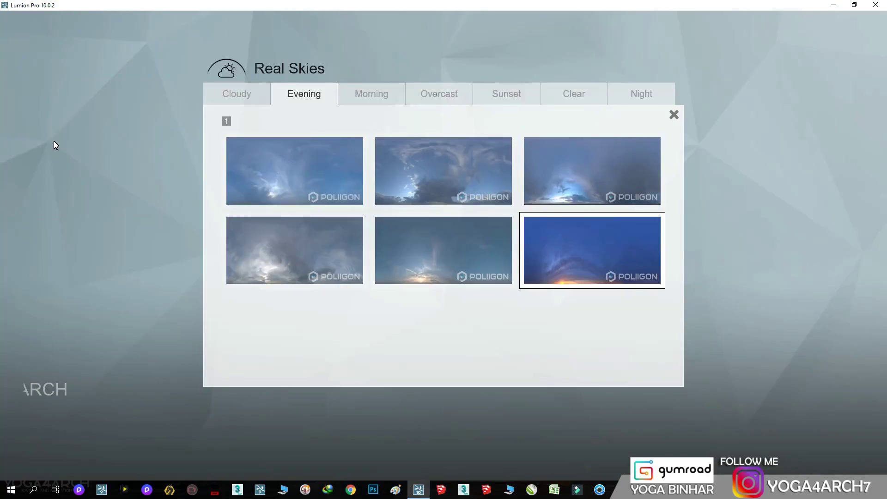
left_click(430, 252)
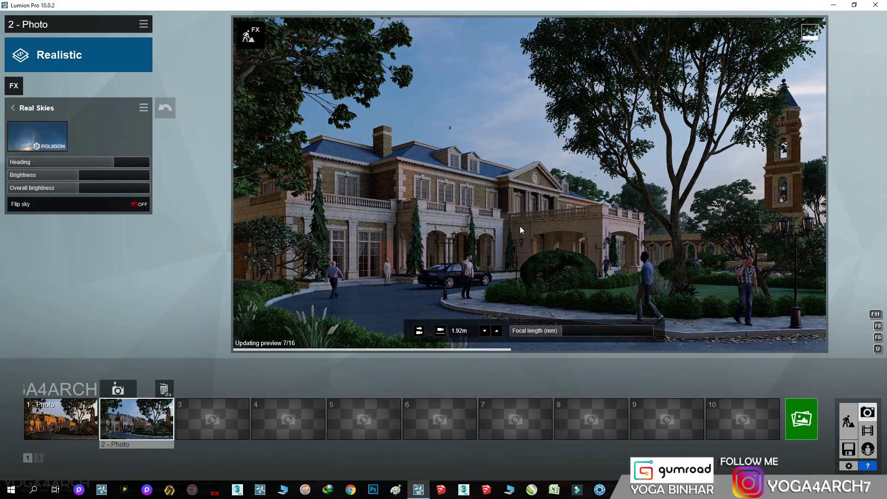
left_click(37, 136)
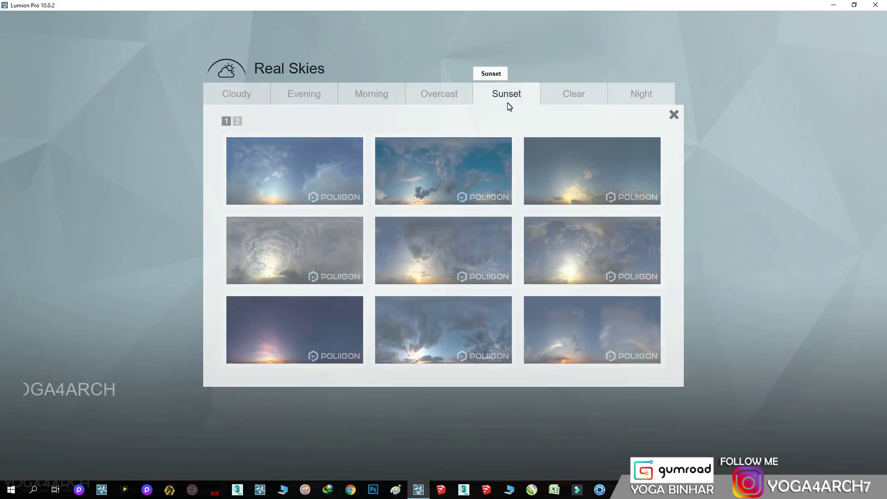
left_click(581, 276)
Step: Raise the sky's overall brightness and swap in a different sunset real sky
left_click(420, 228)
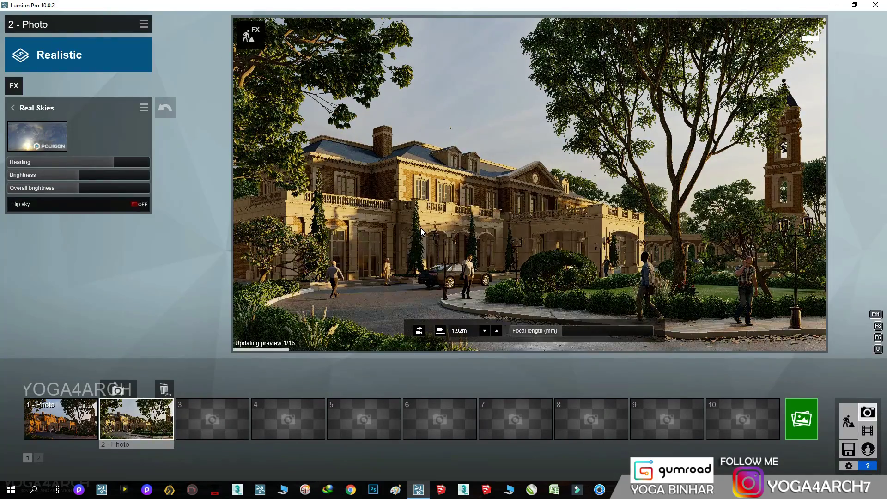
mouse_move(467, 245)
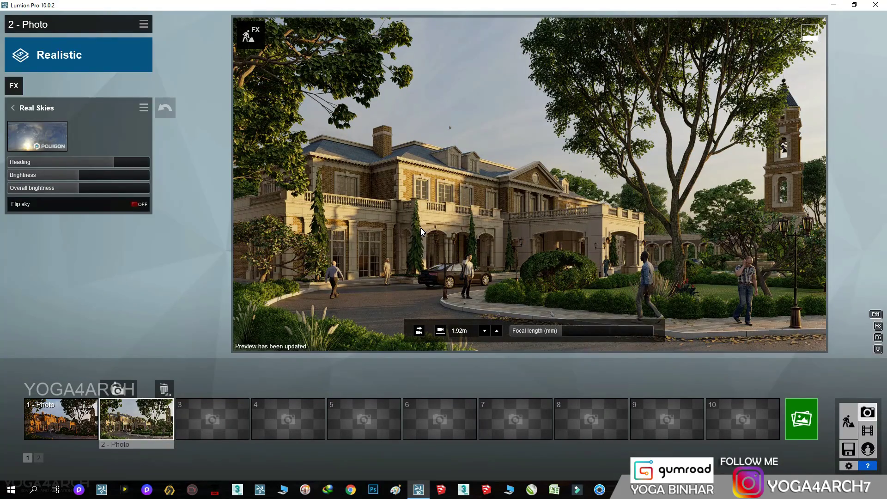
left_click(111, 188)
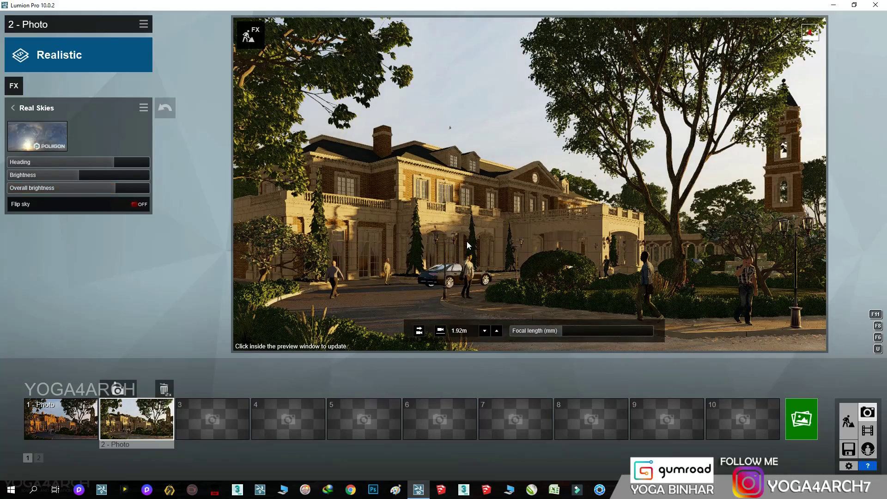
left_click(513, 223)
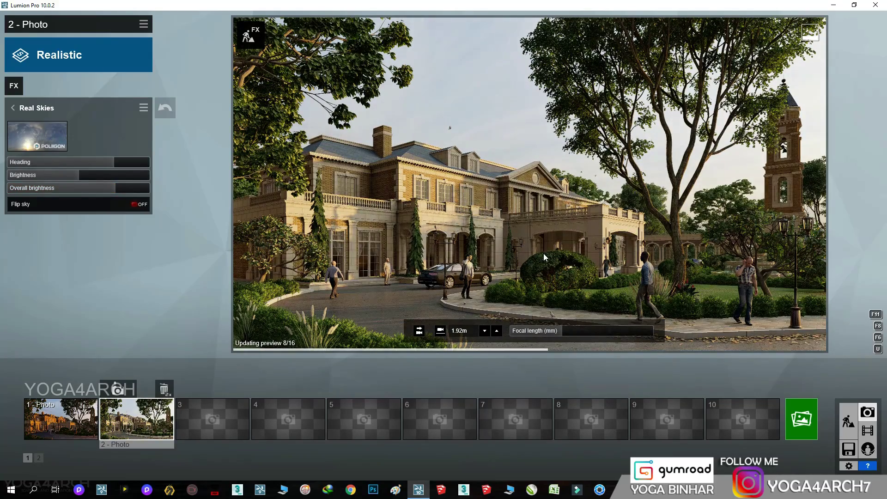
left_click(52, 140)
left_click(443, 250)
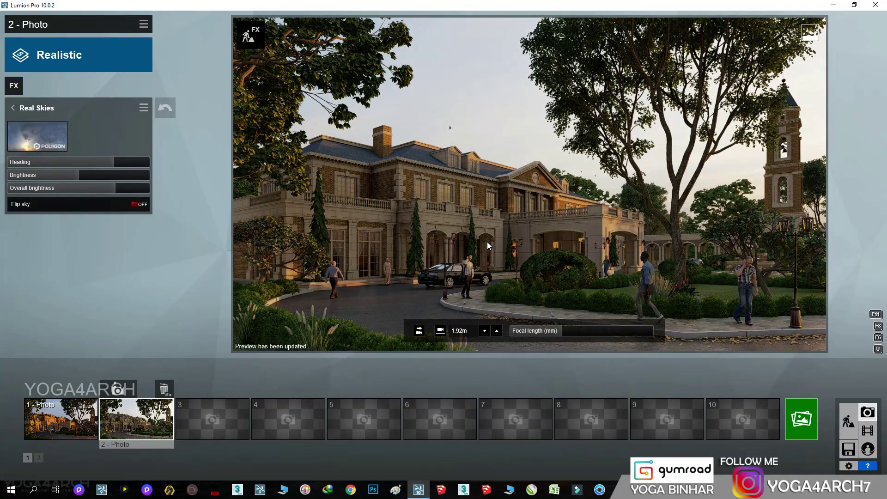
left_click(87, 176)
left_click(442, 233)
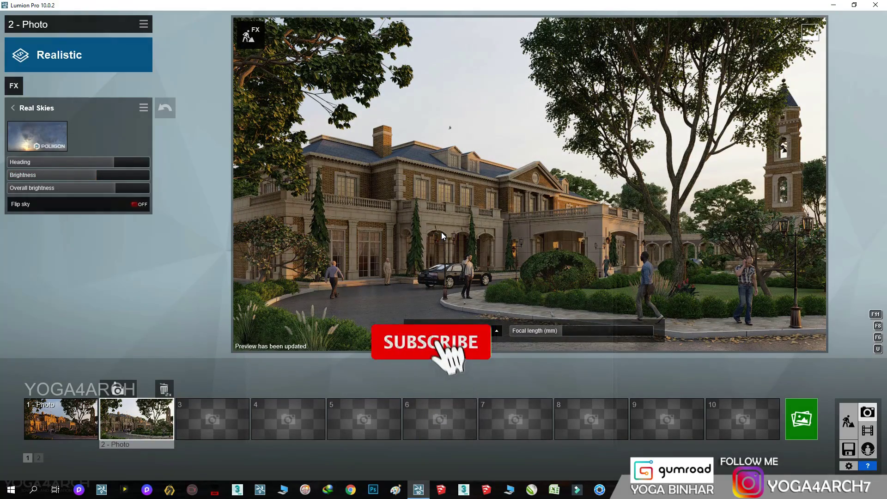
Step: Turn Flip sky on and fine-tune the overall sky brightness up and back down
left_click(136, 204)
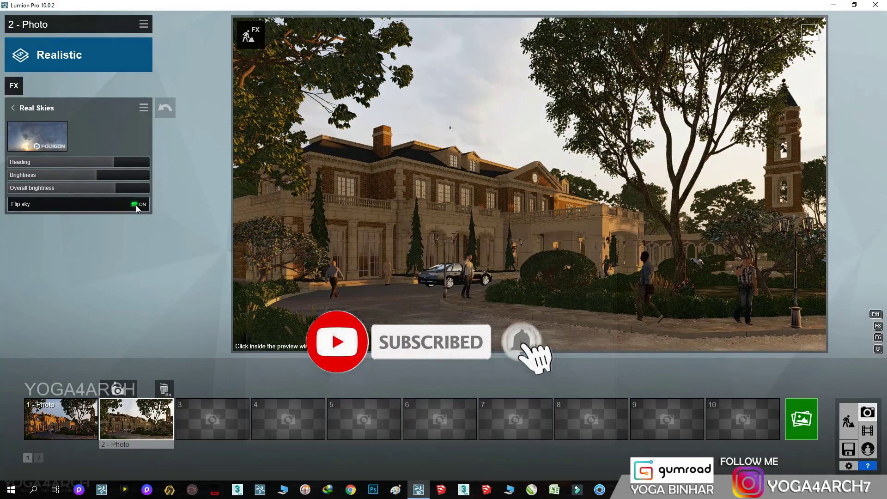
left_click(598, 255)
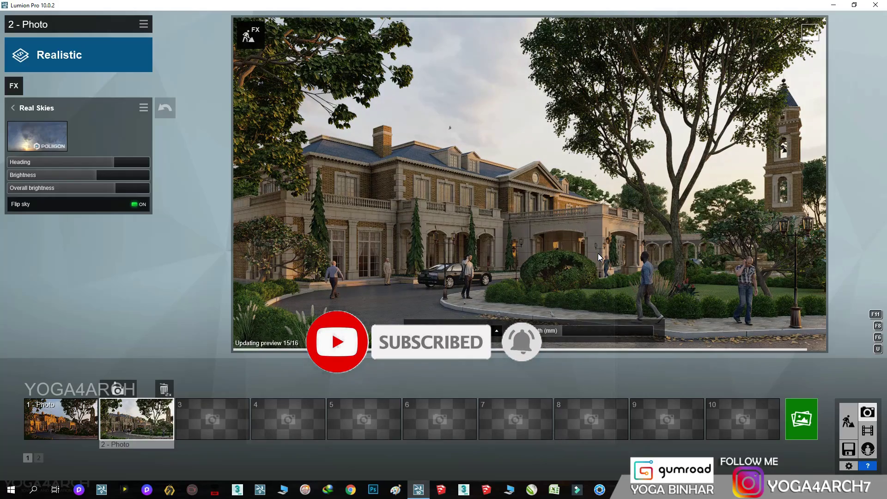
left_click_drag(119, 187, 136, 192)
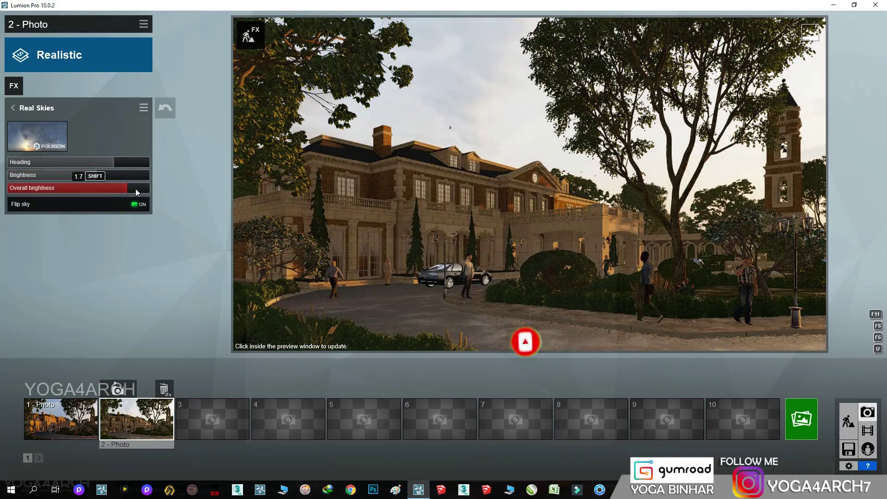
left_click(646, 264)
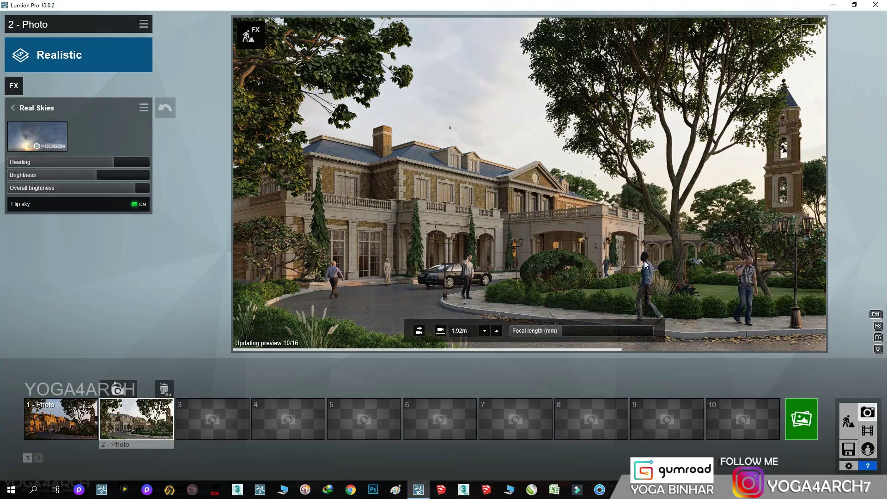
left_click_drag(135, 188, 85, 173)
left_click(548, 251)
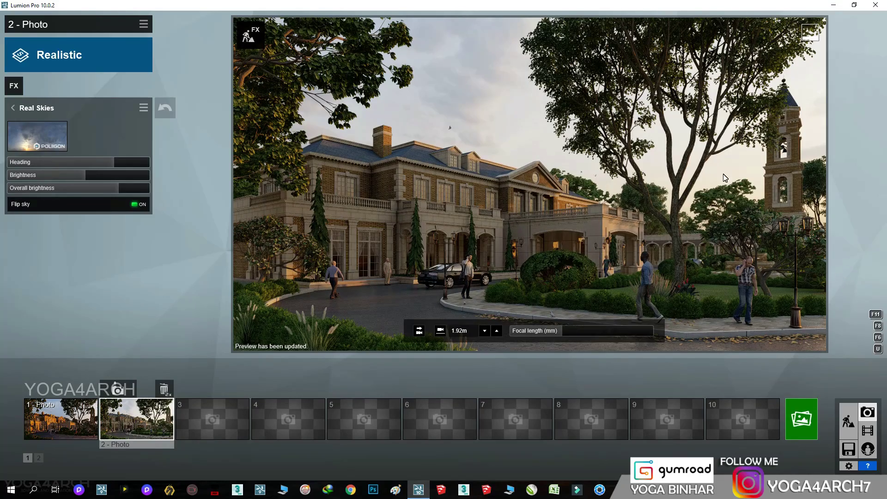
Step: Rotate the sky heading from about 111° to 130° and set brightness to 1.1
left_click(96, 175)
mouse_move(121, 164)
left_mouse_down()
mouse_move(108, 162)
mouse_move(122, 163)
left_mouse_up()
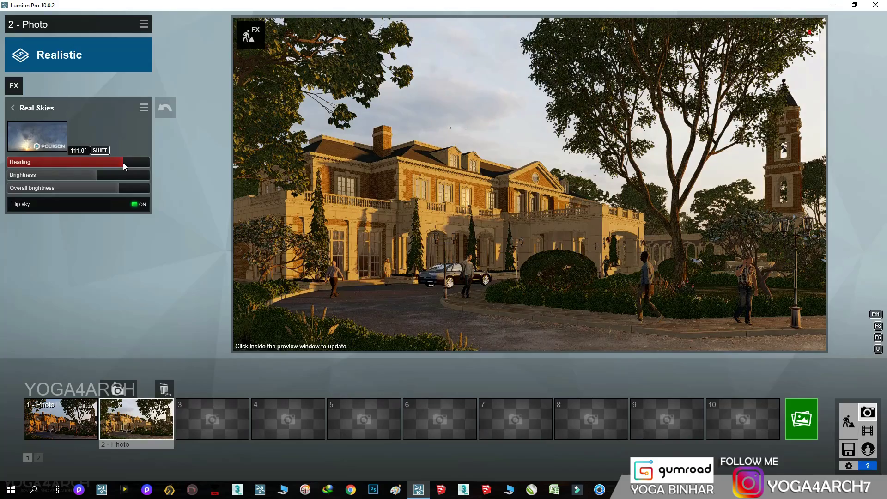
left_click(536, 223)
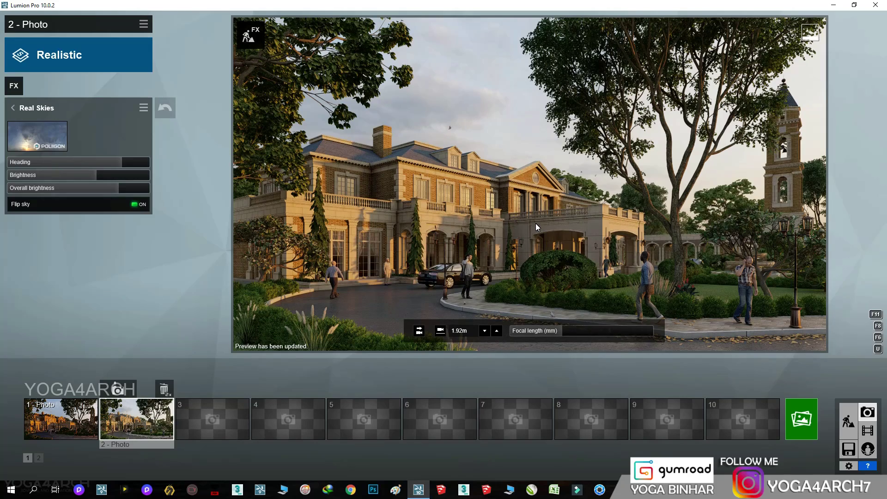
left_click_drag(123, 162, 135, 164)
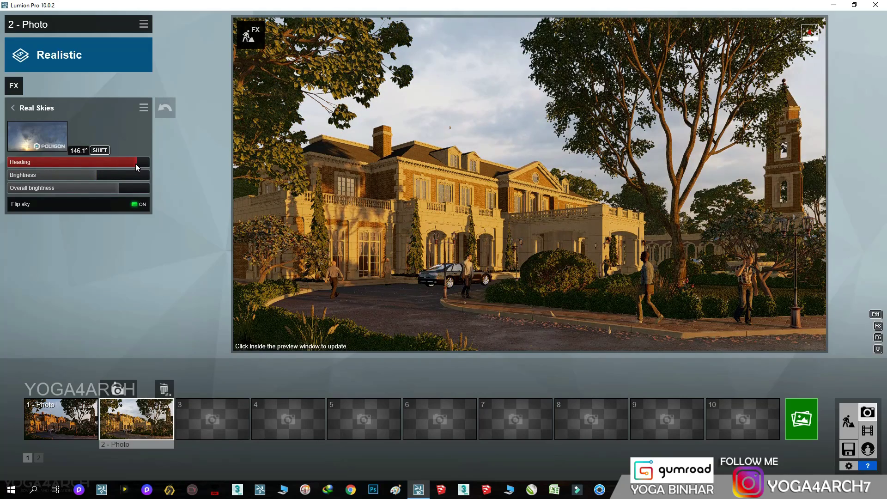
left_click(533, 238)
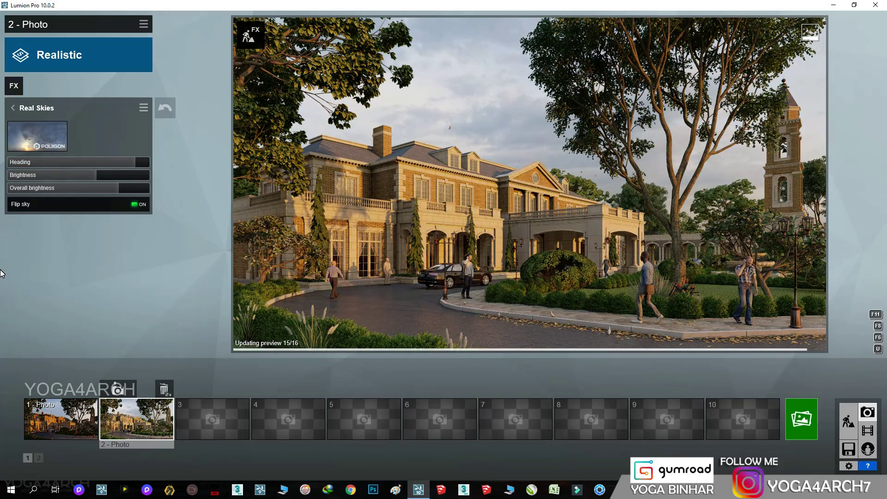
left_click_drag(95, 175, 88, 174)
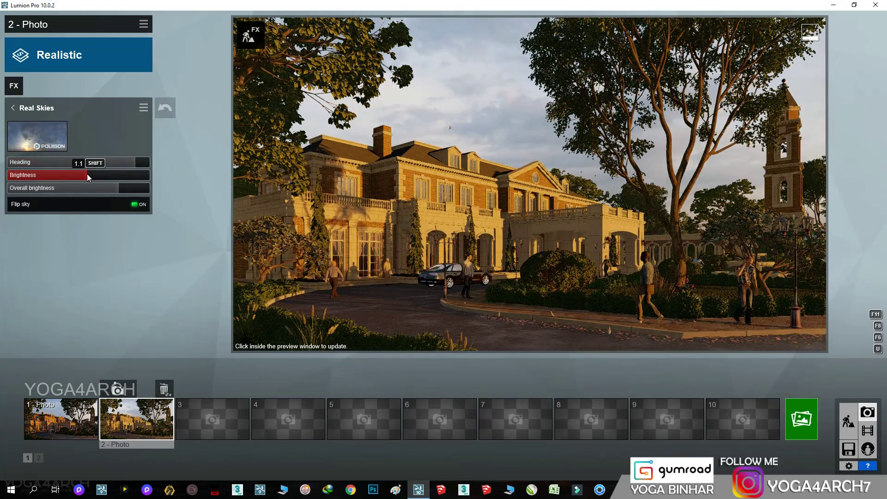
left_click(400, 208)
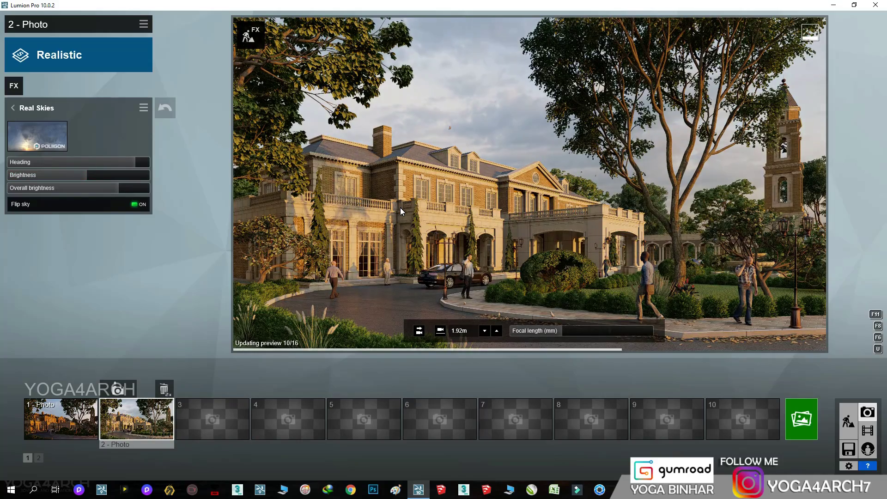
Step: Readjust the sky heading from about 119° to about 131°
left_click(111, 188)
left_click(127, 163)
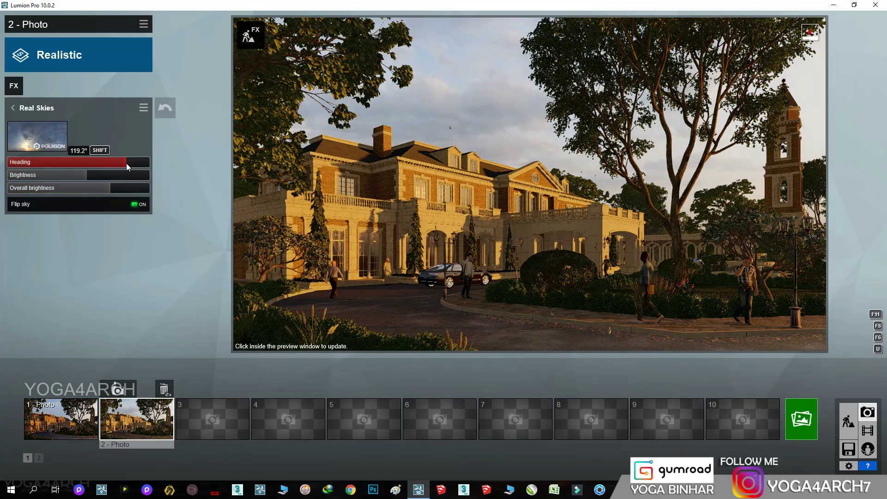
left_click(527, 250)
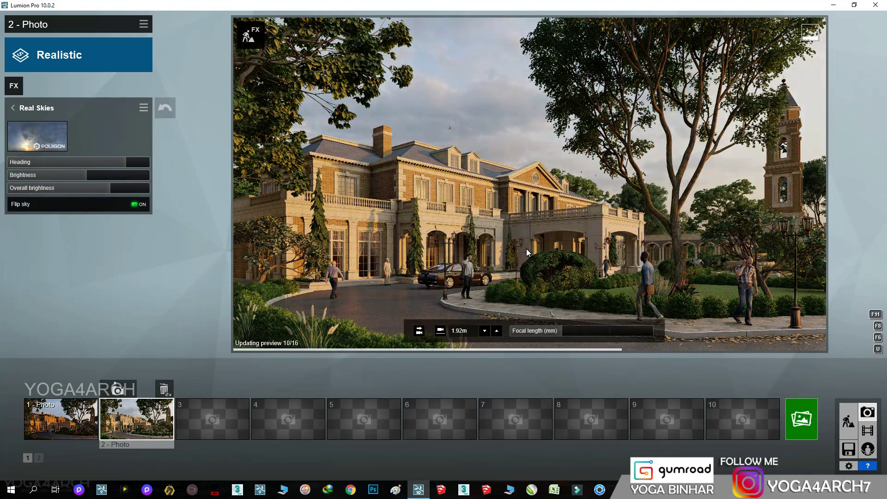
left_click_drag(119, 164, 137, 164)
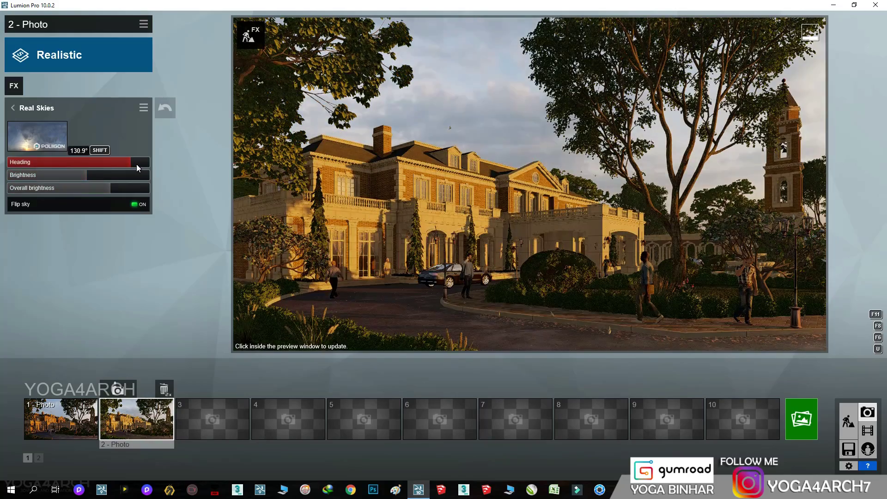
left_click(398, 315)
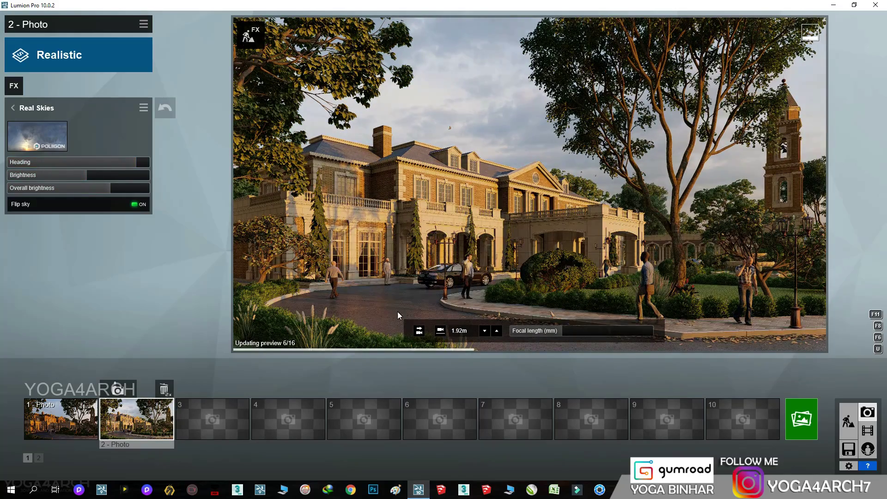
Step: Swap Photo 2 to another sunset sky and raise its overall brightness
left_click(65, 144)
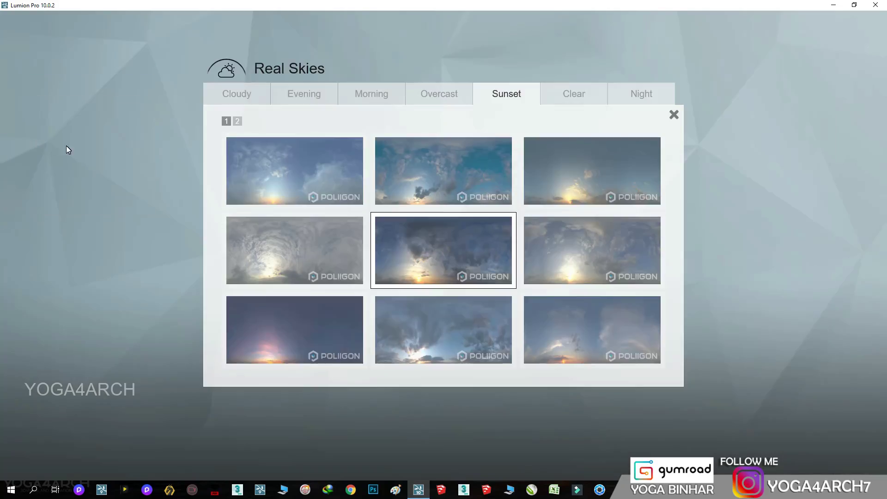
left_click(295, 171)
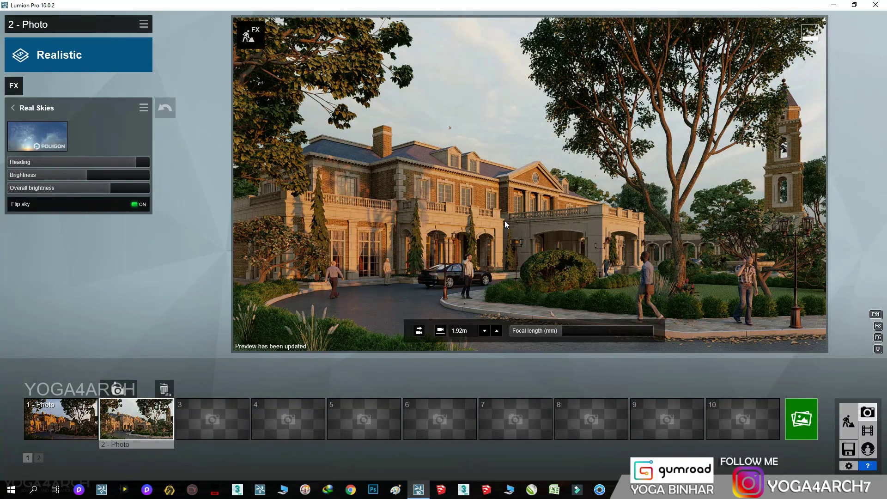
mouse_move(86, 175)
left_mouse_down()
mouse_move(74, 175)
mouse_move(131, 188)
left_mouse_up()
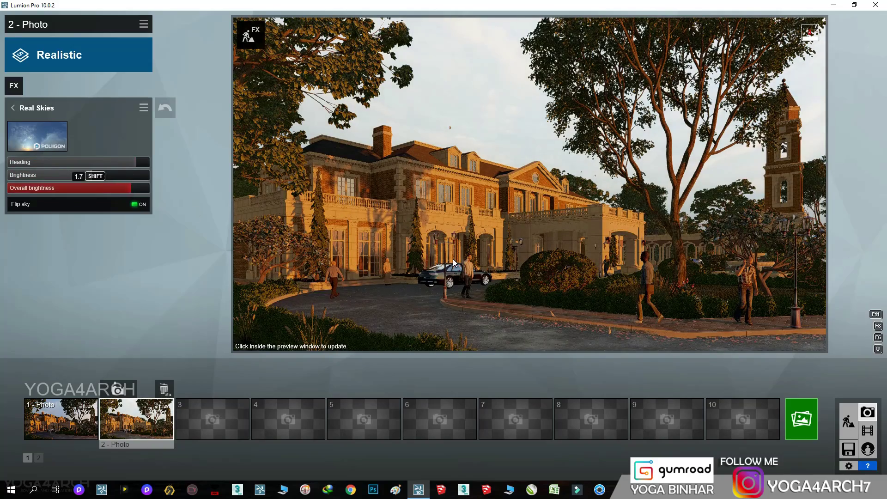
left_click(510, 248)
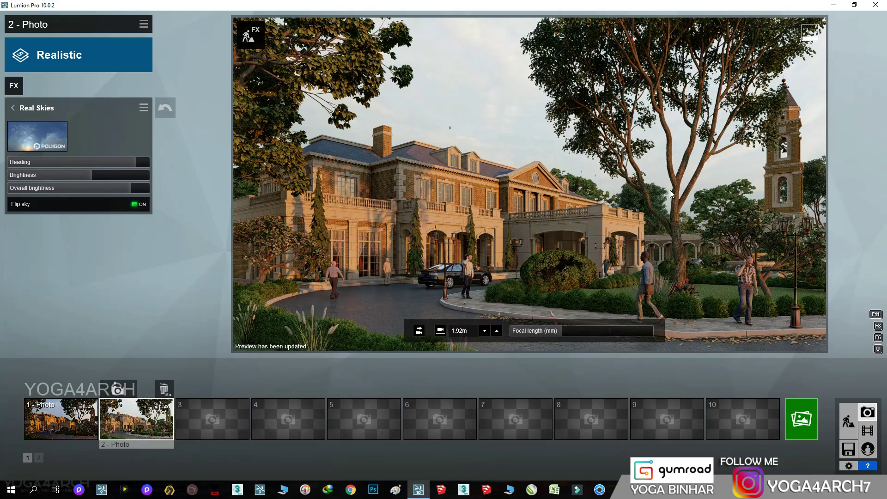
Step: Start rendering Photo 2 at 3840x2160, confirming the file name
left_click(802, 418)
left_click(496, 365)
key("Return")
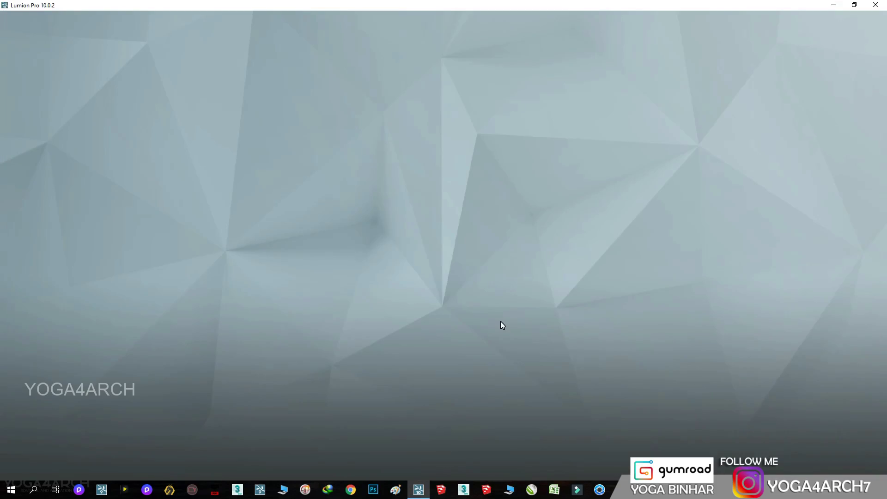
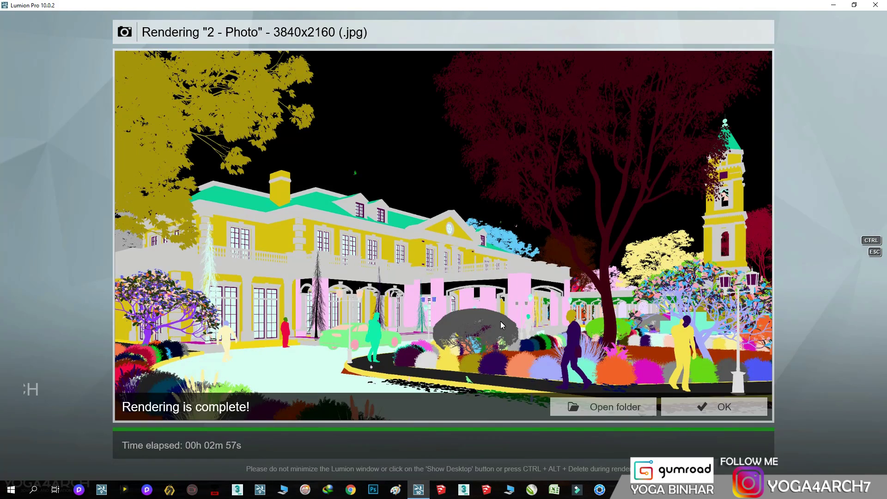
Step: Preview finished renders 2 and 1 from the Exterior V2_46 folder, then return to Lumion
left_click(601, 407)
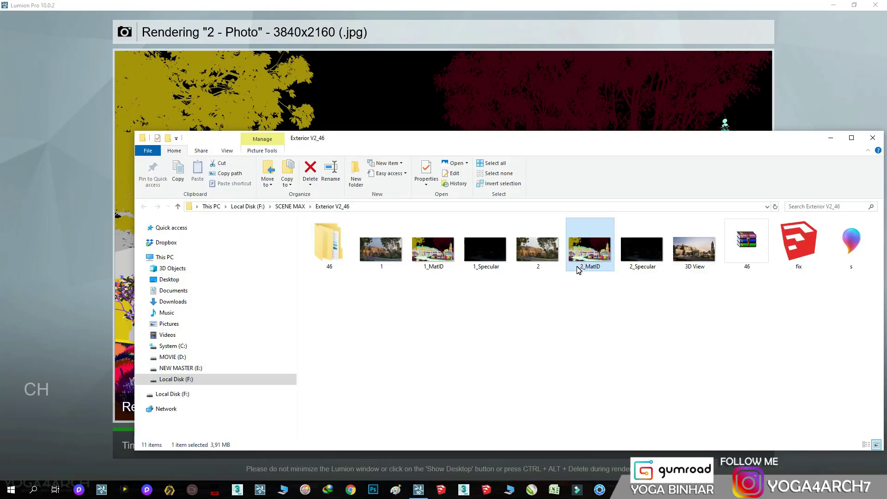
double_click(537, 245)
key("Left")
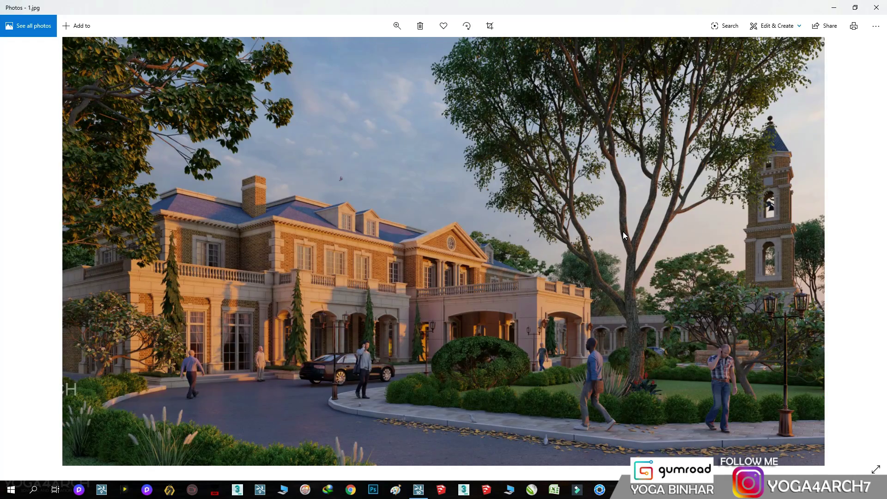
key("Right")
left_click(876, 7)
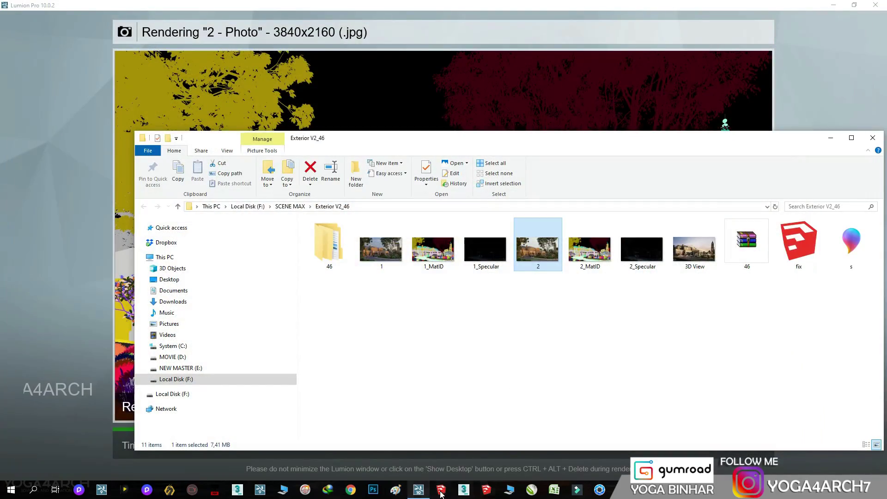
left_click(827, 139)
left_click(838, 420)
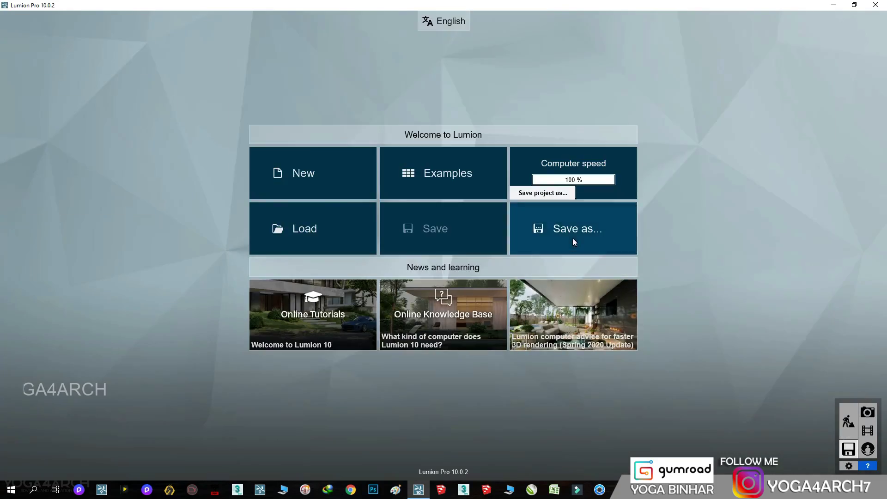
Step: Save the Lumion project as house.ls10 in the Exterior V2_46 folder
left_click(573, 238)
key("Return")
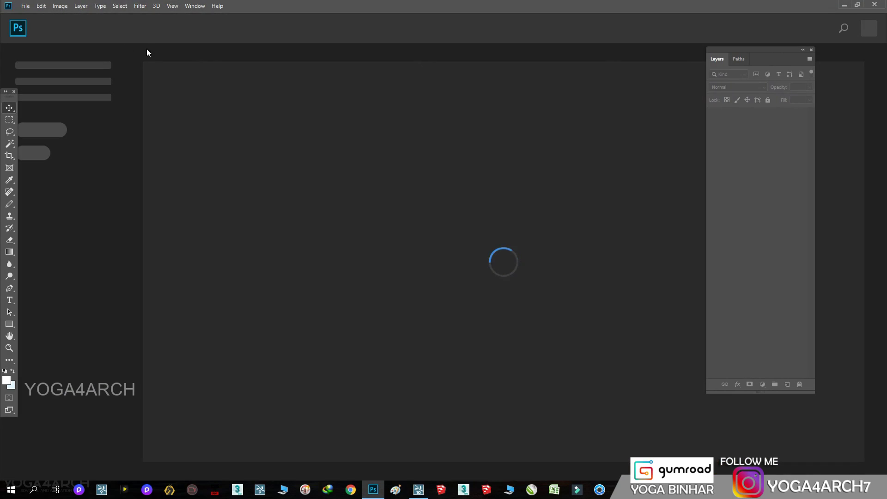
Step: Open renders 2, 2_MatID and 2_Specular from F:\SCENE MAX\Exterior V2_46 in Photoshop
key("ctrl+o")
left_click(69, 209)
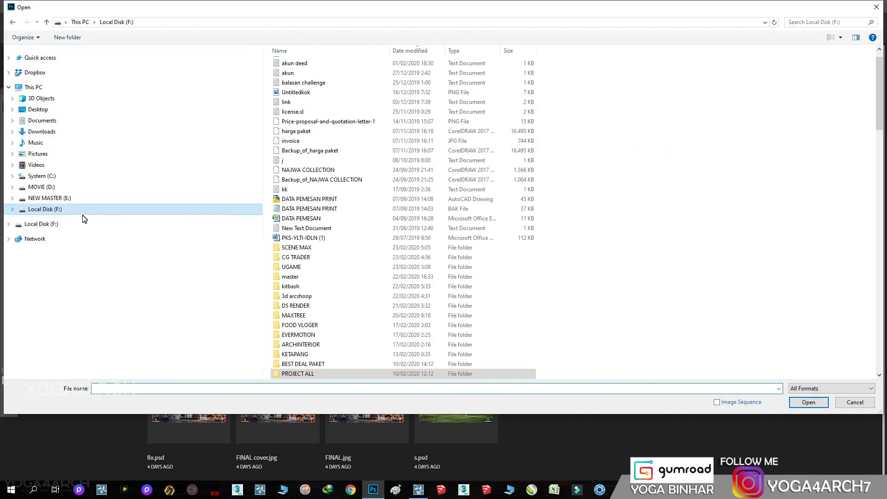
double_click(356, 254)
scroll(358, 245, "down", 5)
double_click(317, 210)
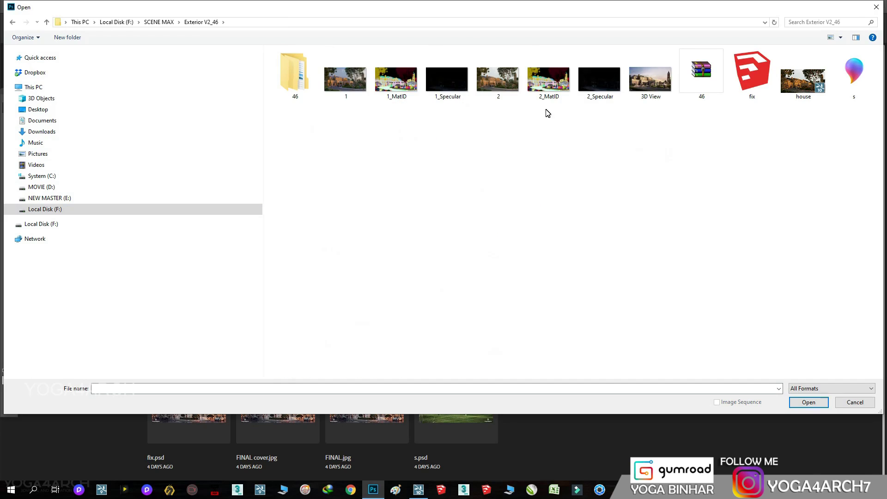
left_click_drag(471, 109, 601, 90)
left_click(808, 402)
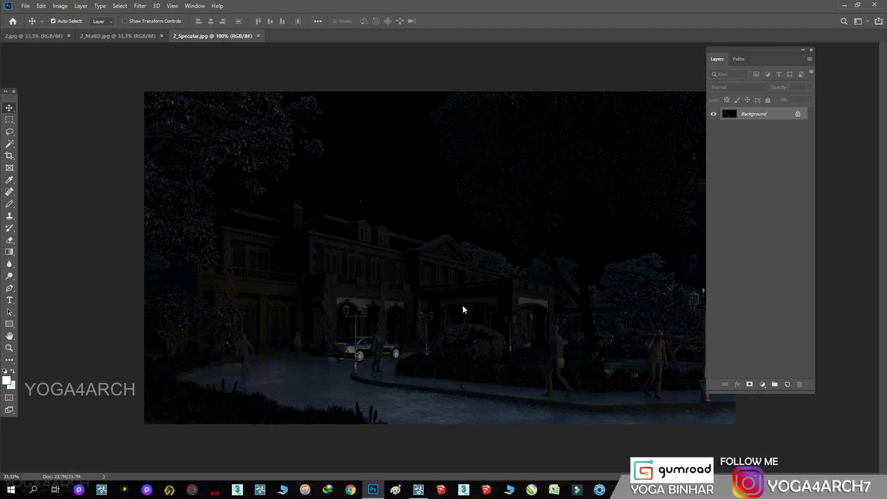
Step: Layer the specular pass over render 2 in Screen blend mode at 41% opacity
left_click_drag(770, 52, 831, 58)
left_click_drag(213, 36, 438, 142)
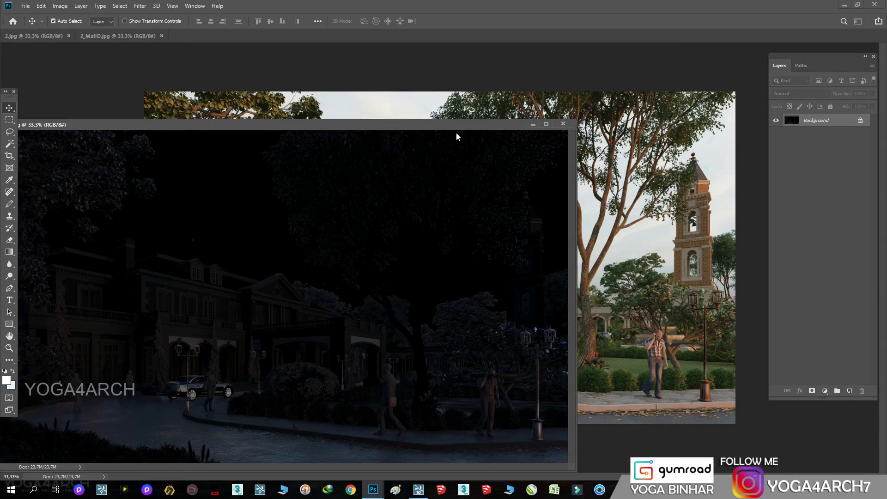
left_click_drag(545, 148, 660, 115)
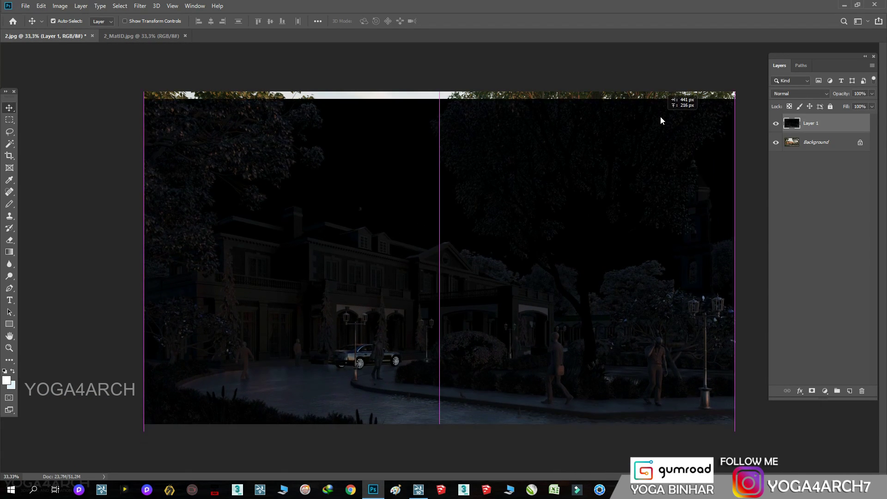
left_click(801, 93)
left_click(787, 167)
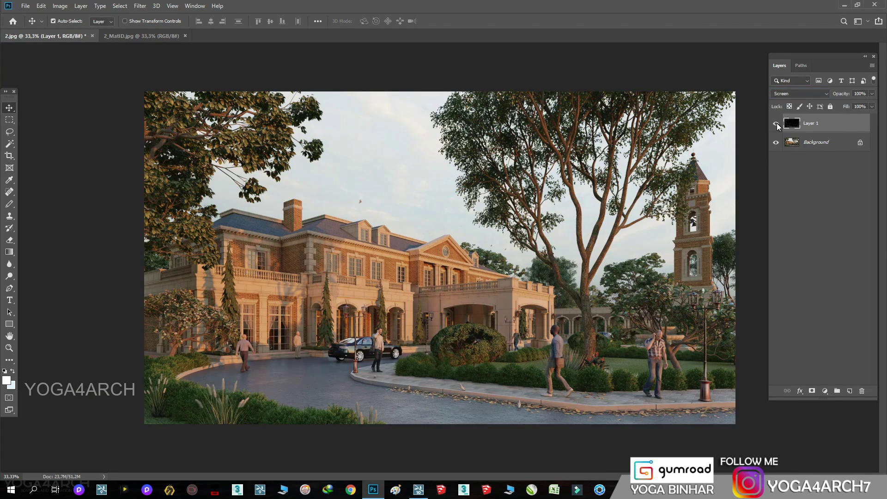
left_click_drag(872, 107, 845, 106)
Step: Convert Background to Layer 0, stamp a merged visible copy, and float 2_MatID in its own window
double_click(842, 143)
key("Return")
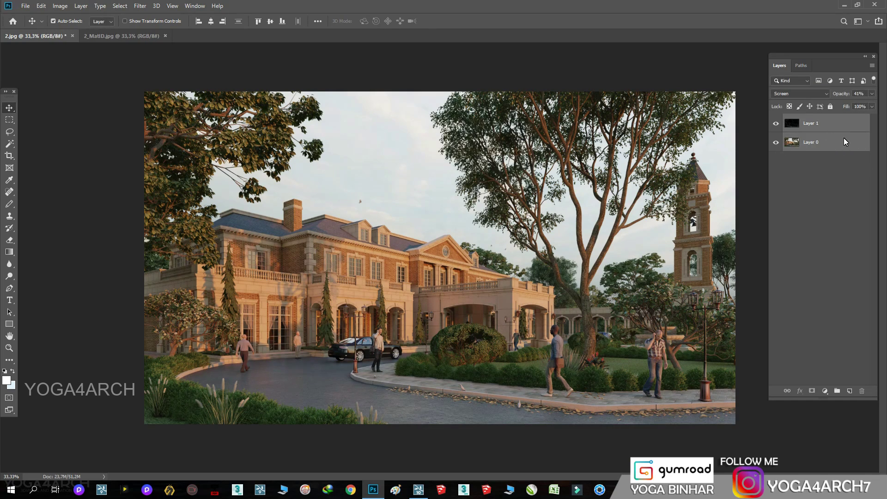
left_click_drag(844, 138, 849, 390)
right_click(831, 134)
left_click(785, 360)
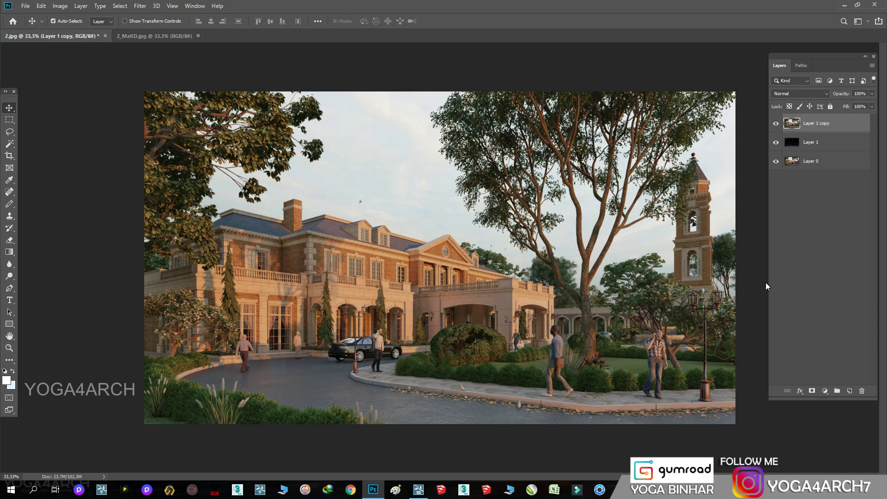
left_click(154, 36)
left_click_drag(154, 36, 97, 118)
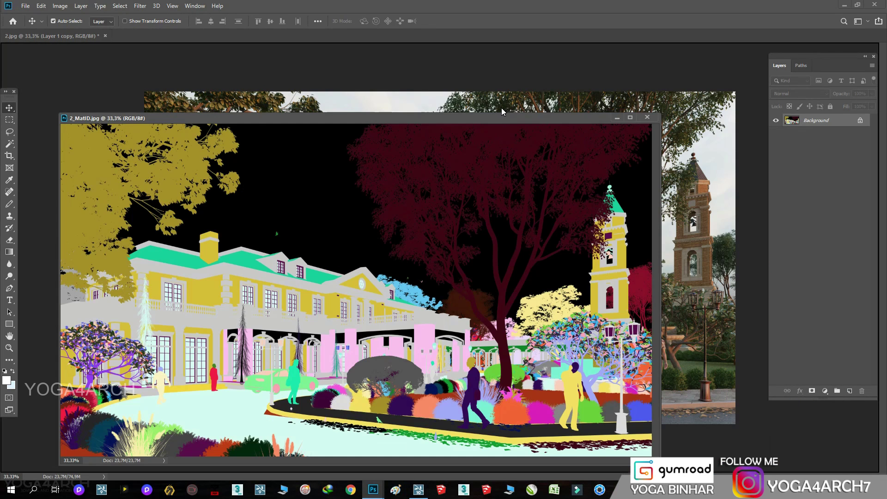
Step: Align the MatID pass over render 2 and Magic Wand-select the orange bush at tolerance 30
left_click(630, 118)
left_click_drag(578, 118, 644, 118)
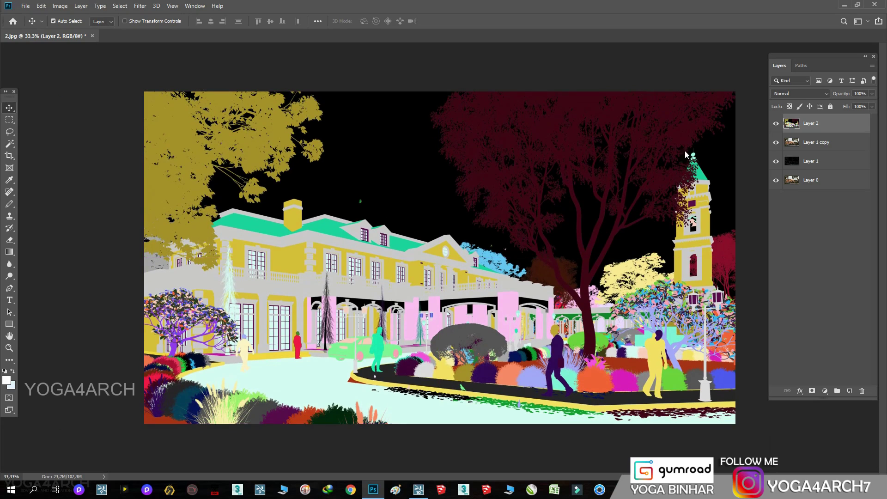
left_click(13, 145)
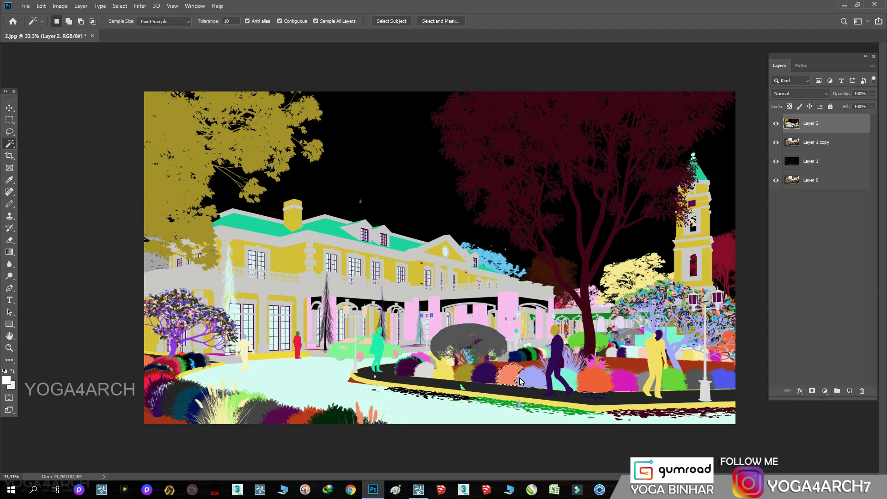
type("30")
left_click(596, 378, "shift")
Step: Add the dark bottom bush to the selection, copy the shrubs onto Layer 3, and hide MatID
left_click(829, 144)
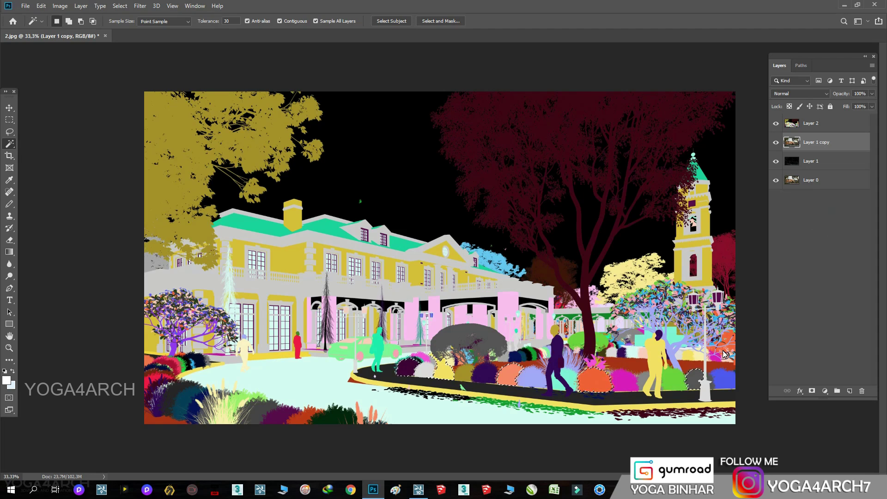
key("alt+bracketright")
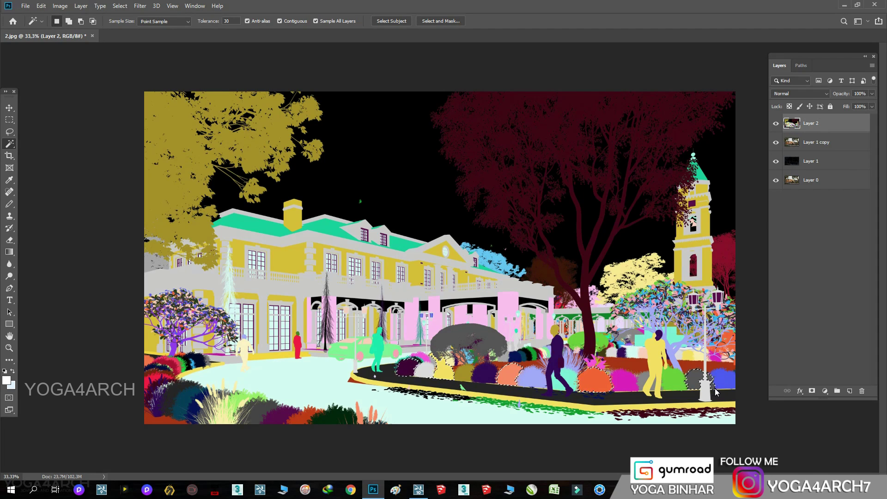
left_click(278, 418, "shift")
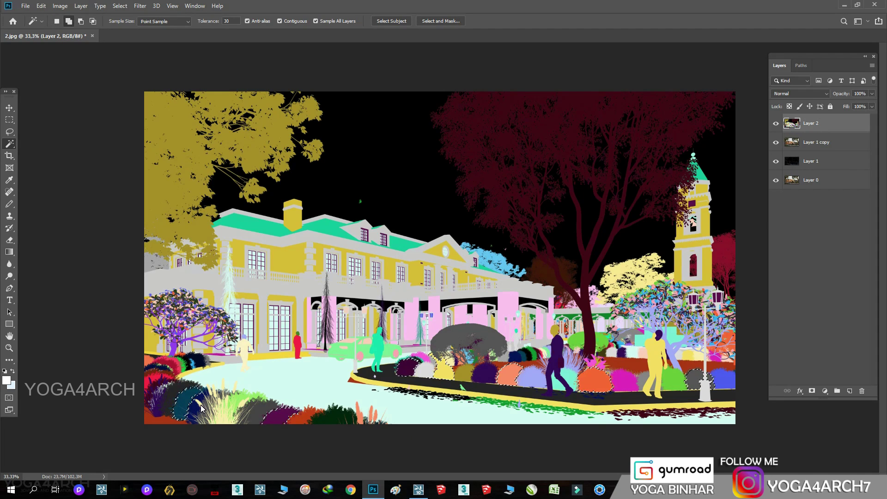
key("alt+bracketleft")
right_click(596, 385)
left_click(633, 351)
left_click(776, 124)
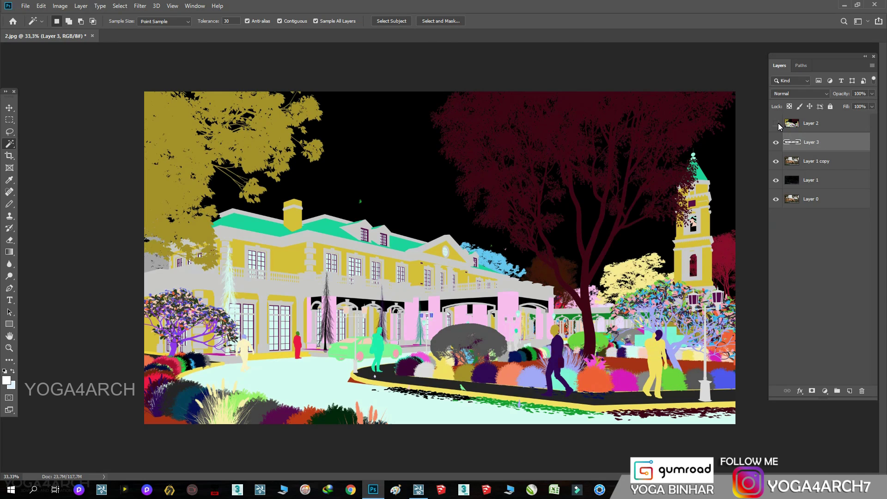
left_click(60, 5)
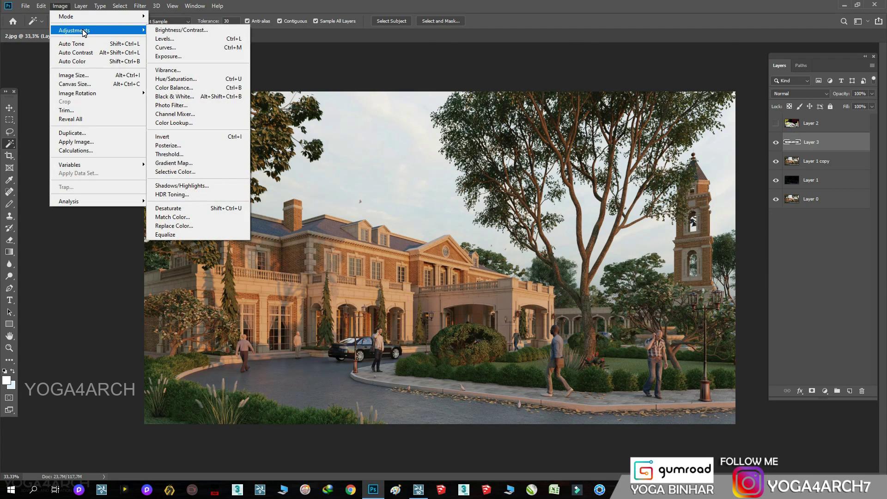
Step: Shift the copied shrubs' Hue/Saturation to hue -22 and saturation -8
left_click(194, 80)
left_click_drag(178, 165, 171, 165)
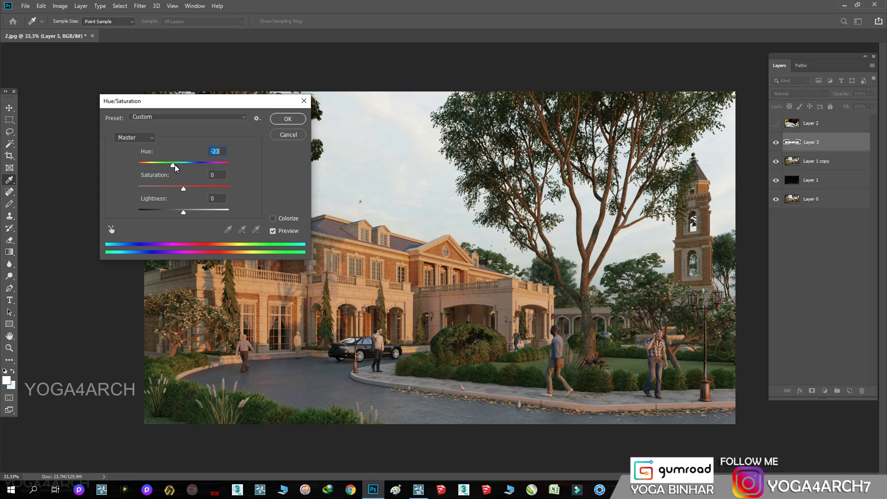
left_click_drag(178, 192, 173, 164)
left_click(288, 119)
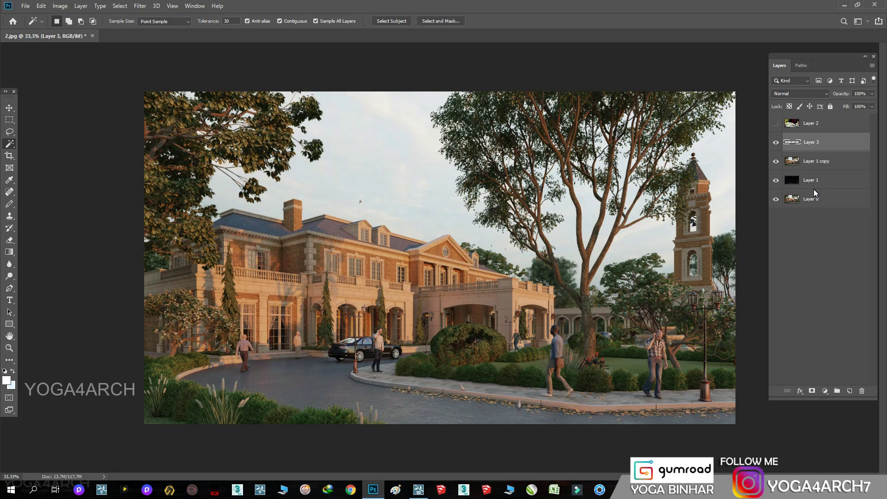
Step: Merge the shrub layer into the stamped render copy and open the Camera Raw Filter
left_click(849, 163, "ctrl")
right_click(850, 162)
left_click(744, 361)
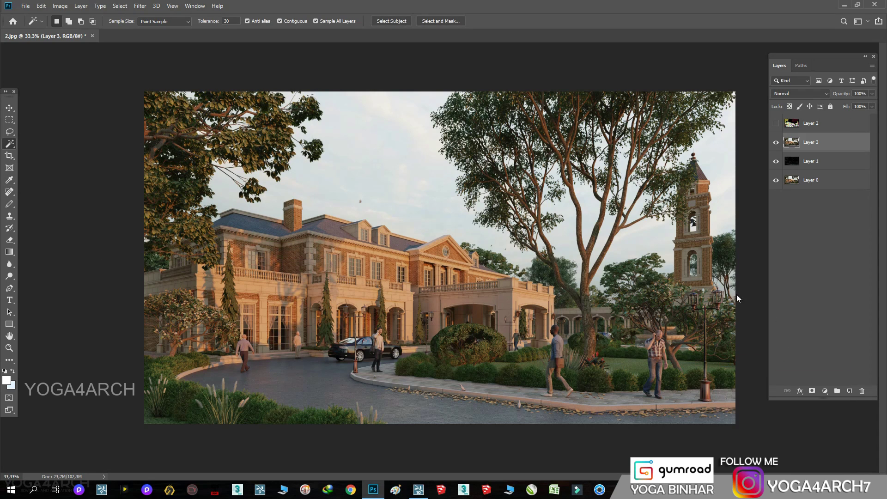
left_click(140, 5)
left_click(191, 61)
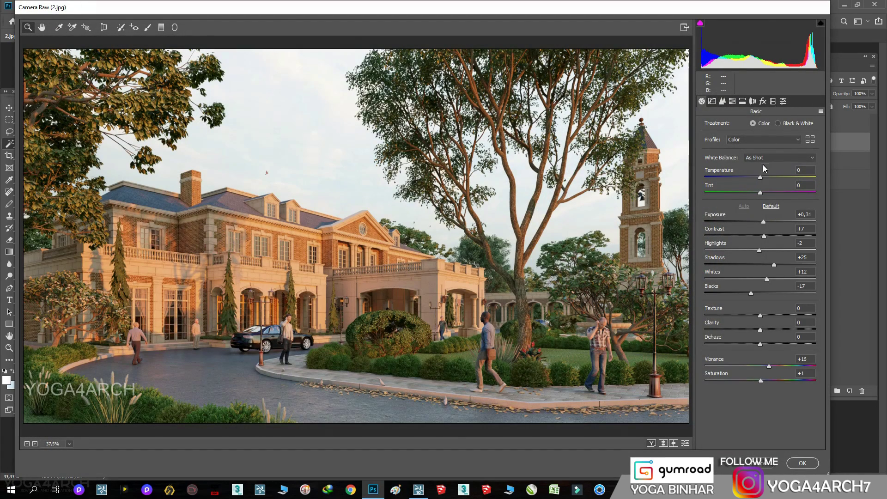
Step: Auto white balance, cool the temperature, deepen blacks, Highlights -26 and Vibrance +16 in Camera Raw
left_click(765, 158)
left_click(762, 172)
left_click_drag(759, 176, 751, 175)
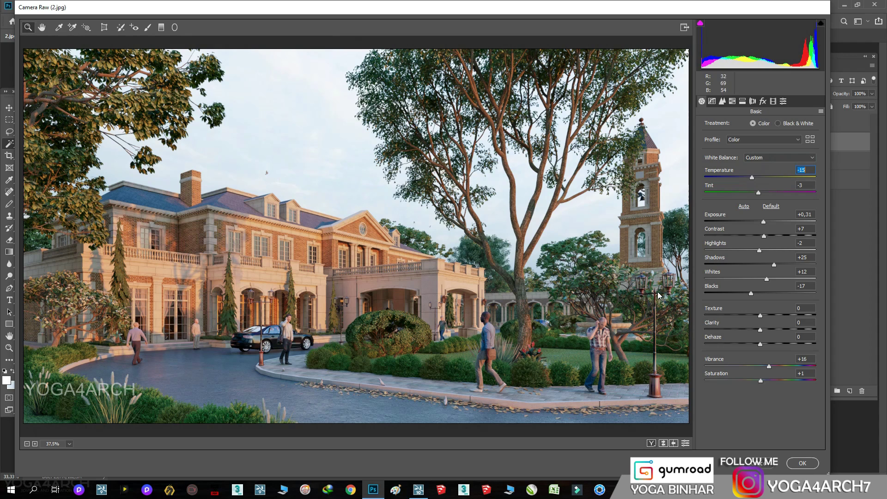
double_click(749, 293)
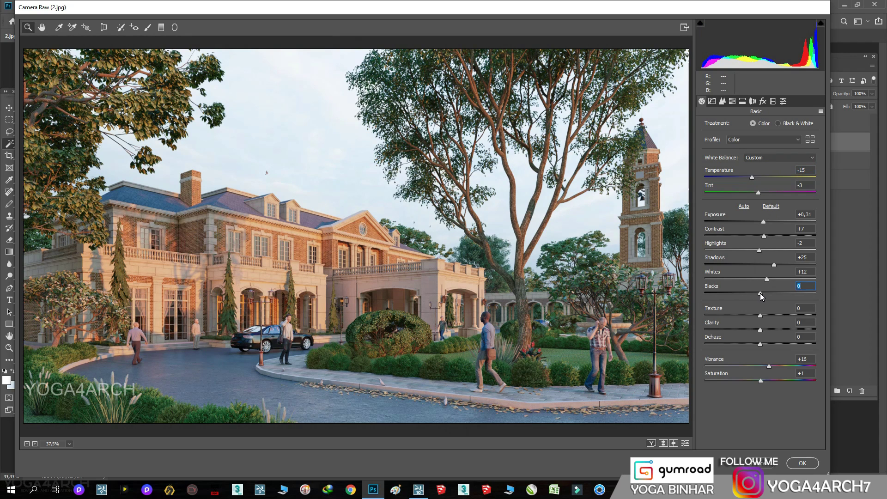
mouse_move(761, 293)
left_mouse_down()
mouse_move(727, 291)
mouse_move(738, 291)
left_mouse_up()
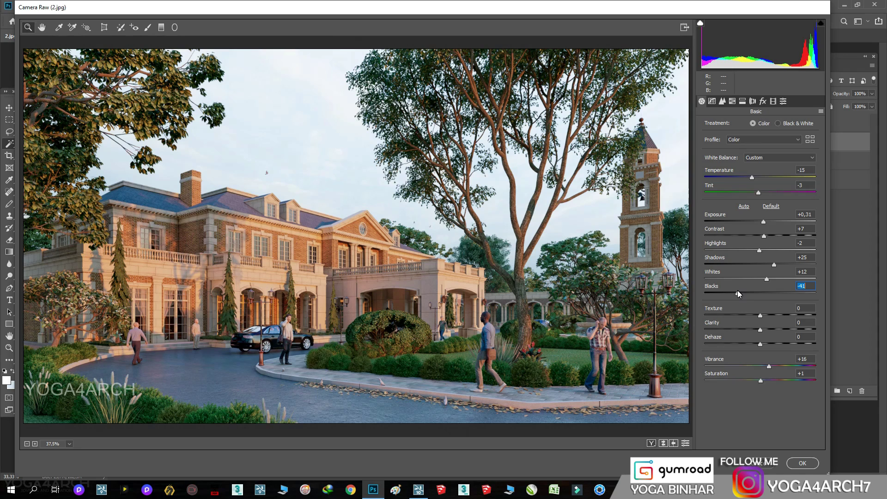
left_click_drag(758, 250, 745, 251)
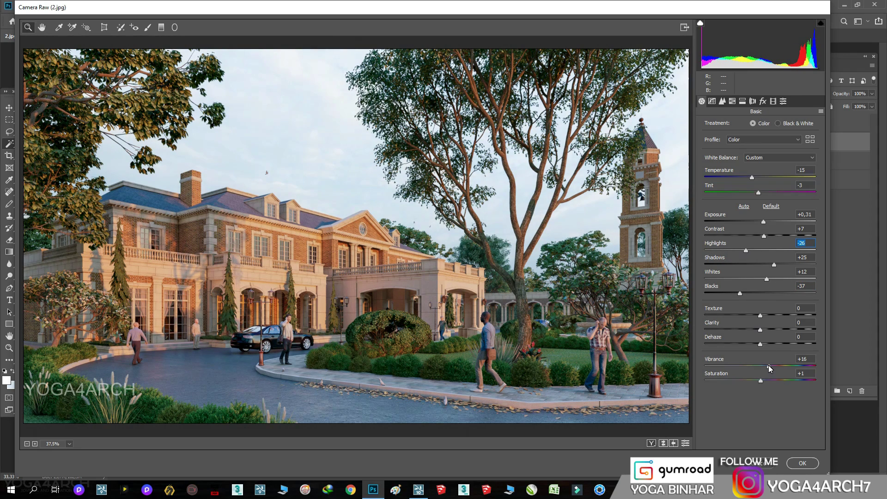
left_click_drag(769, 366, 766, 365)
Step: Add vignette -8, sharpening 43, luminance noise reduction 8 and Lights +14, then apply
left_click(763, 101)
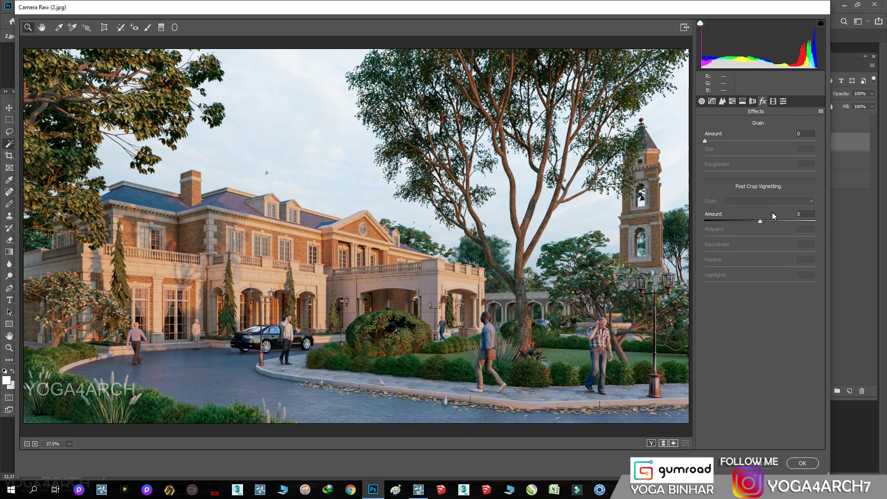
mouse_move(760, 221)
left_mouse_down()
mouse_move(745, 221)
mouse_move(755, 220)
left_mouse_up()
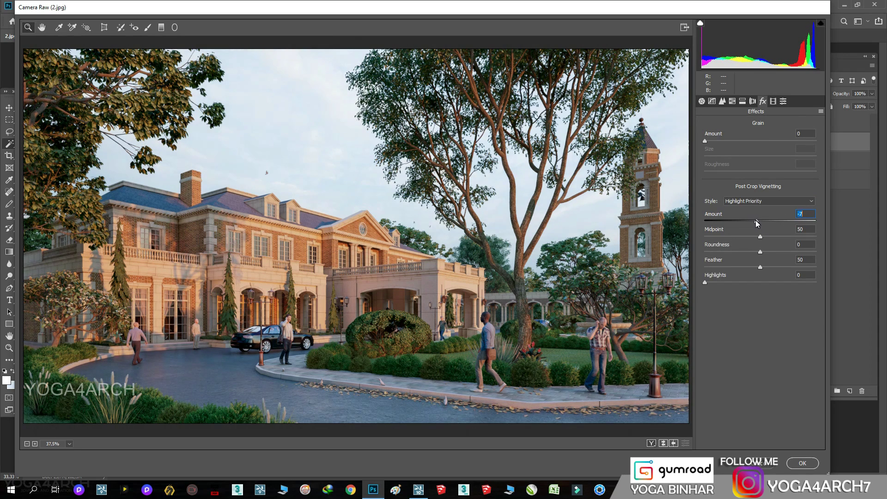
left_click(723, 103)
mouse_move(703, 140)
left_mouse_down()
mouse_move(743, 139)
mouse_move(736, 144)
left_mouse_up()
left_click_drag(705, 216, 714, 216)
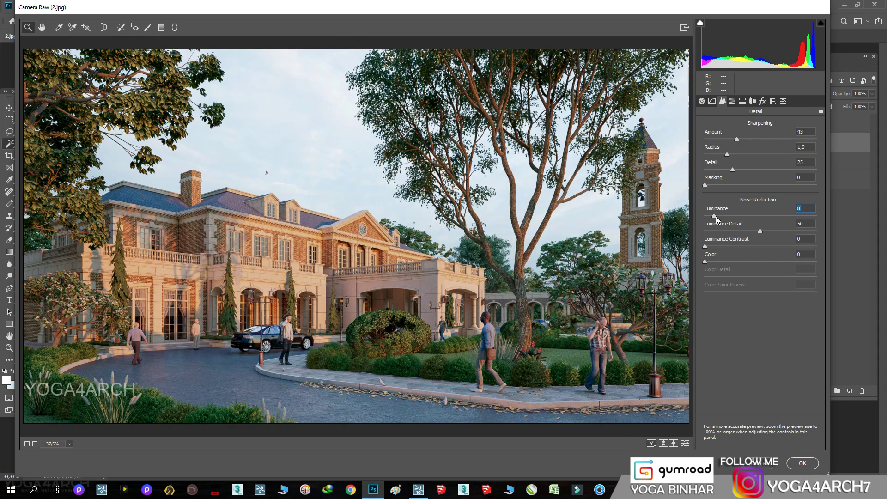
left_click(712, 101)
left_click_drag(760, 289, 769, 286)
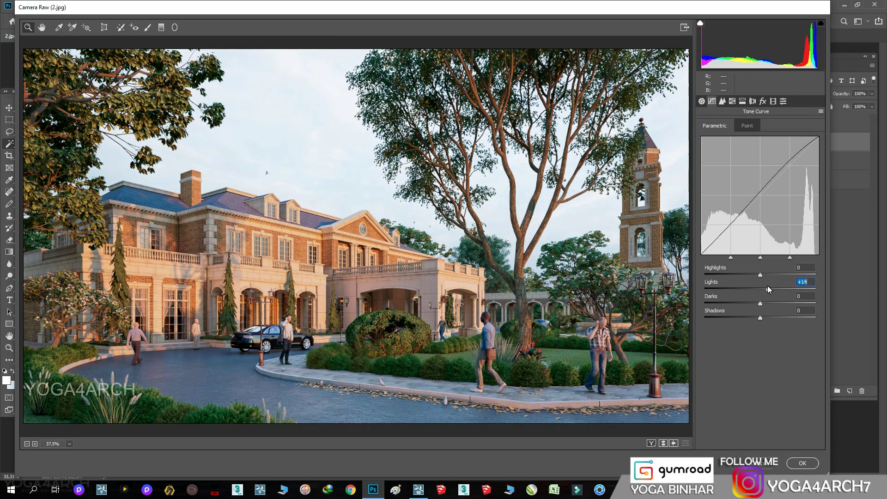
left_click(807, 463)
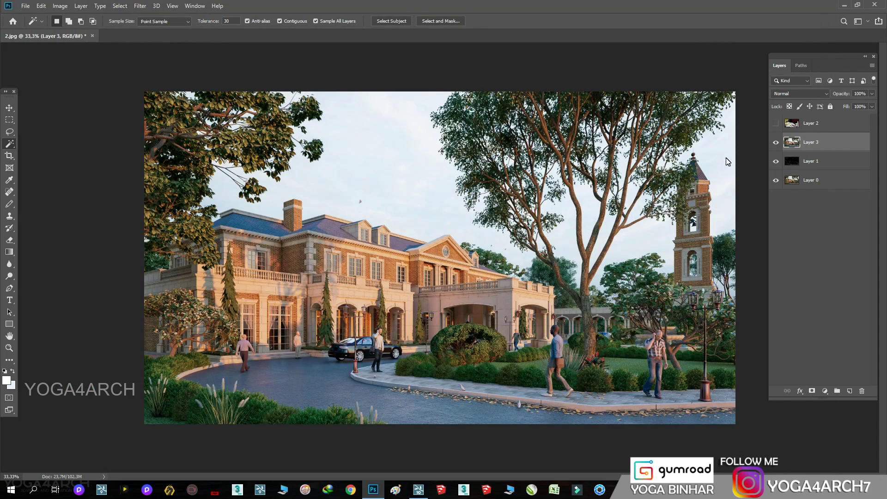
Step: Add a Color Balance layer shifting midtones slightly blue and highlights toward yellow
left_click(775, 142)
left_click(825, 391)
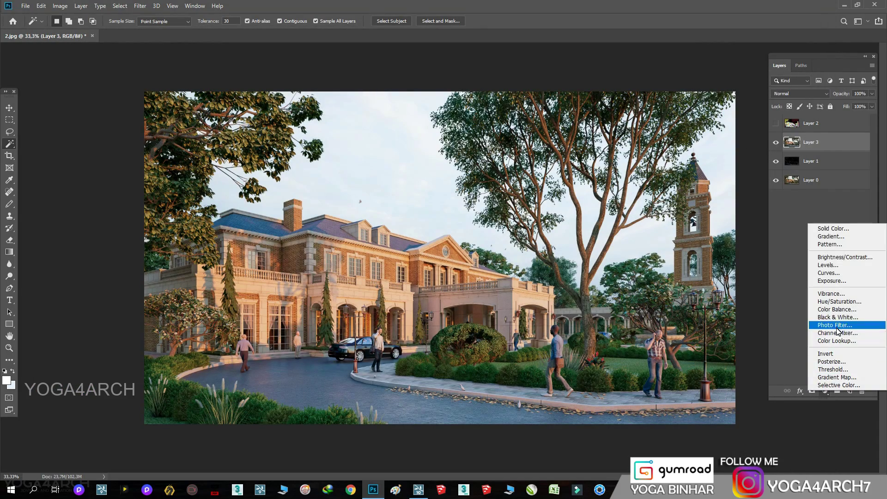
left_click(838, 310)
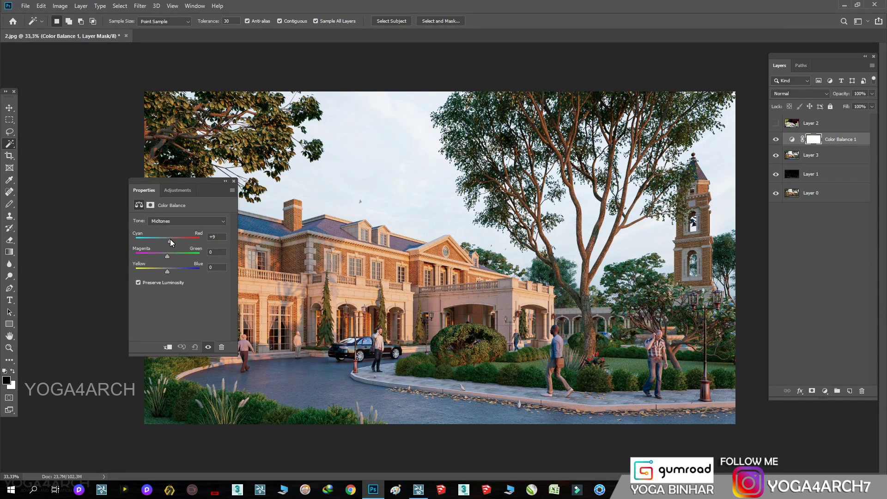
left_click_drag(169, 240, 167, 240)
left_click_drag(167, 271, 169, 270)
left_click(194, 221)
left_click(185, 229)
left_click_drag(167, 271, 171, 271)
left_click_drag(165, 240, 165, 240)
Step: Add a Selective Color layer, reducing cyan in reds and adjusting yellow and black in blues
left_click(825, 391)
left_click(838, 386)
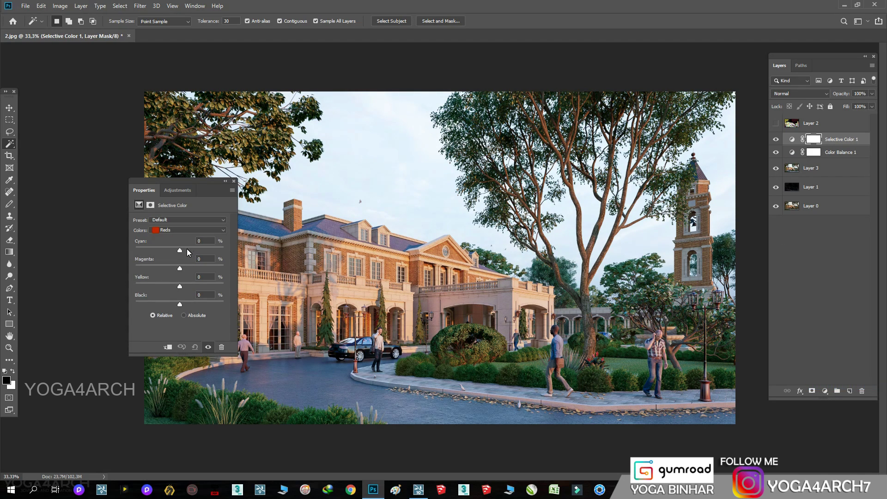
left_click_drag(179, 250, 166, 250)
left_click(181, 229)
left_click(180, 268)
mouse_move(125, 282)
left_mouse_down()
mouse_move(151, 282)
mouse_move(179, 303)
left_mouse_up()
mouse_move(169, 245)
left_mouse_down()
mouse_move(184, 246)
mouse_move(169, 263)
mouse_move(223, 285)
mouse_move(211, 283)
left_mouse_up()
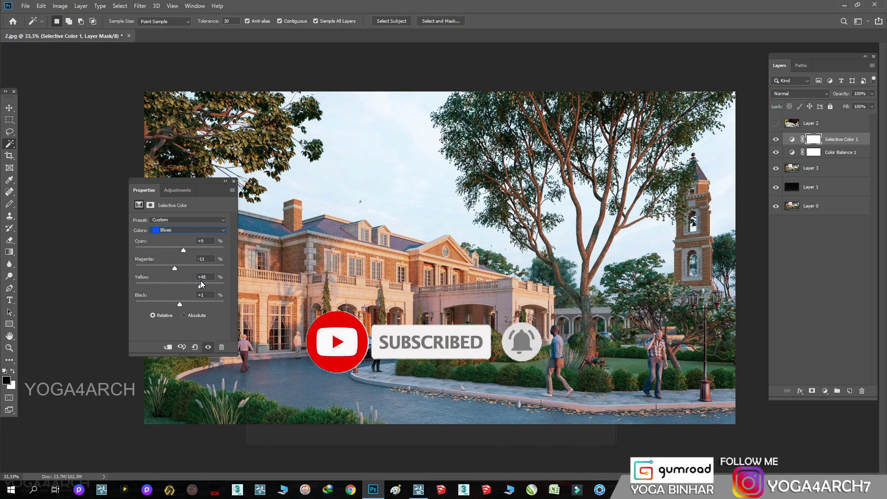
Step: Set Selective Color Blacks to Magenta +6, Yellow -11, Black +7, then compare before and after
left_click(176, 230)
left_click(170, 294)
mouse_move(180, 286)
left_mouse_down()
mouse_move(171, 287)
mouse_move(183, 305)
left_mouse_up()
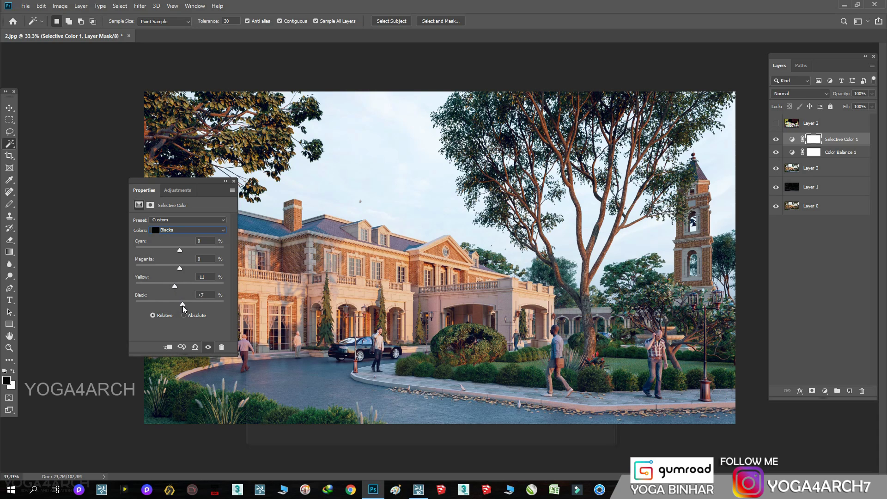
left_click_drag(179, 269, 177, 248)
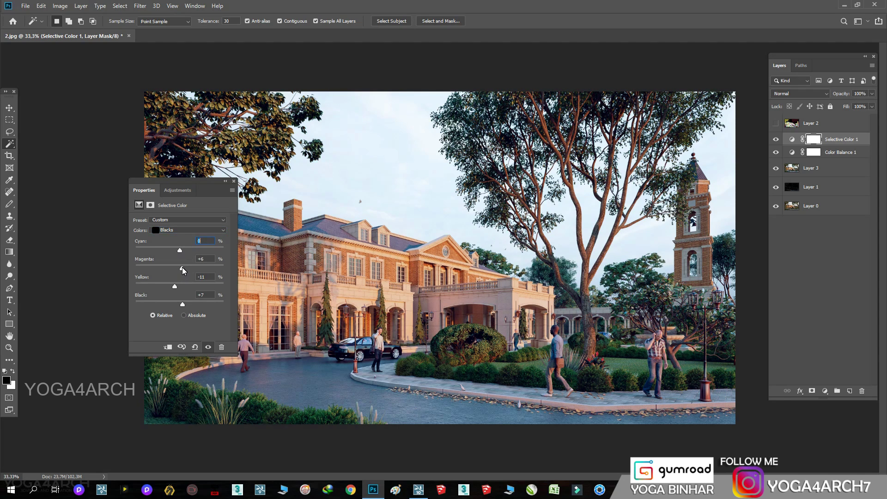
left_click(233, 181)
left_click(776, 139)
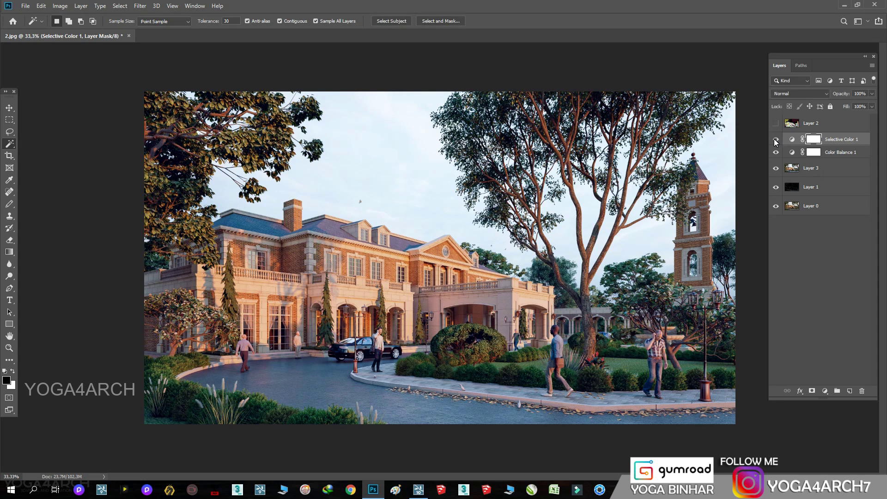
left_click(776, 139)
Step: Add a Color Lookup layer using DropBlues.3DL at 14% opacity
left_click(825, 391)
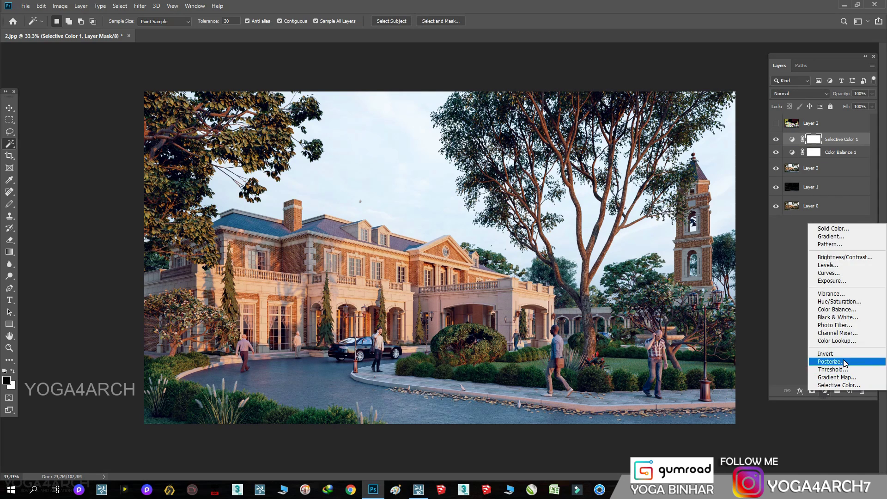
left_click(837, 341)
left_click(209, 221)
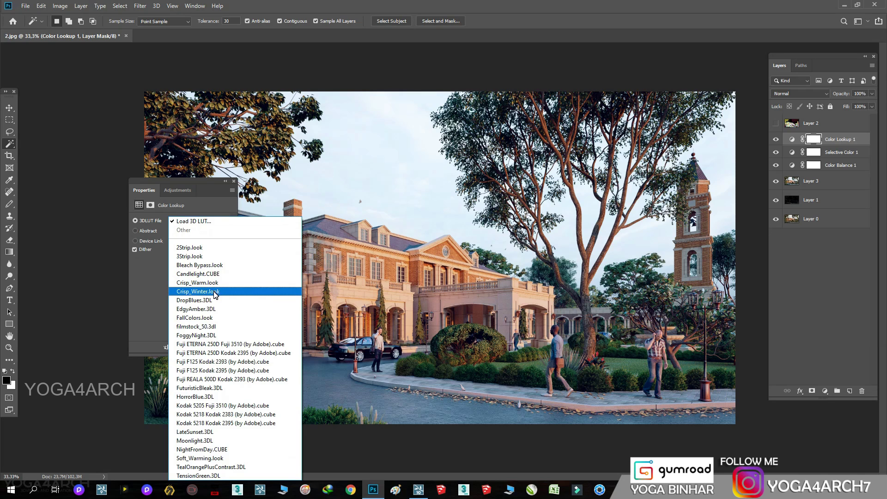
left_click(194, 300)
mouse_move(872, 94)
left_mouse_down()
mouse_move(818, 109)
mouse_move(834, 105)
left_mouse_up()
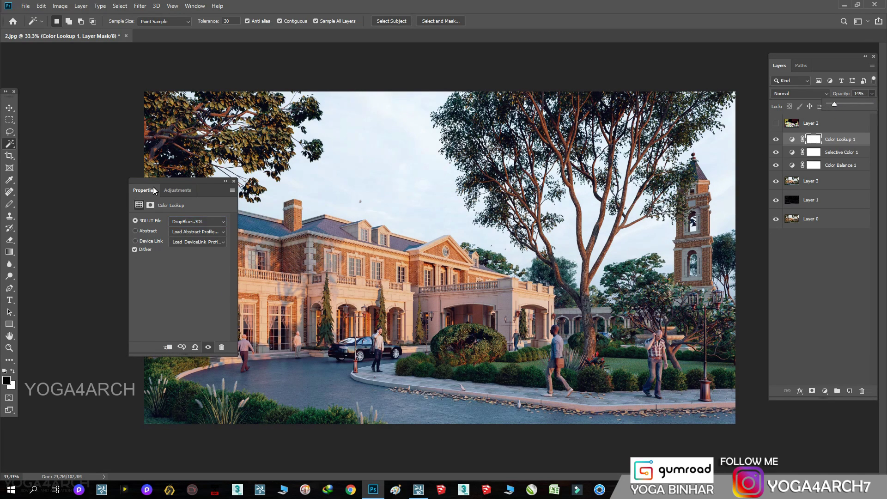
Step: Add a Levels adjustment layer with Auto correction
left_click(233, 181)
left_click(824, 391)
left_click(827, 260)
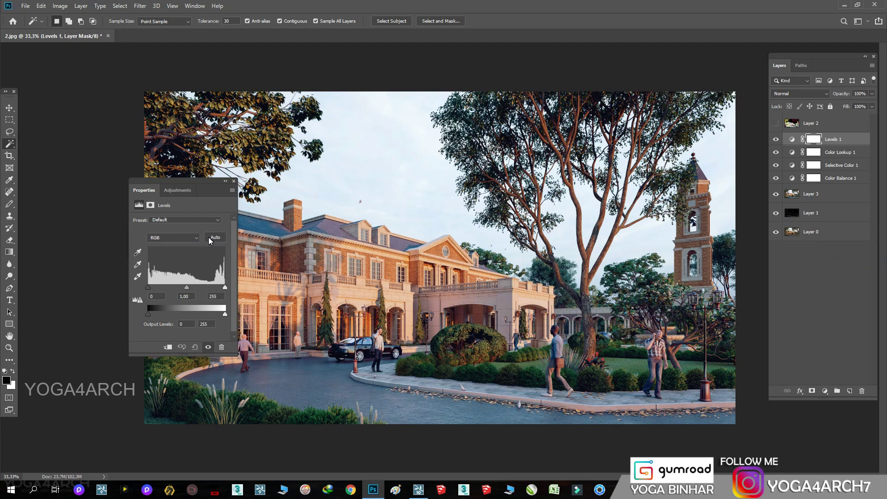
left_click(209, 239)
left_click(234, 181)
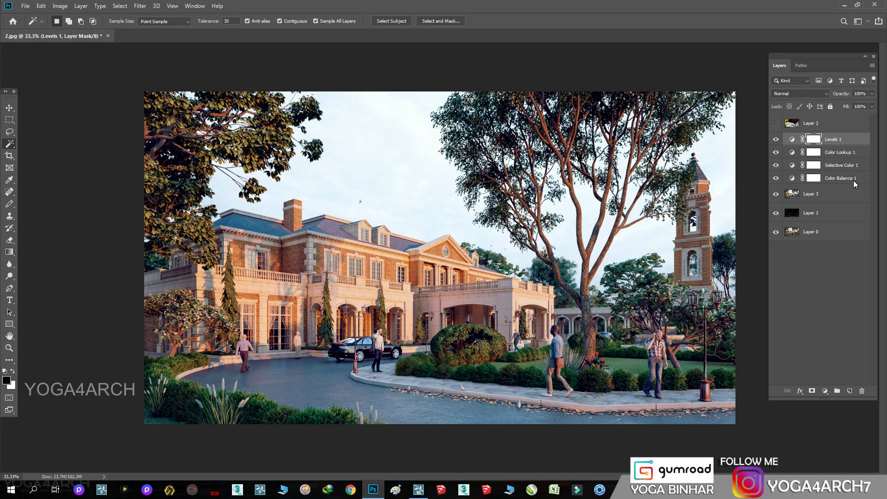
Step: In Selective Color 1, remove cyan from the greens and add black and magenta
double_click(792, 165)
left_click(187, 230)
left_click(175, 253)
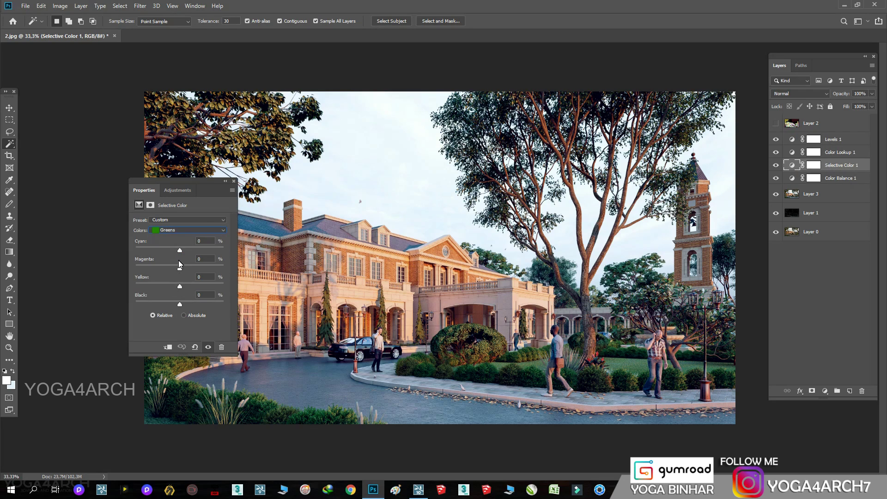
mouse_move(179, 249)
left_mouse_down()
mouse_move(135, 251)
mouse_move(176, 269)
left_mouse_up()
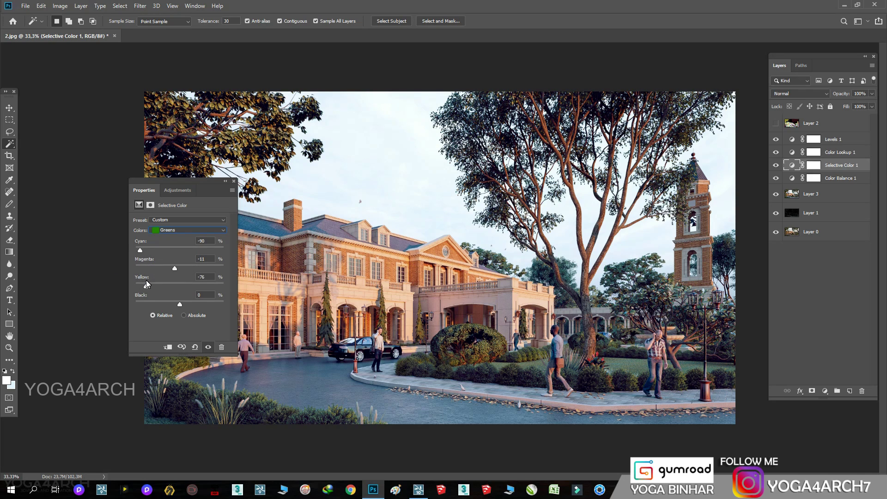
mouse_move(164, 285)
left_mouse_down()
mouse_move(201, 303)
mouse_move(169, 301)
left_mouse_up()
mouse_move(173, 268)
left_mouse_down()
mouse_move(157, 266)
mouse_move(204, 268)
mouse_move(193, 268)
left_mouse_up()
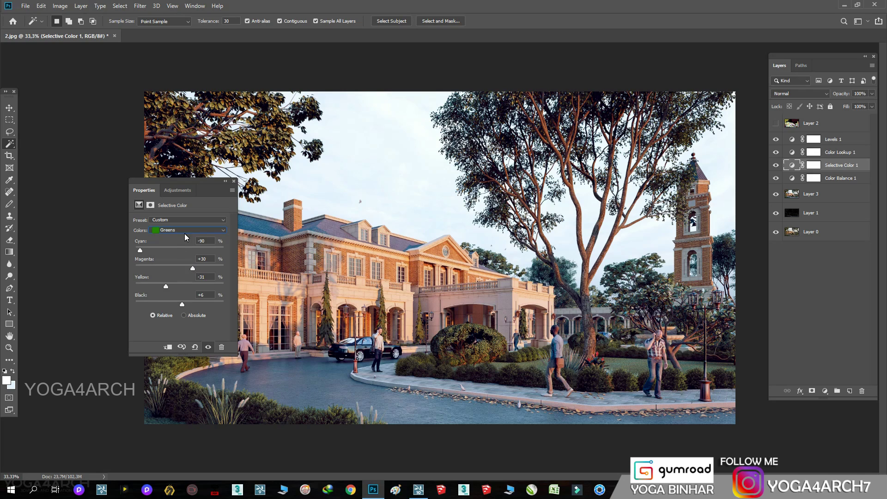
left_click_drag(140, 250, 153, 252)
Step: Set Selective Color Yellows to Cyan -23, Magenta +20, Yellow +3, Black +7
left_click(190, 230)
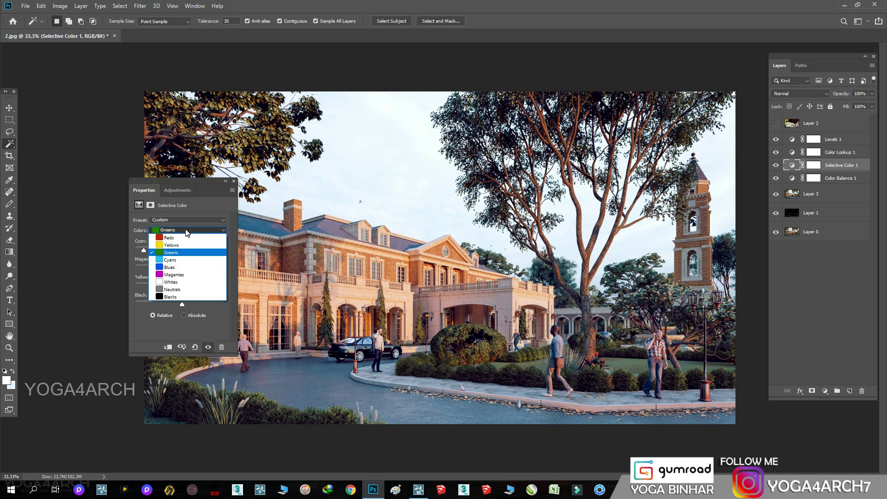
left_click_drag(196, 251, 137, 249)
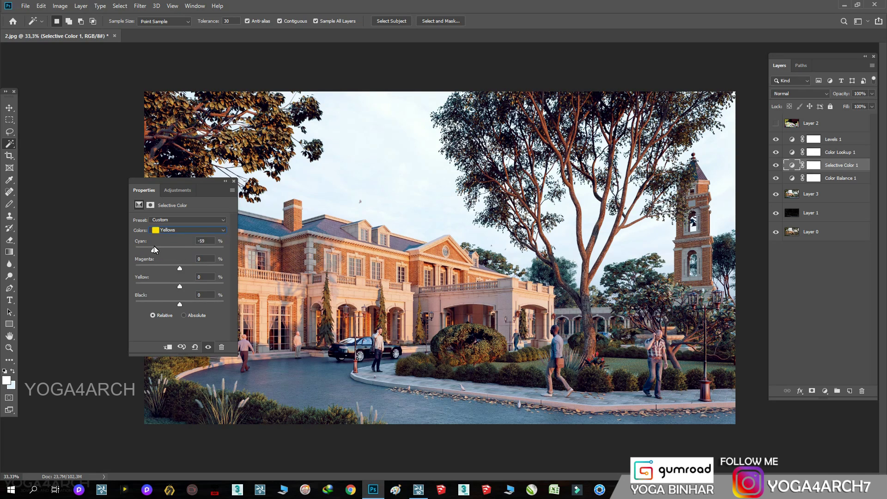
mouse_move(180, 268)
left_mouse_down()
mouse_move(169, 268)
mouse_move(190, 268)
mouse_move(170, 287)
mouse_move(203, 304)
mouse_move(194, 301)
left_mouse_up()
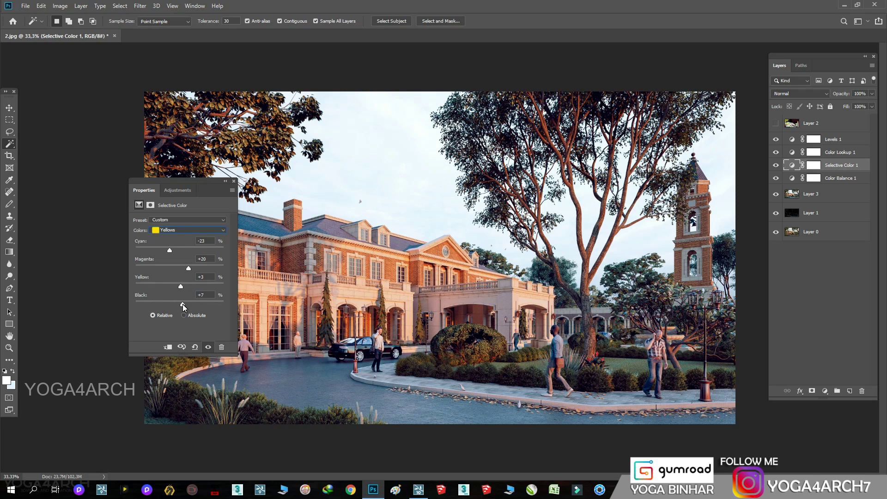
left_click(234, 182)
Step: Toggle Selective Color, Color Lookup and Color Balance layers to compare the grade
left_click(776, 165)
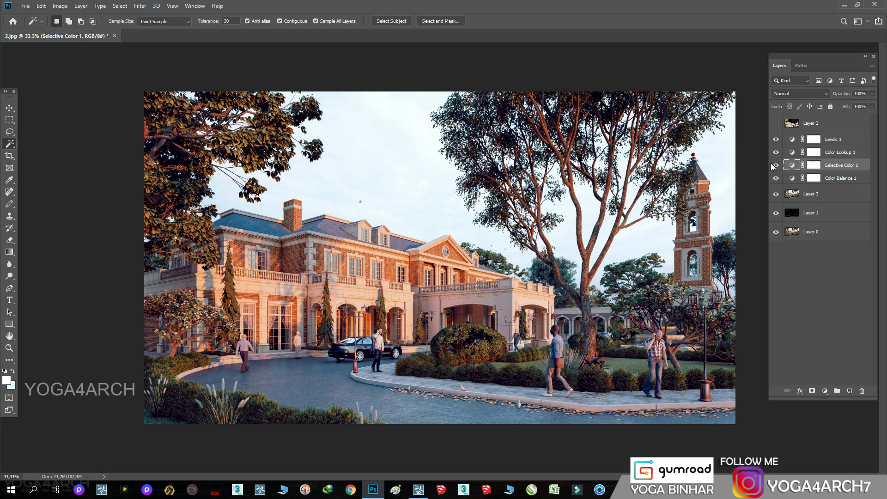
left_click(776, 152)
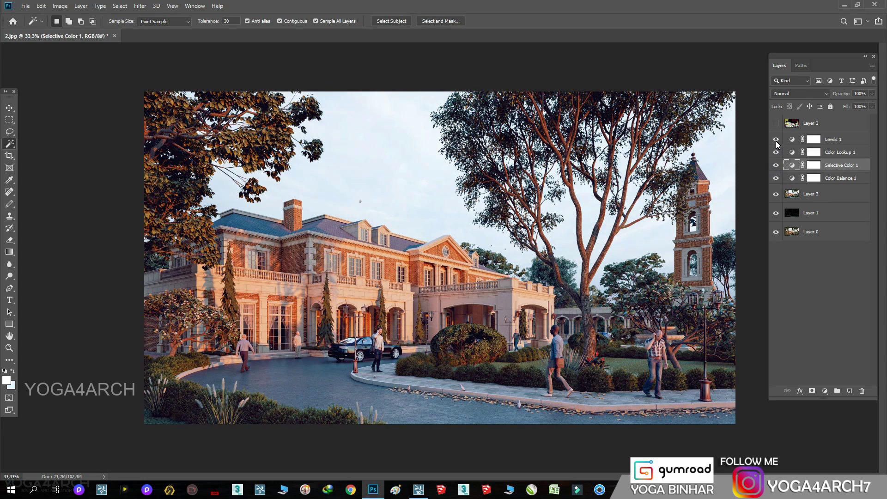
left_click(775, 177)
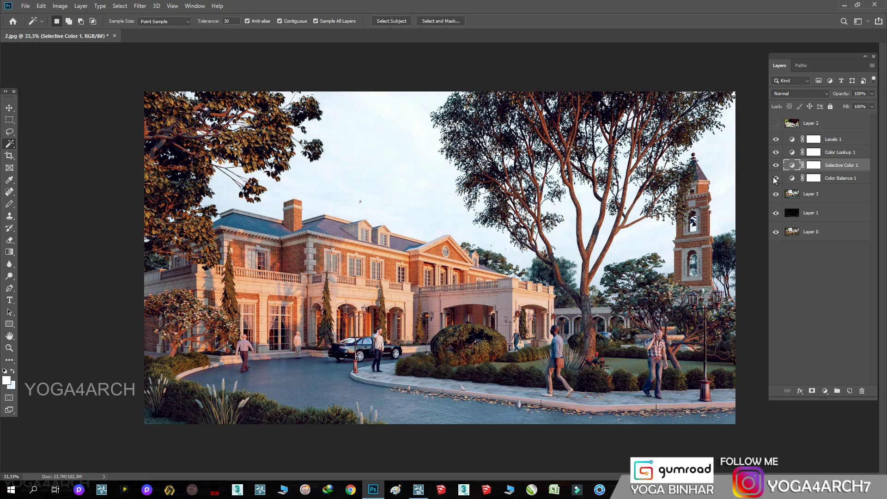
left_click(775, 178)
left_click(813, 178)
left_click(872, 93)
Step: Set Color Balance 1 to 35% opacity and save the render as a JPEG named final
left_click_drag(872, 103, 843, 110)
left_click(26, 6)
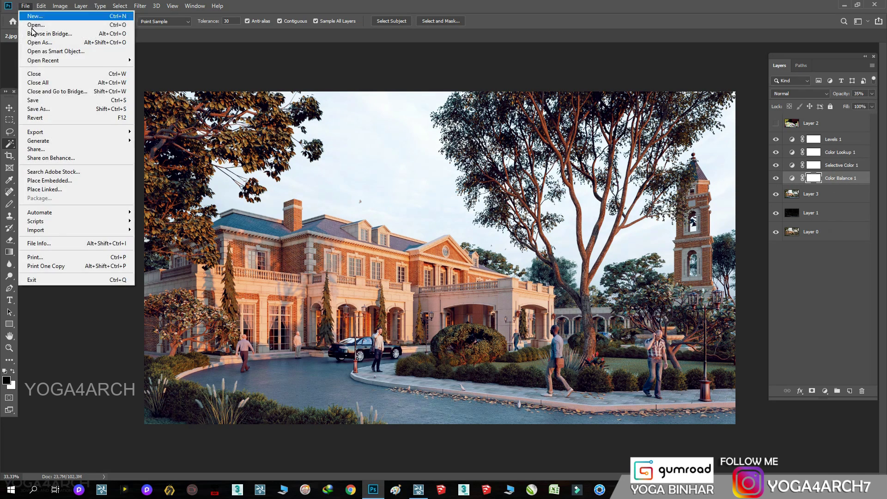
left_click(39, 108)
type("final")
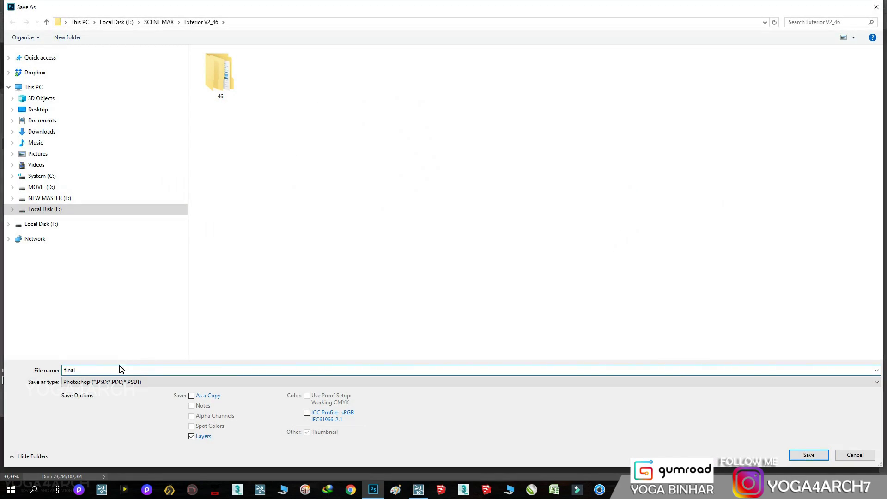
left_click(121, 381)
left_click(121, 291)
left_click(809, 455)
left_click(302, 124)
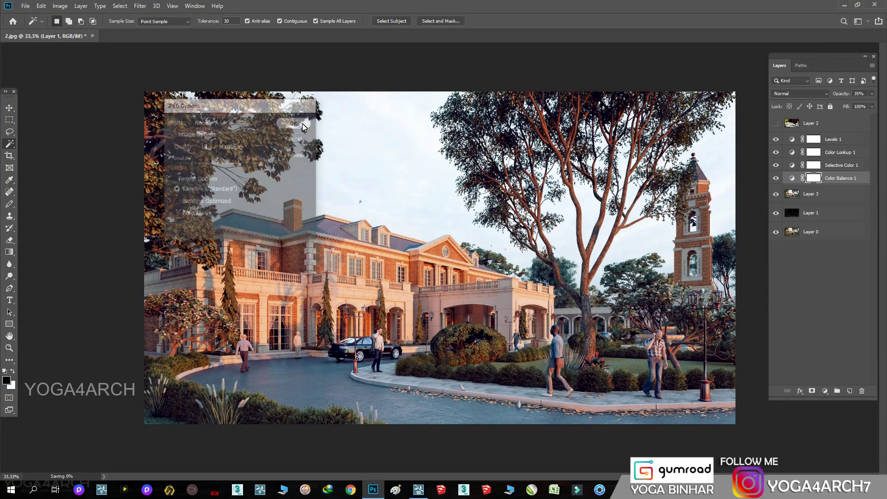